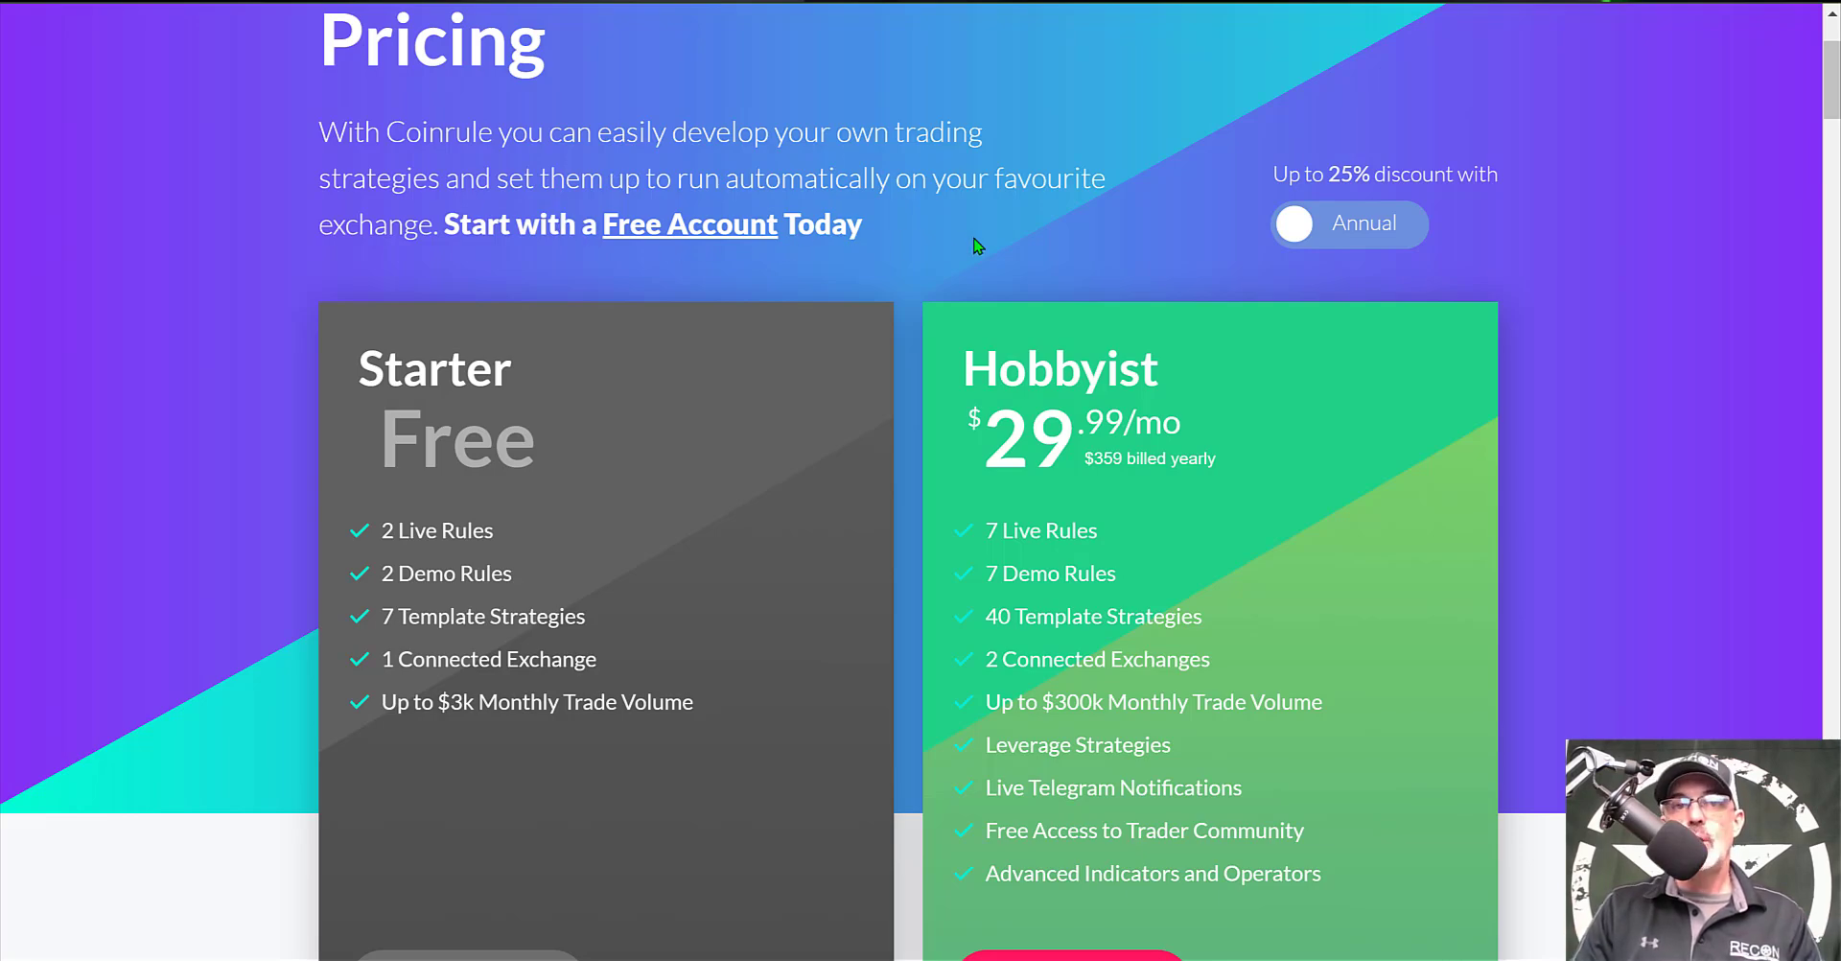
Switch to the Coinrule tab to show the dashboard listing the existing rules.
key(ctrl+Tab)
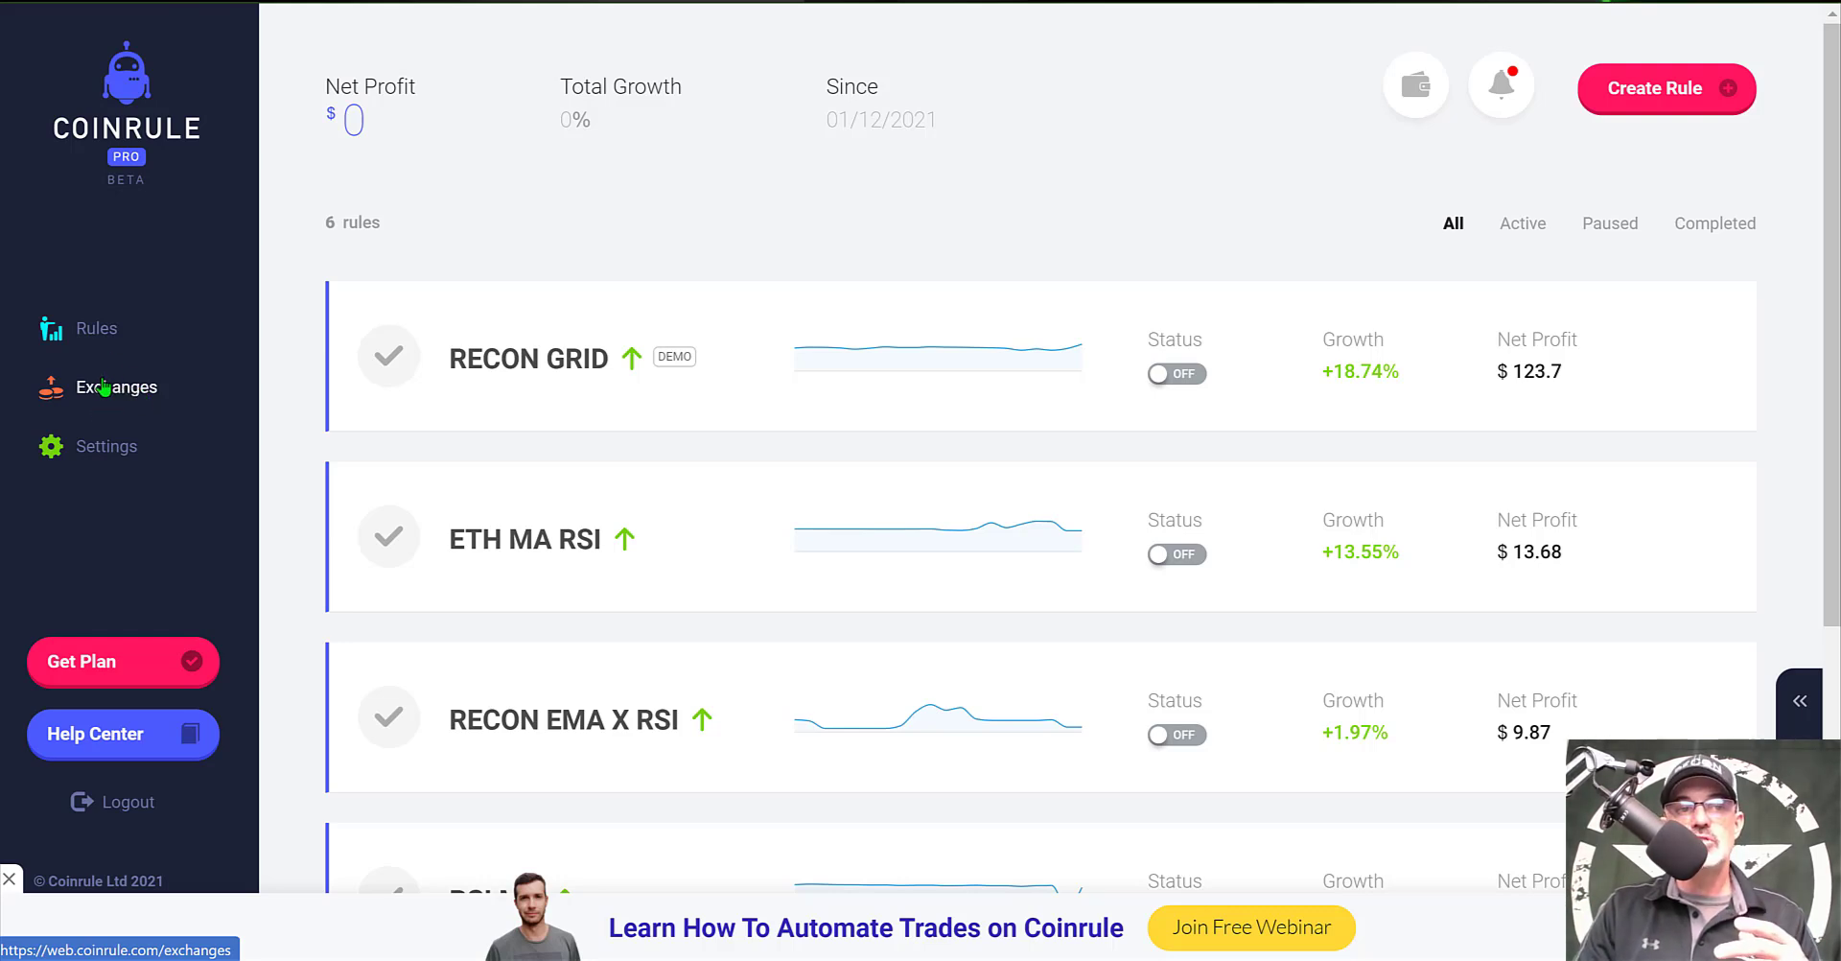
click(111, 390)
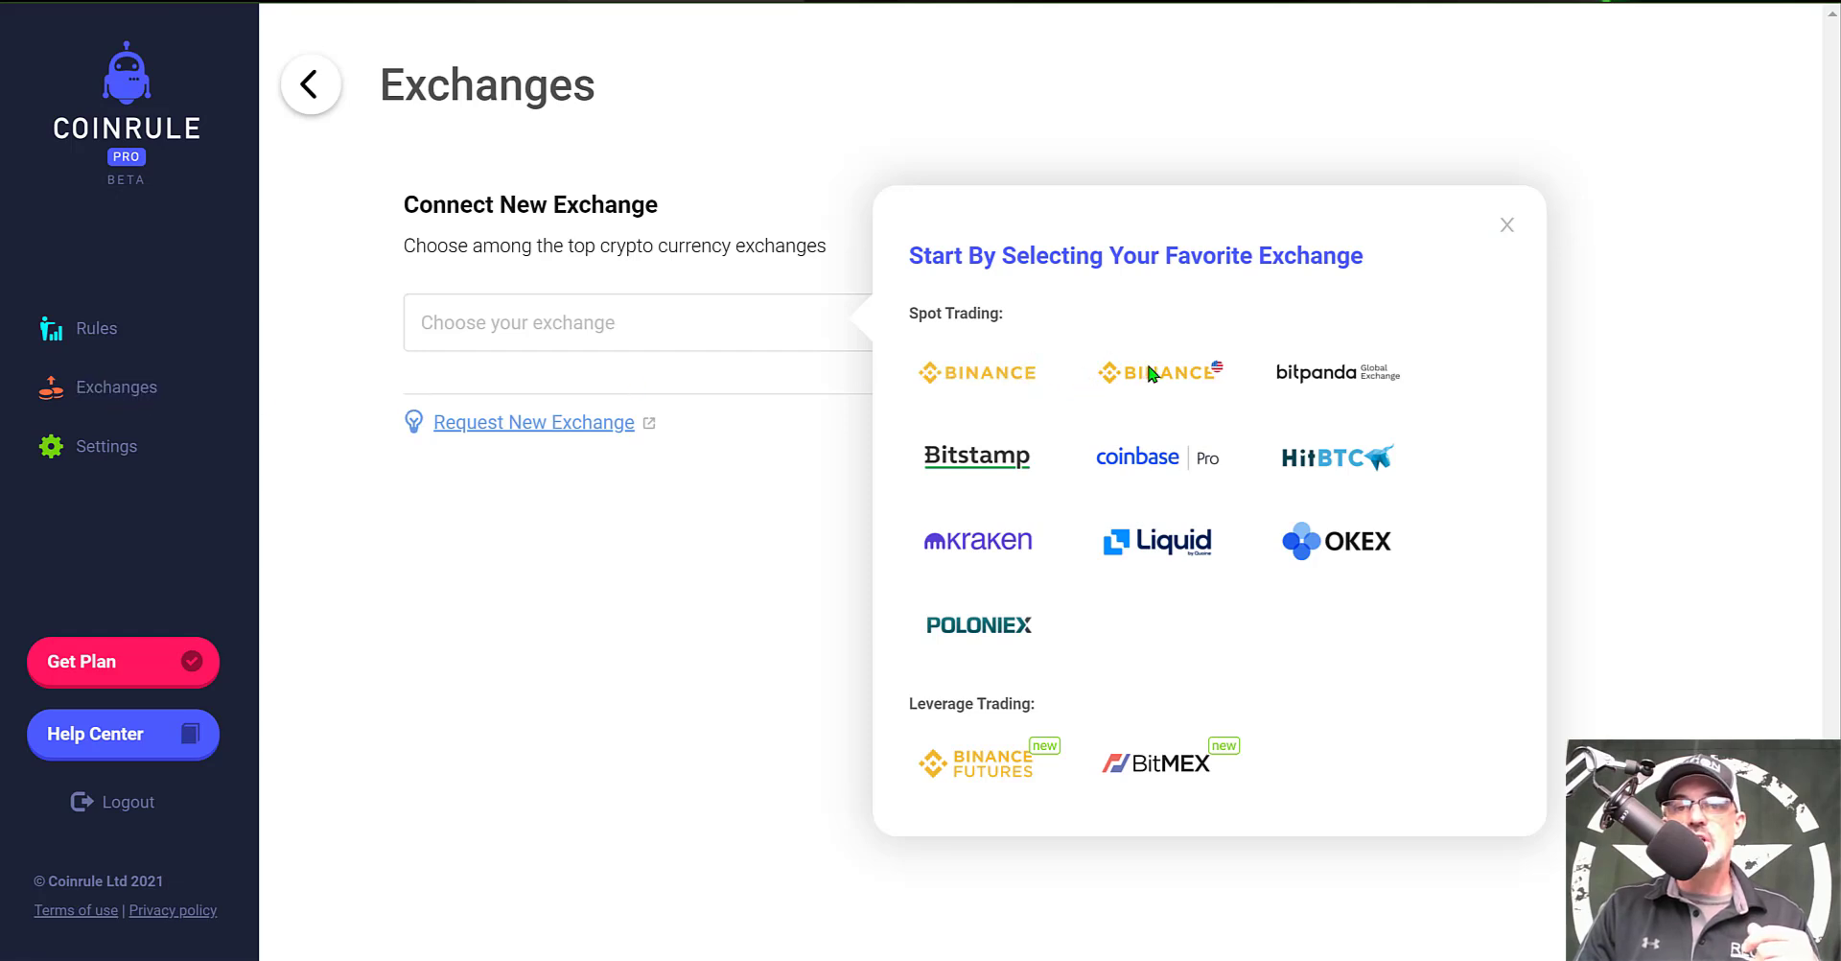
click(1015, 379)
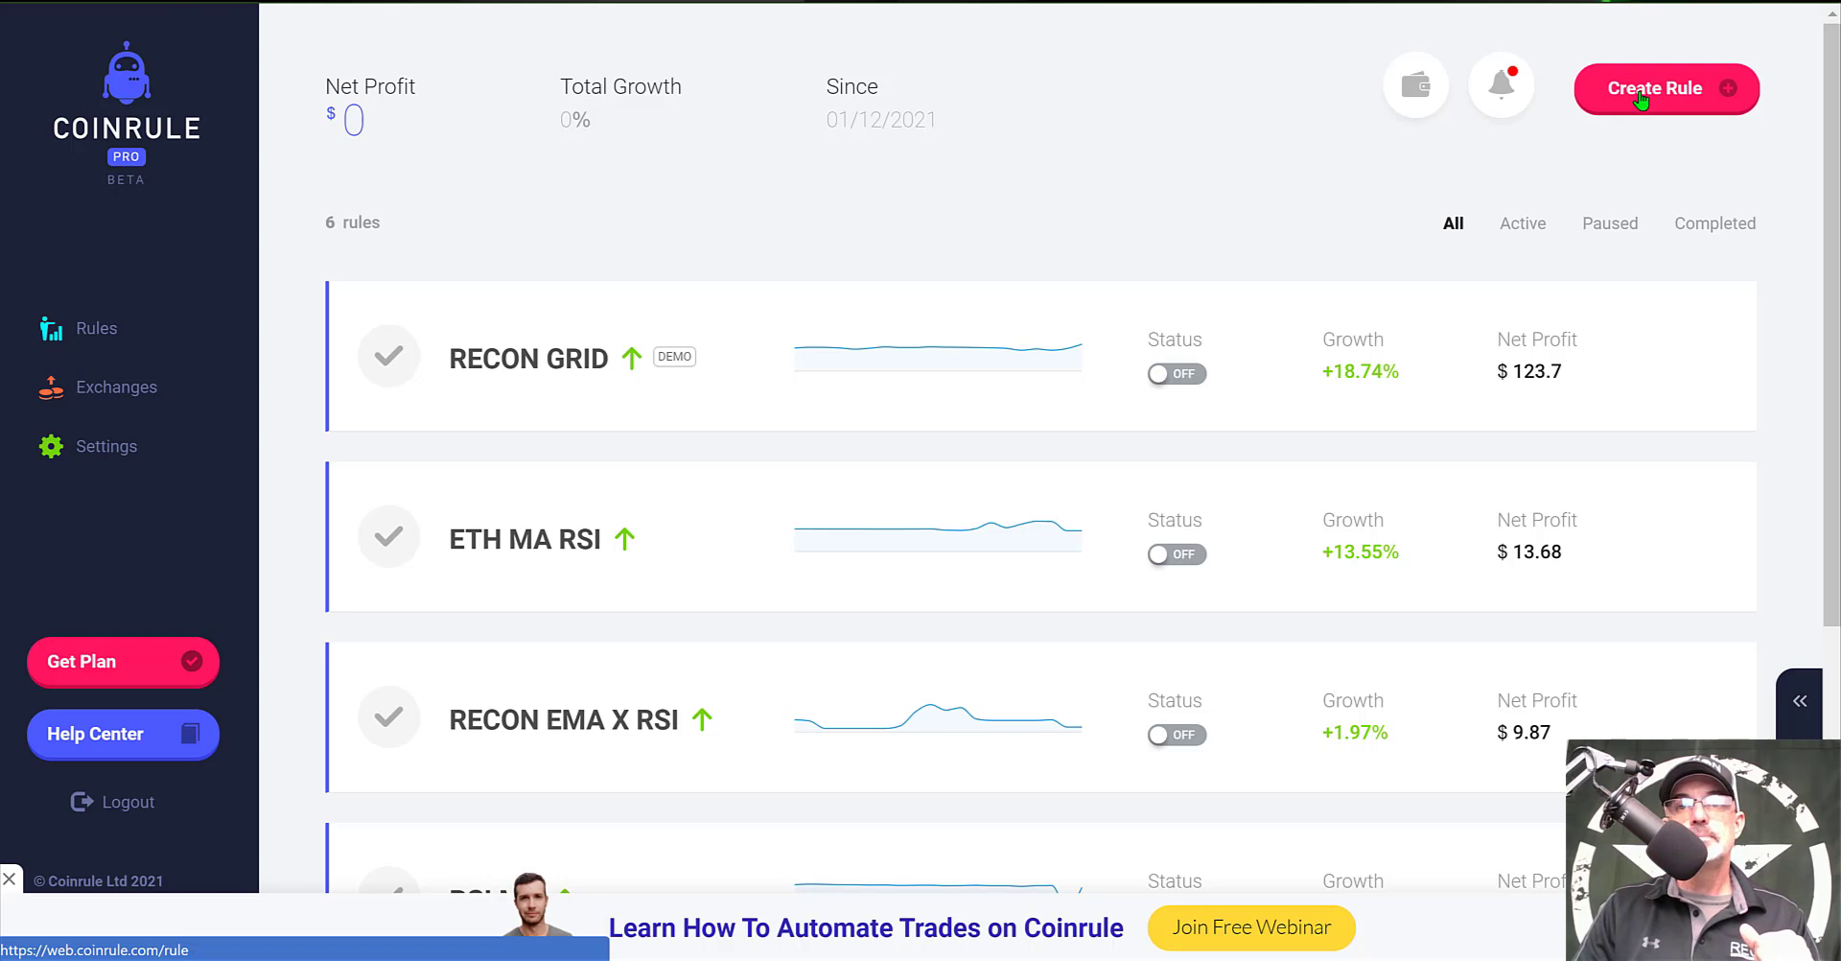
Create a new Binance US rule whose IF condition is a TradingView Signal.
click(1640, 96)
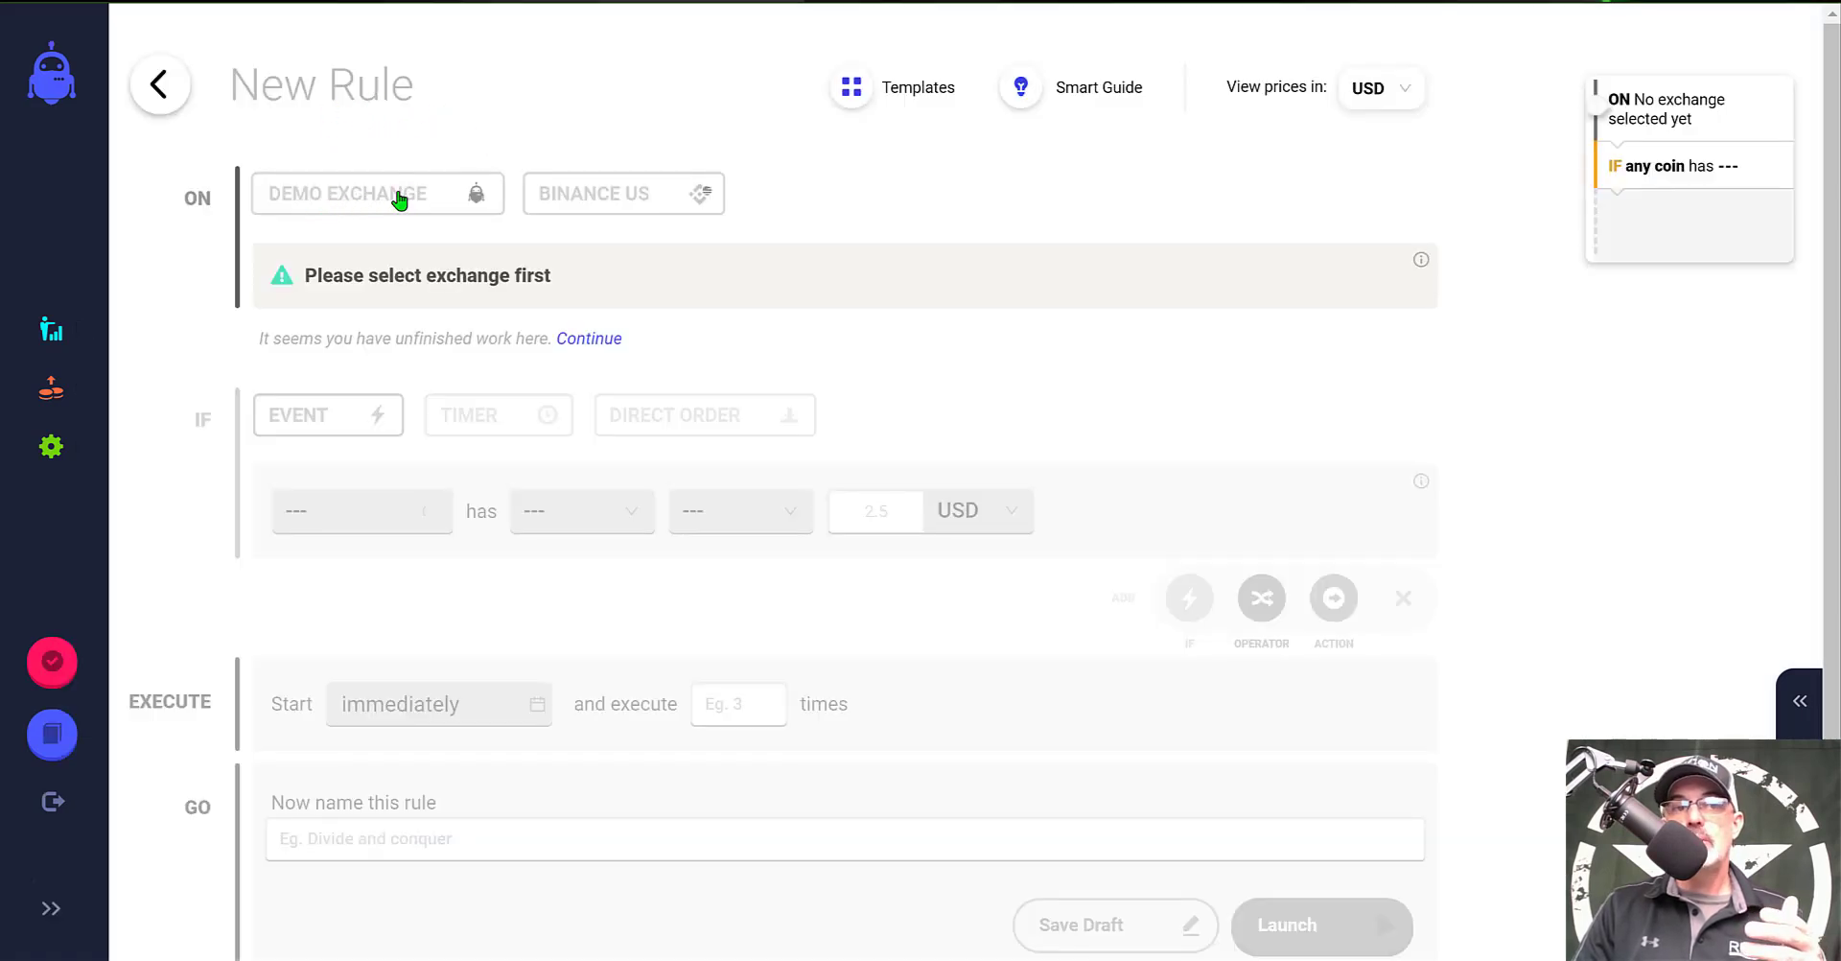
click(618, 199)
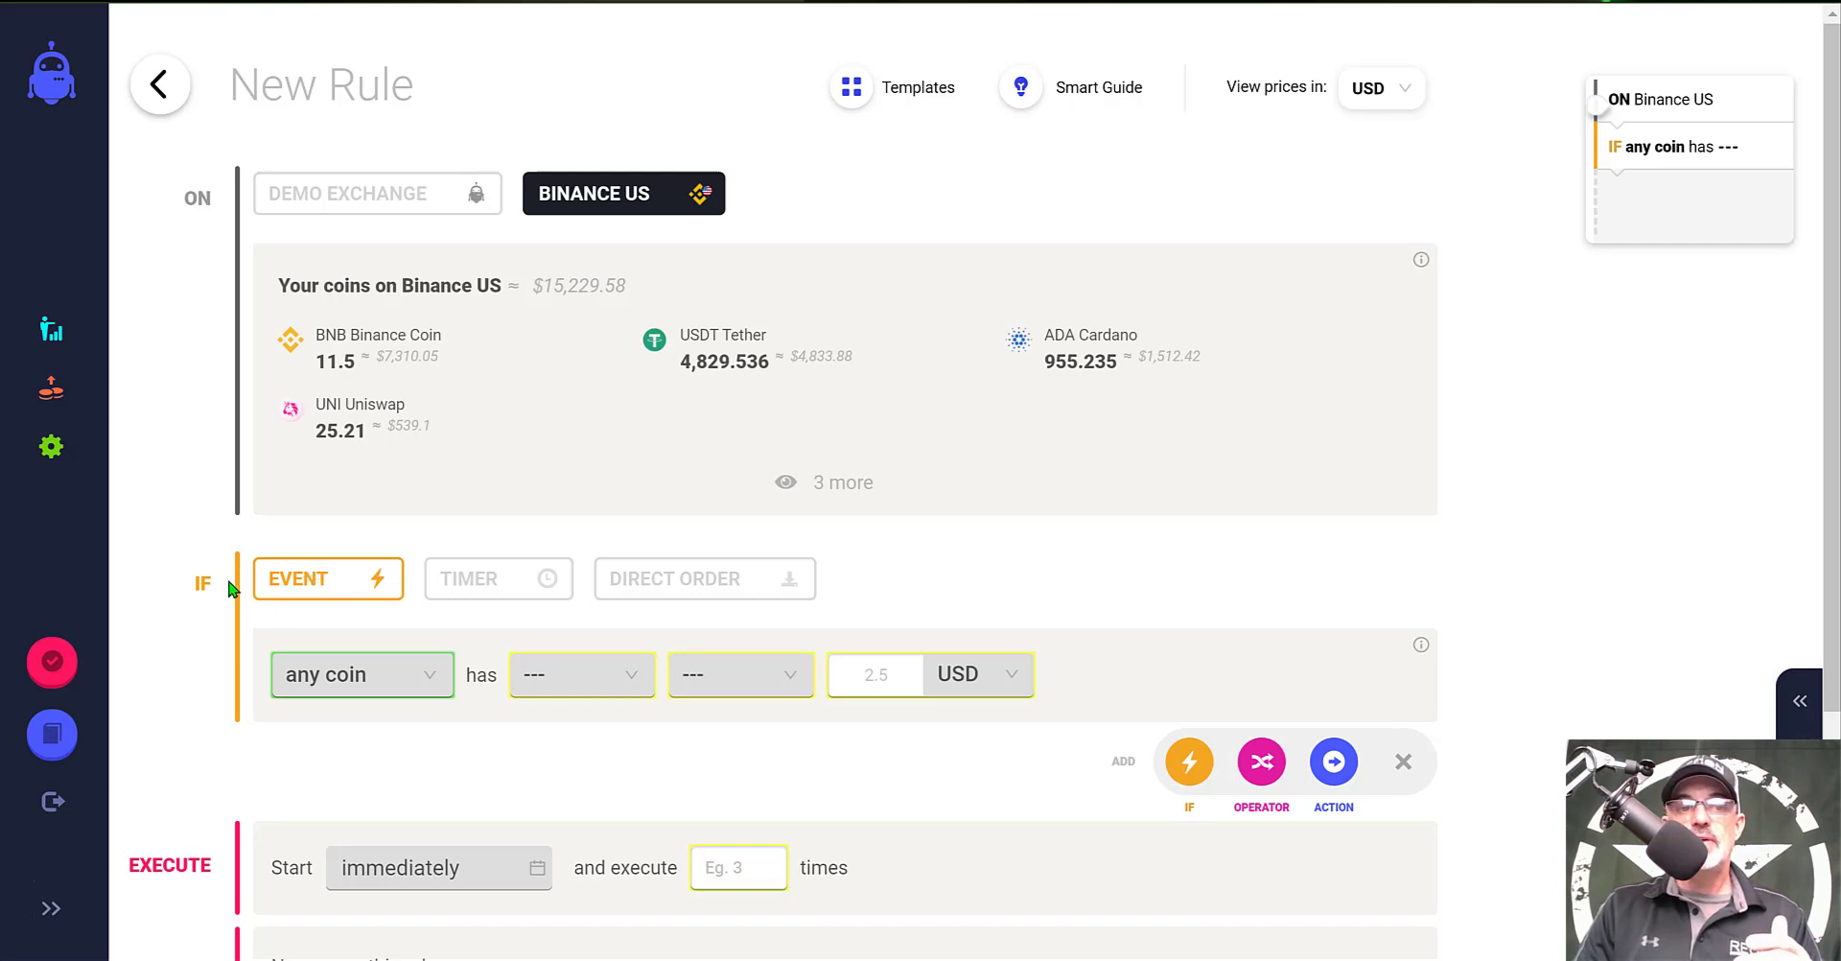
click(427, 683)
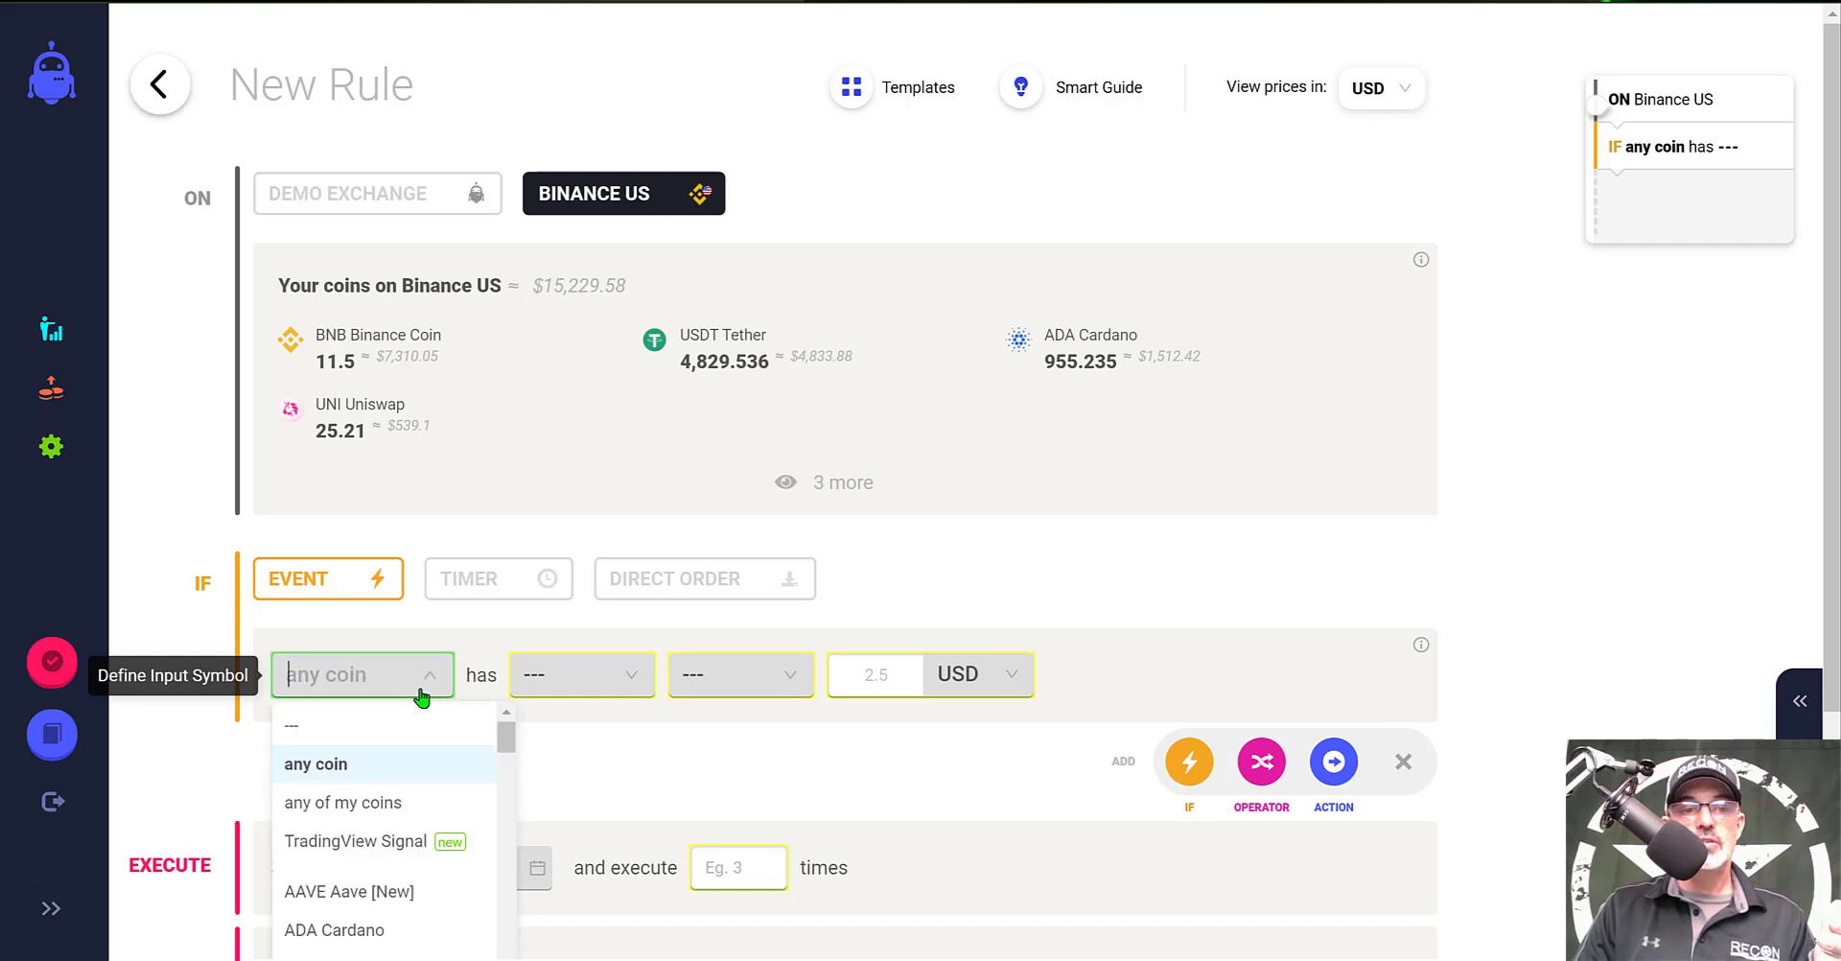
click(393, 844)
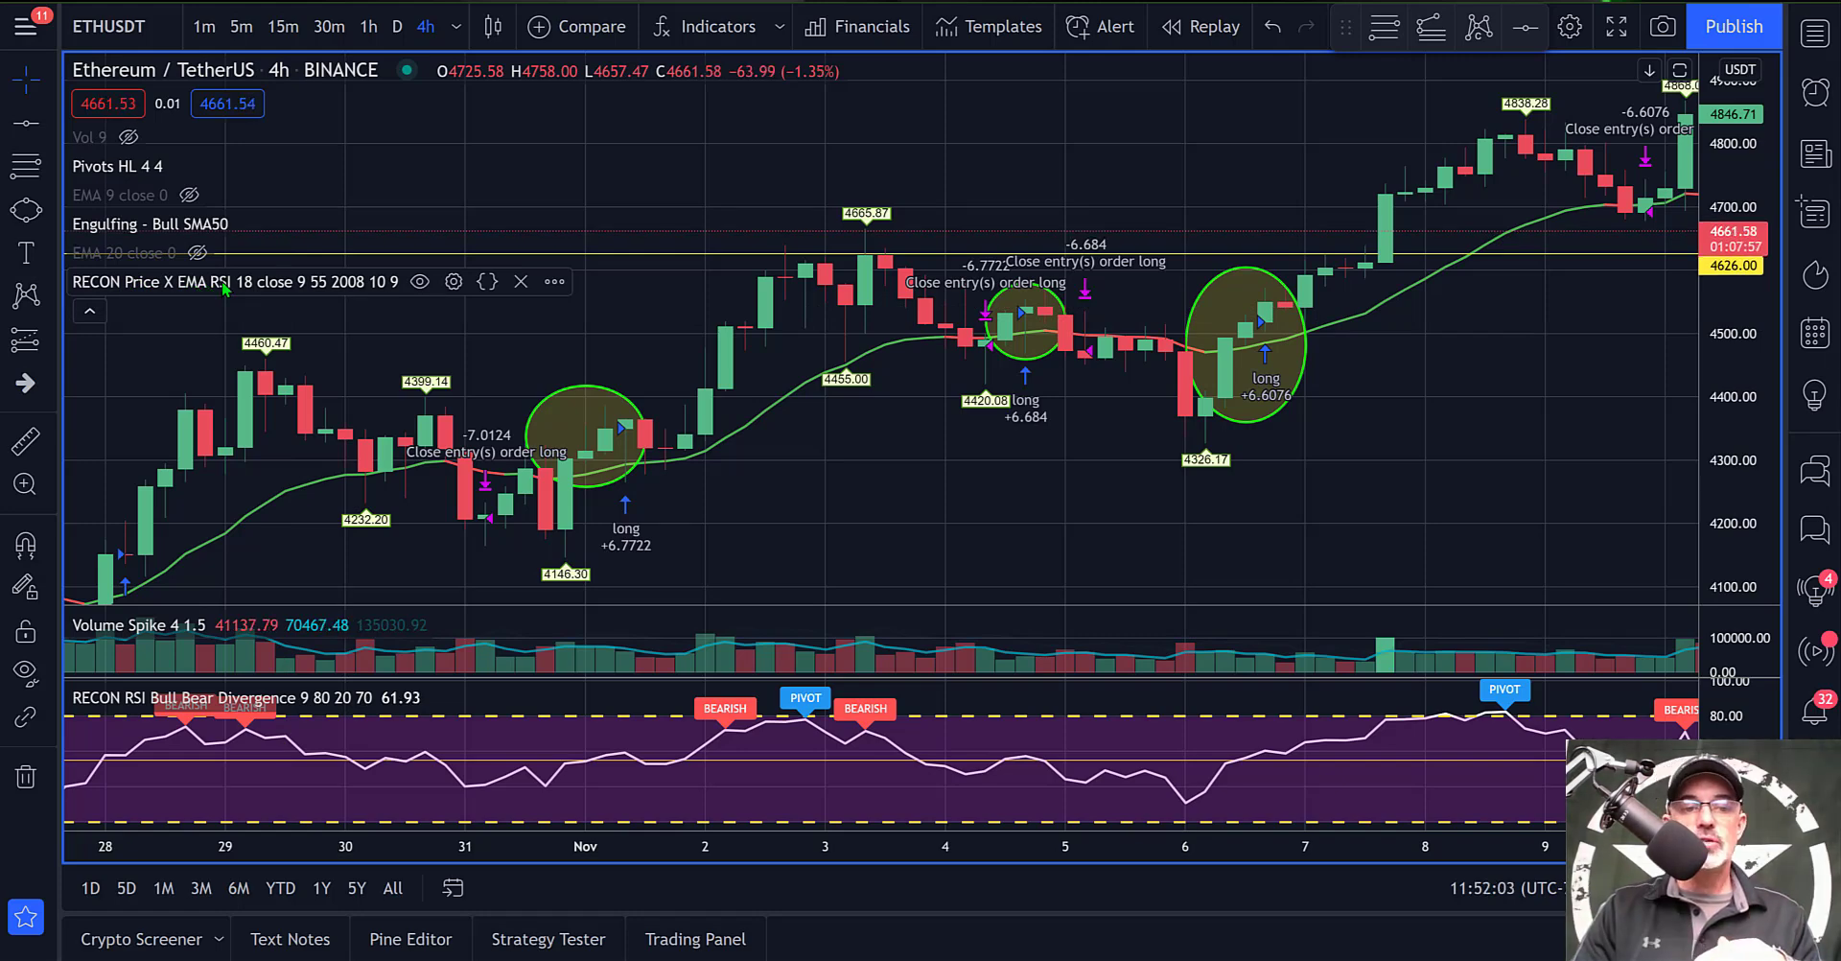
click(411, 938)
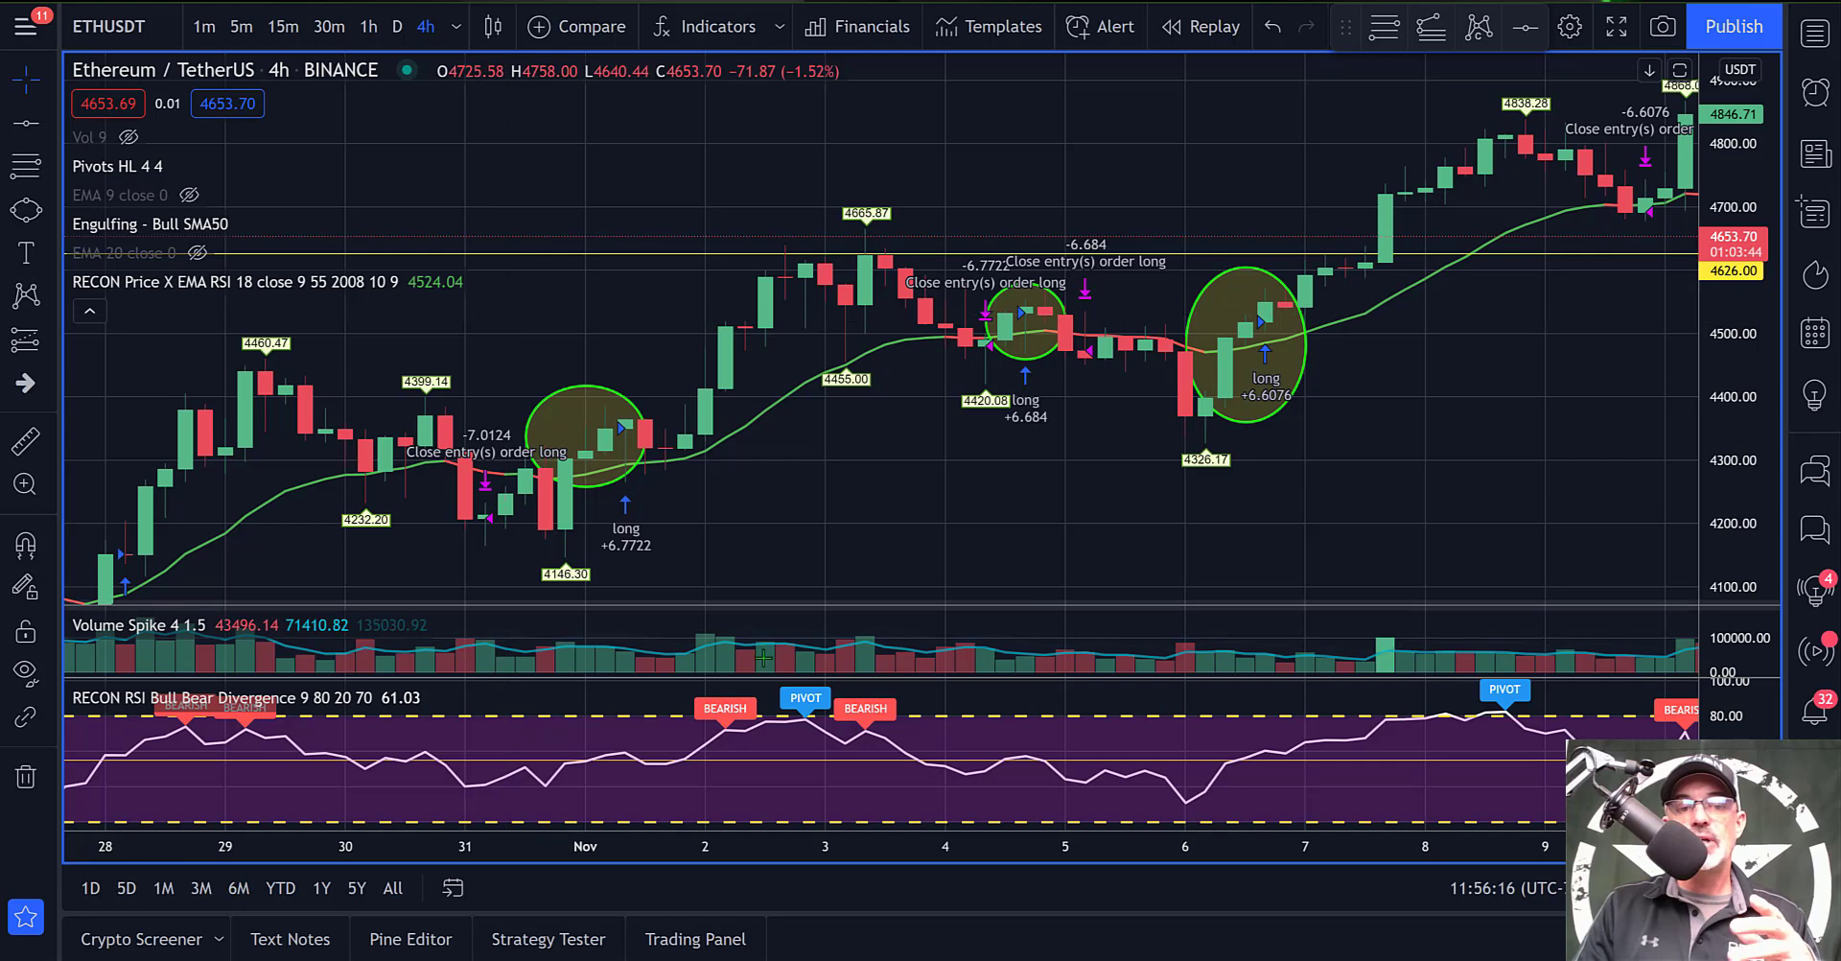
click(567, 941)
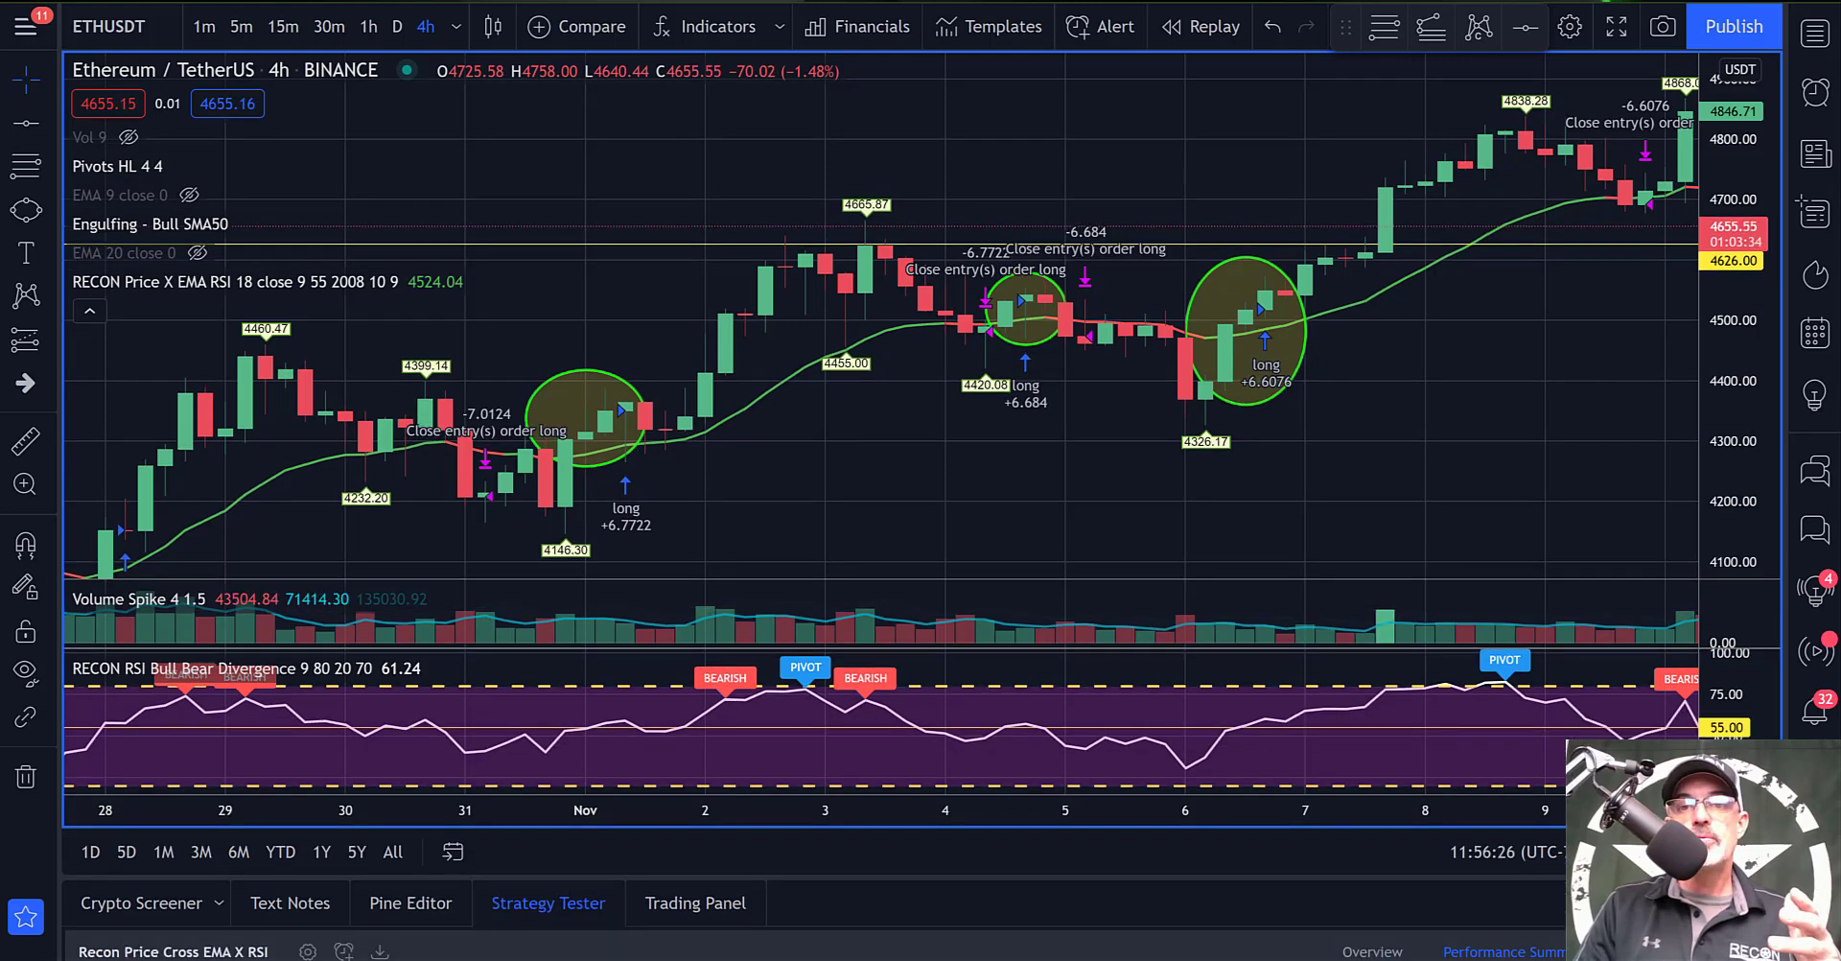
click(1753, 902)
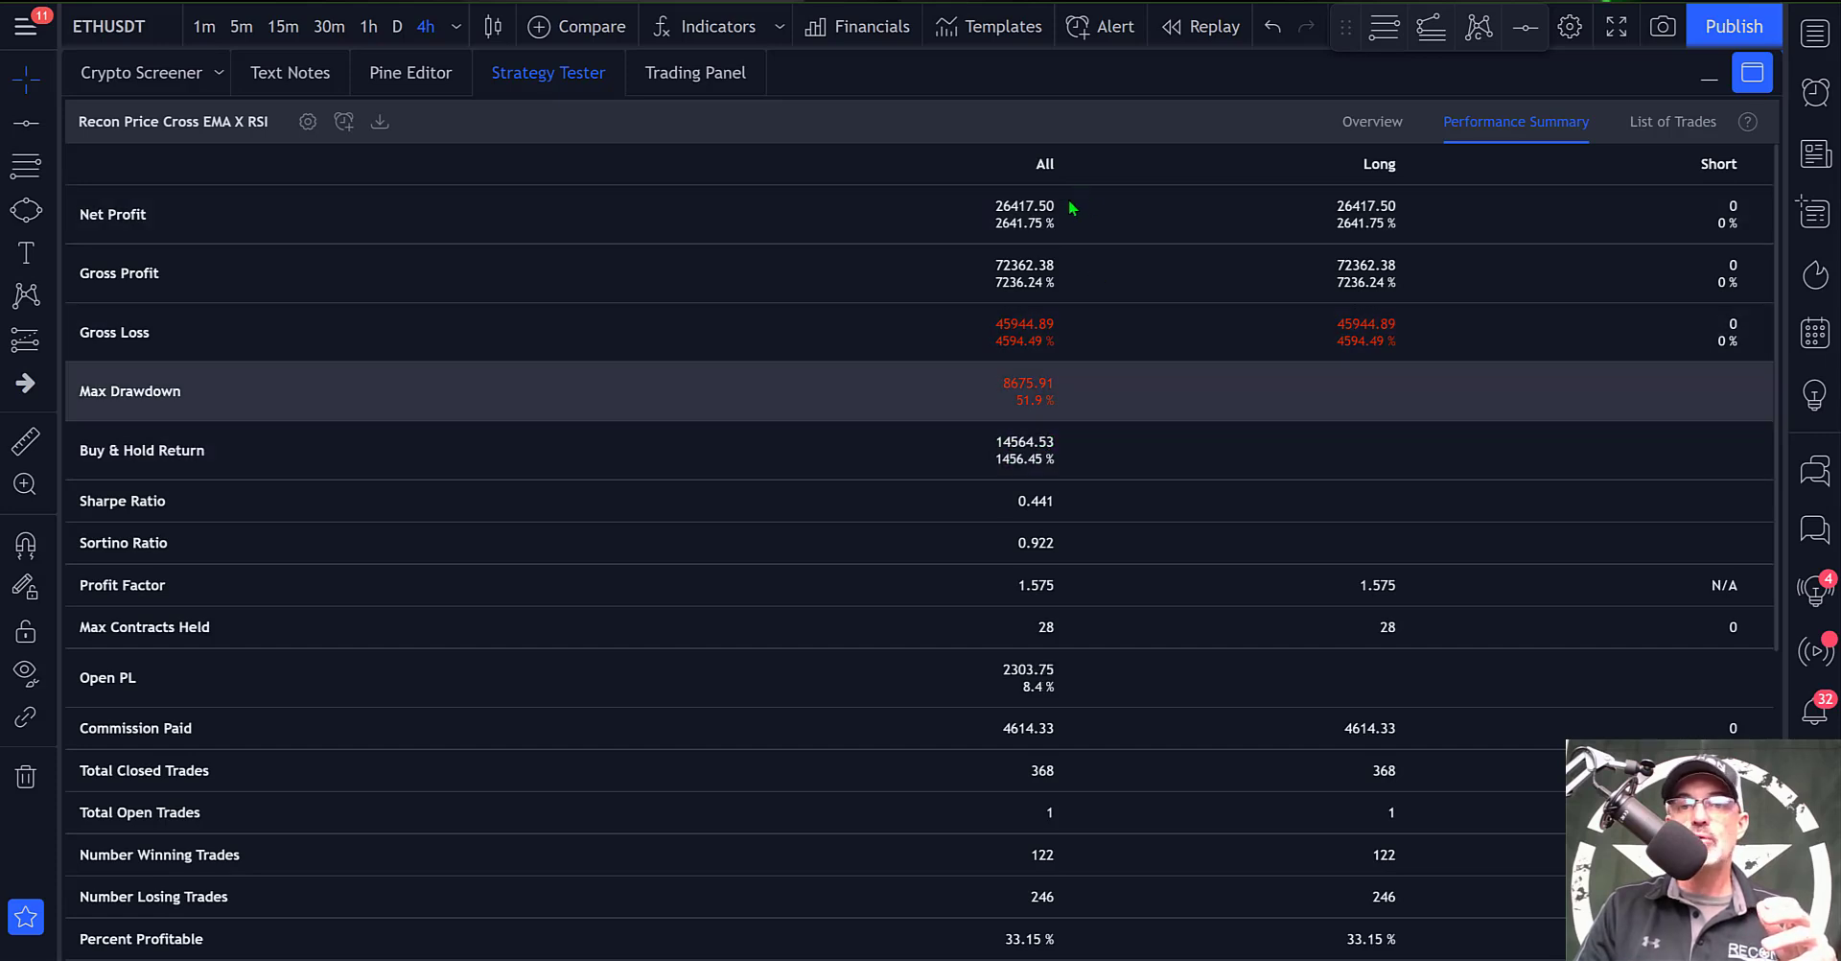
click(1712, 84)
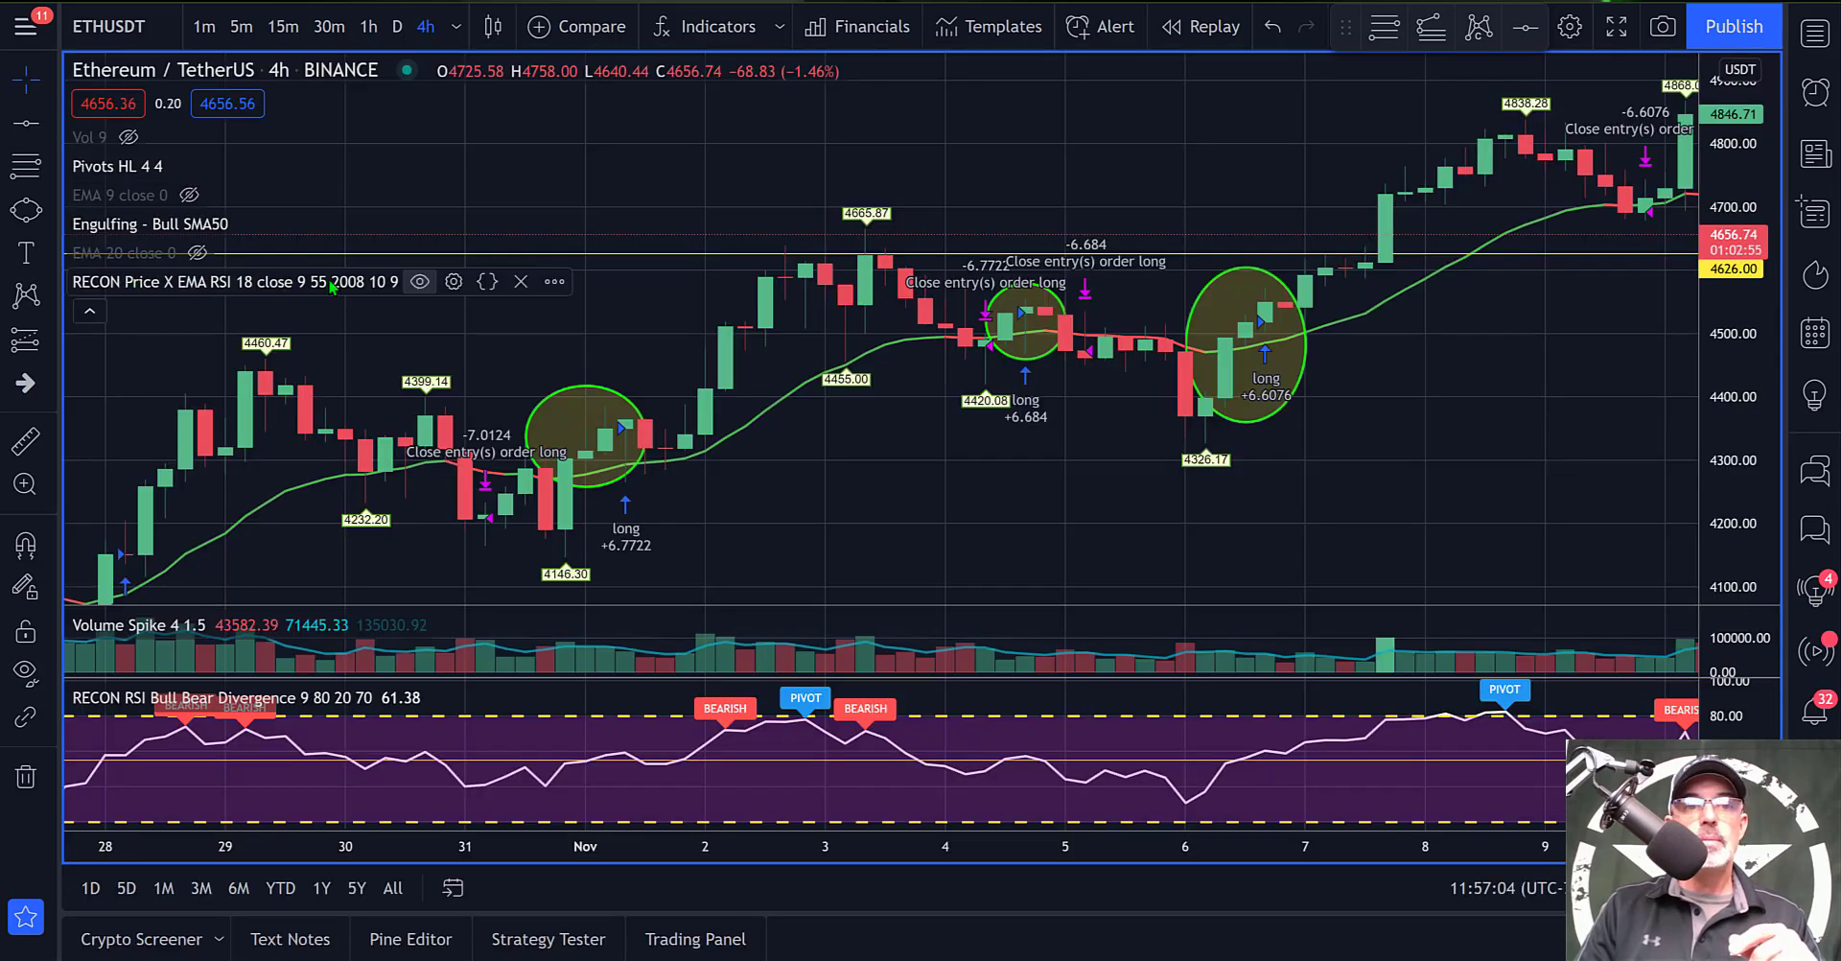
Set the RECON Price X EMA RSI strategy's Length input to 50 and confirm.
click(455, 281)
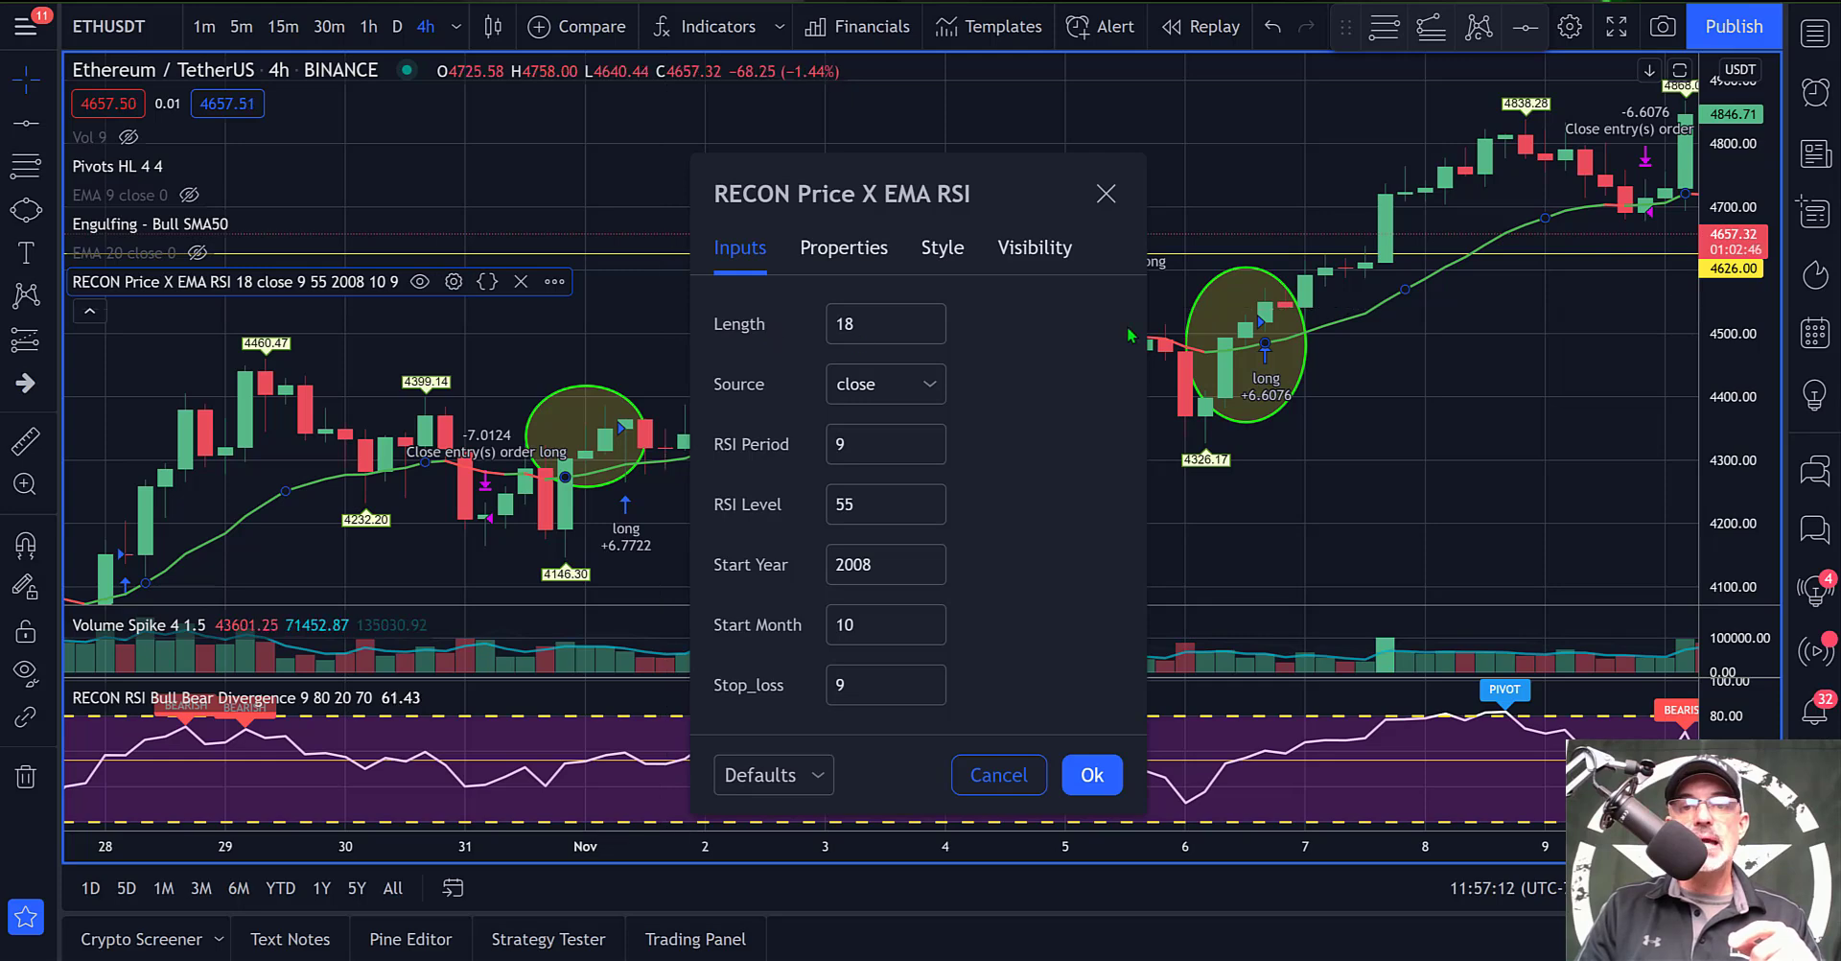
double_click(831, 322)
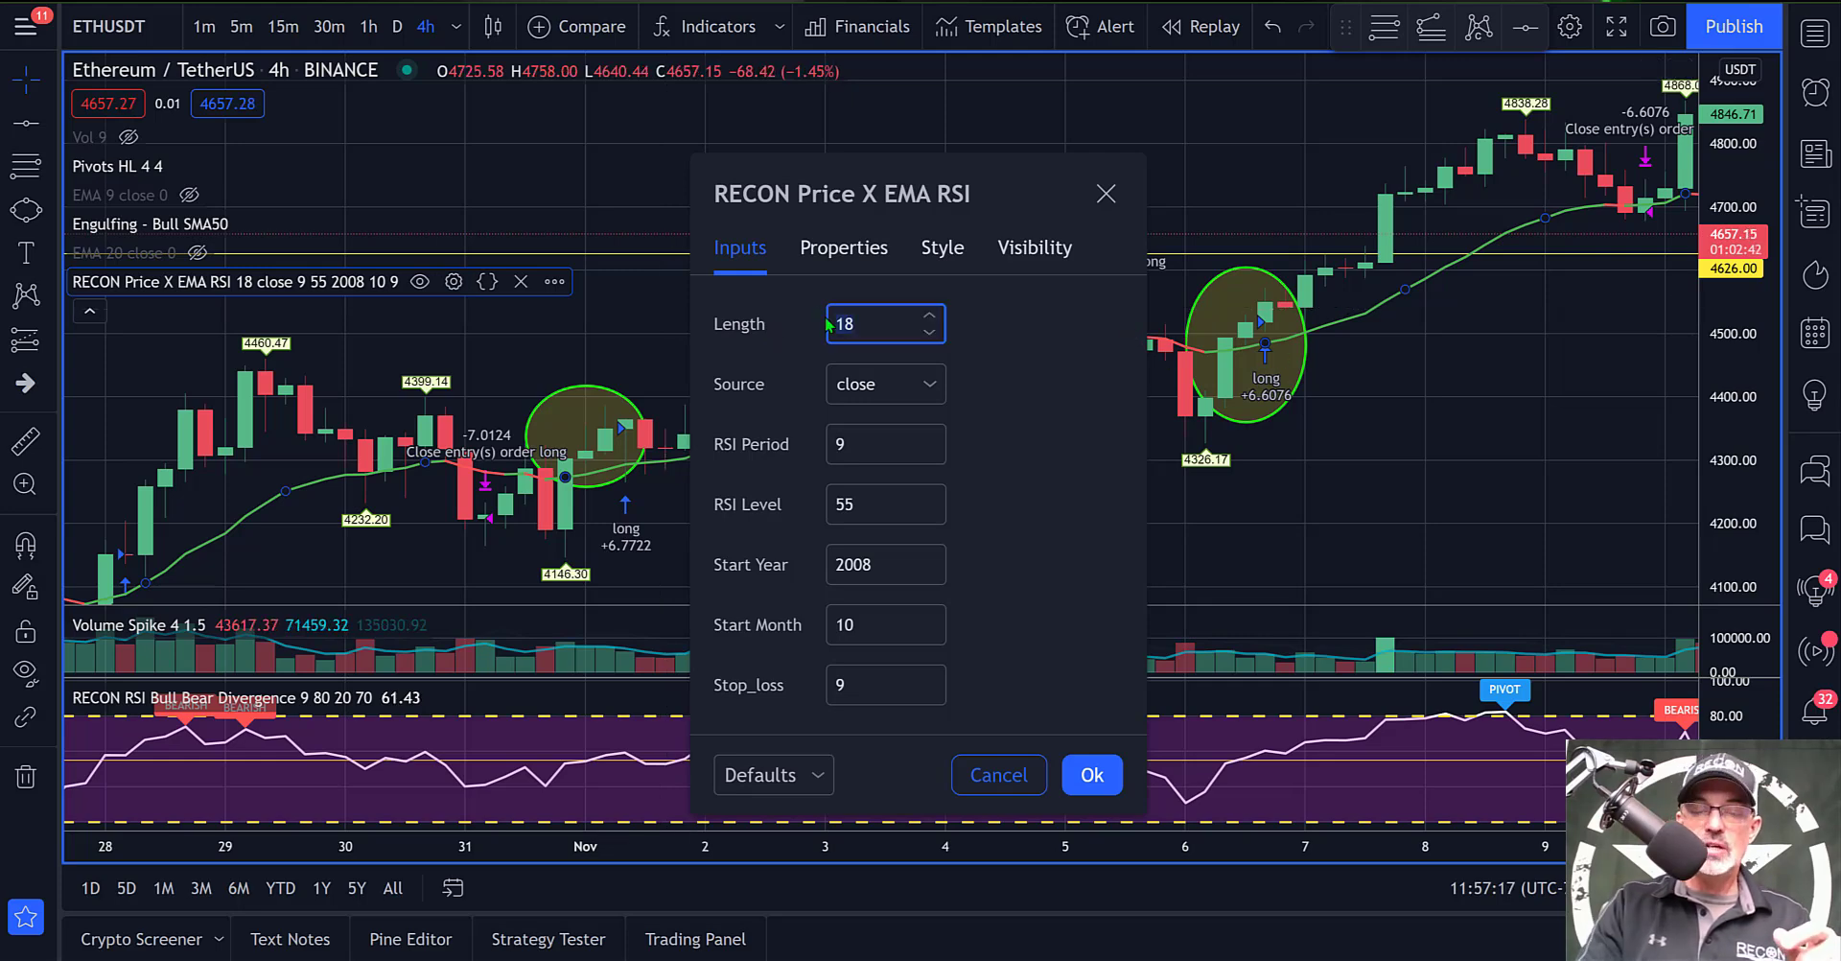
text(50)
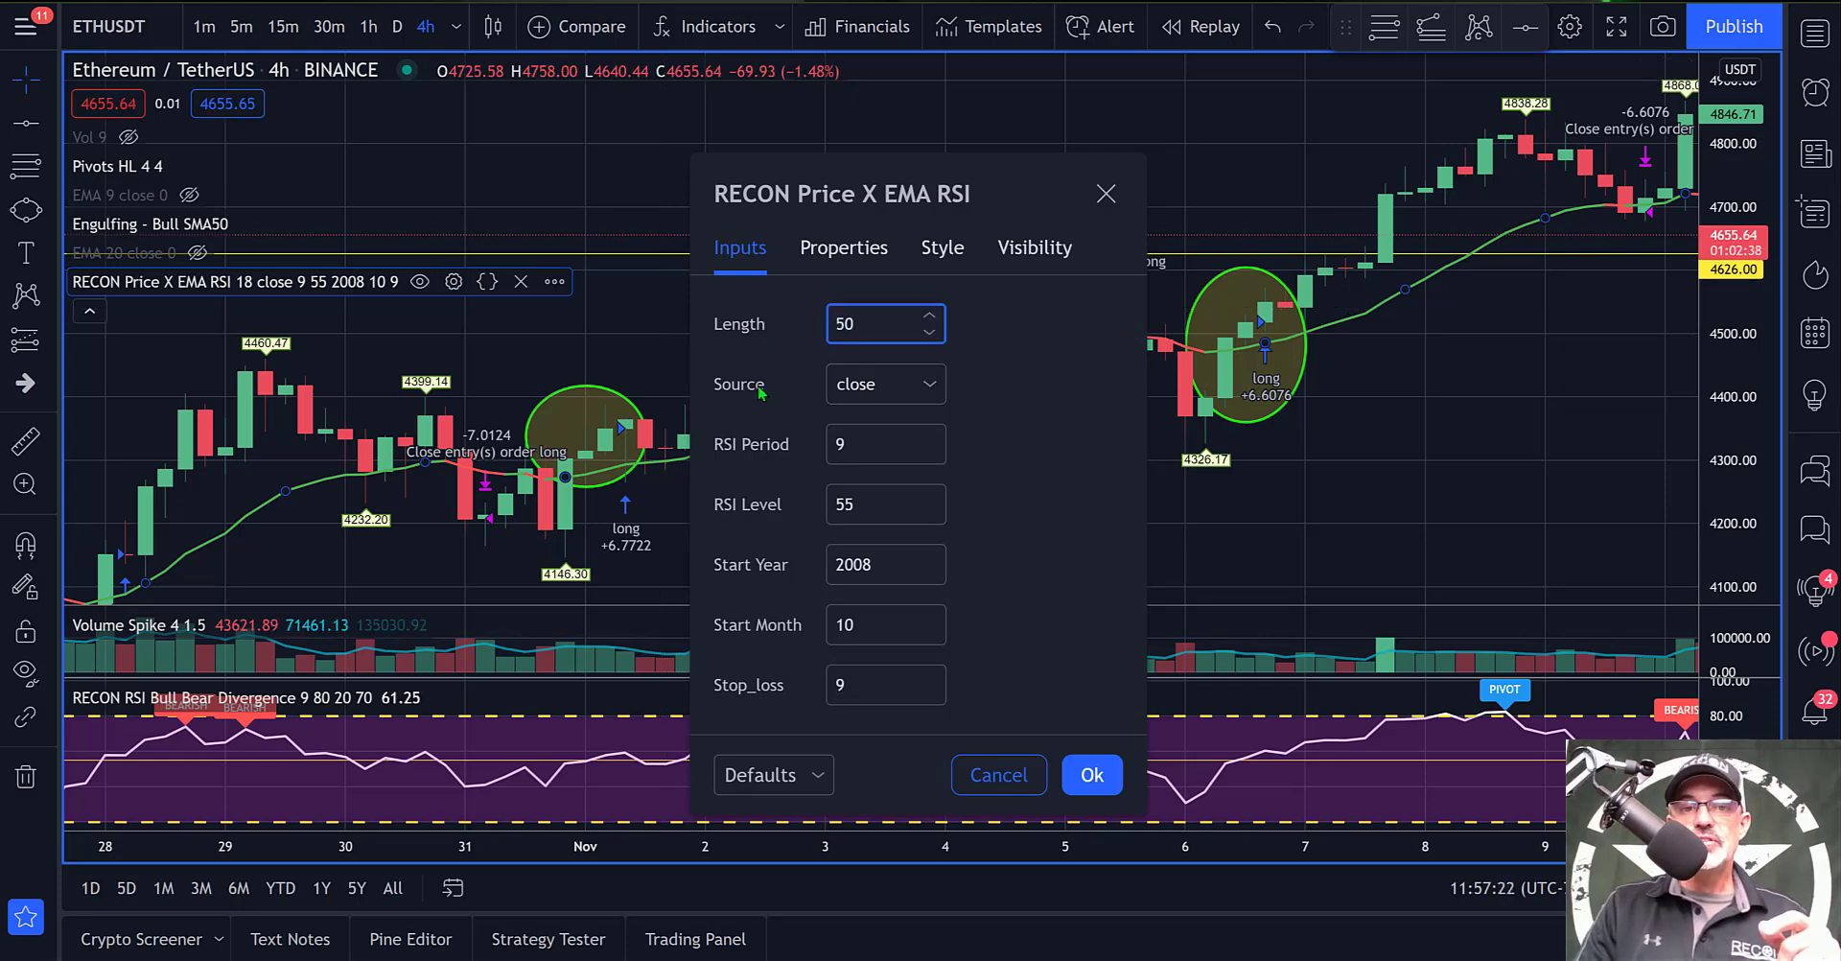
key(Return)
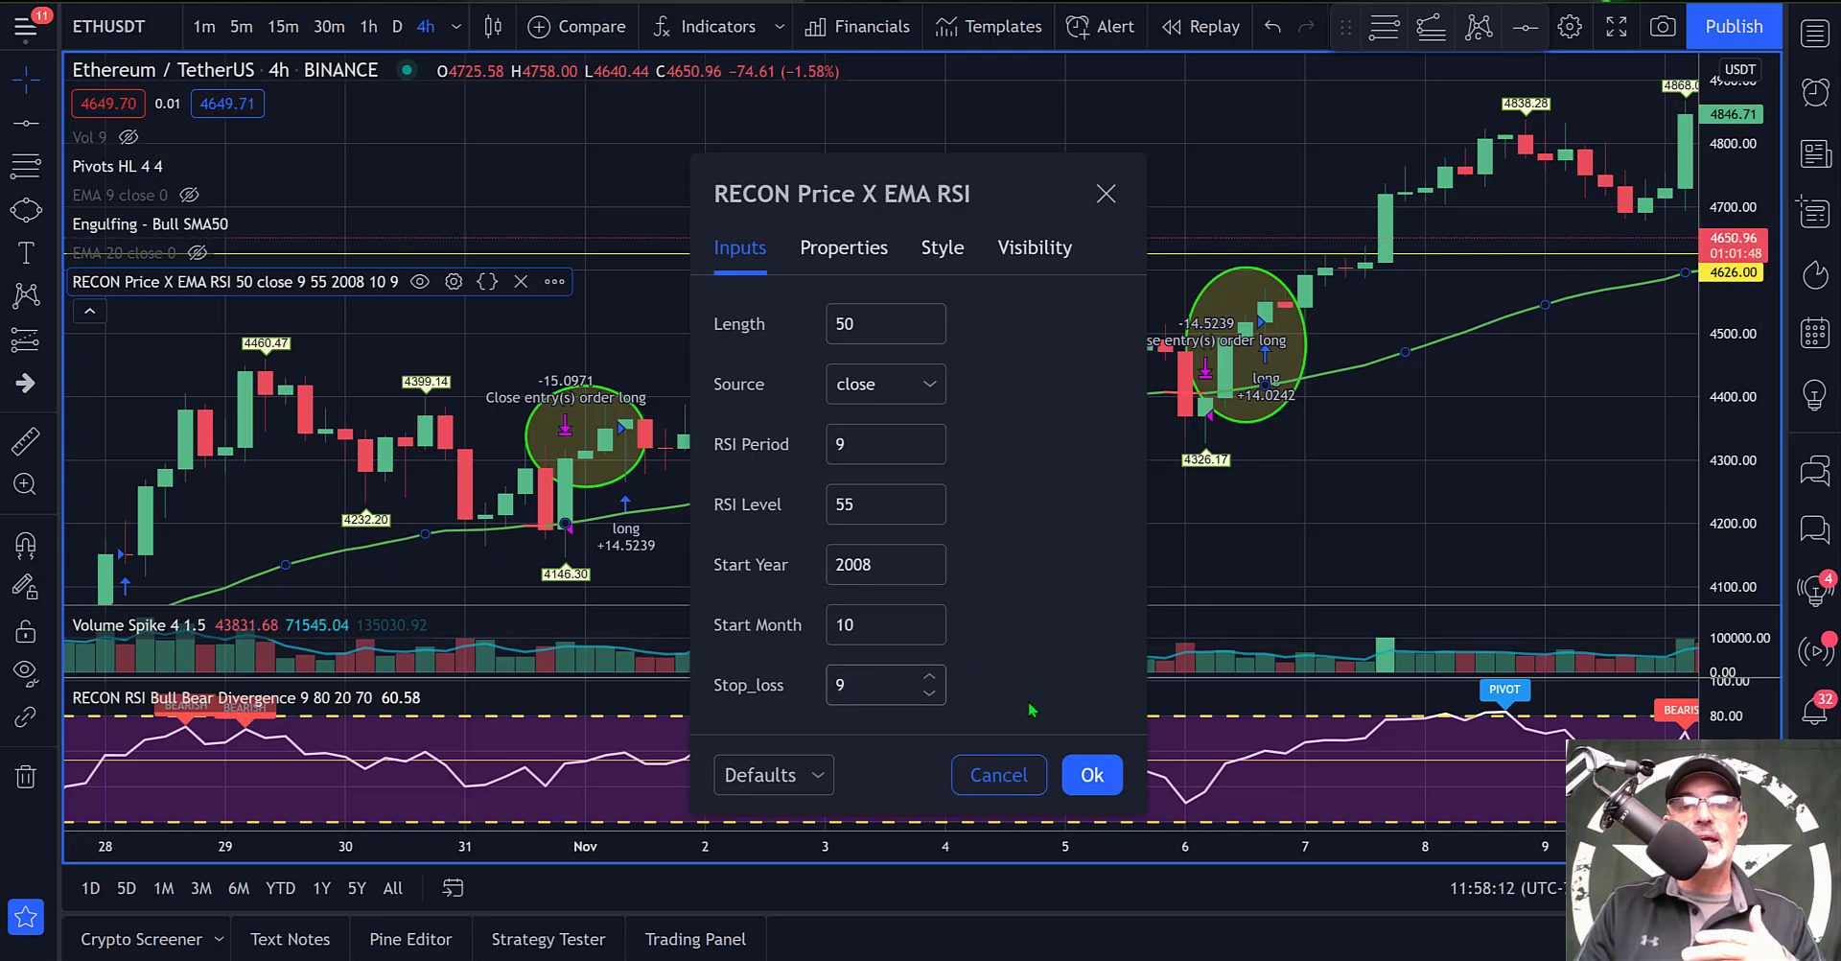
click(1092, 775)
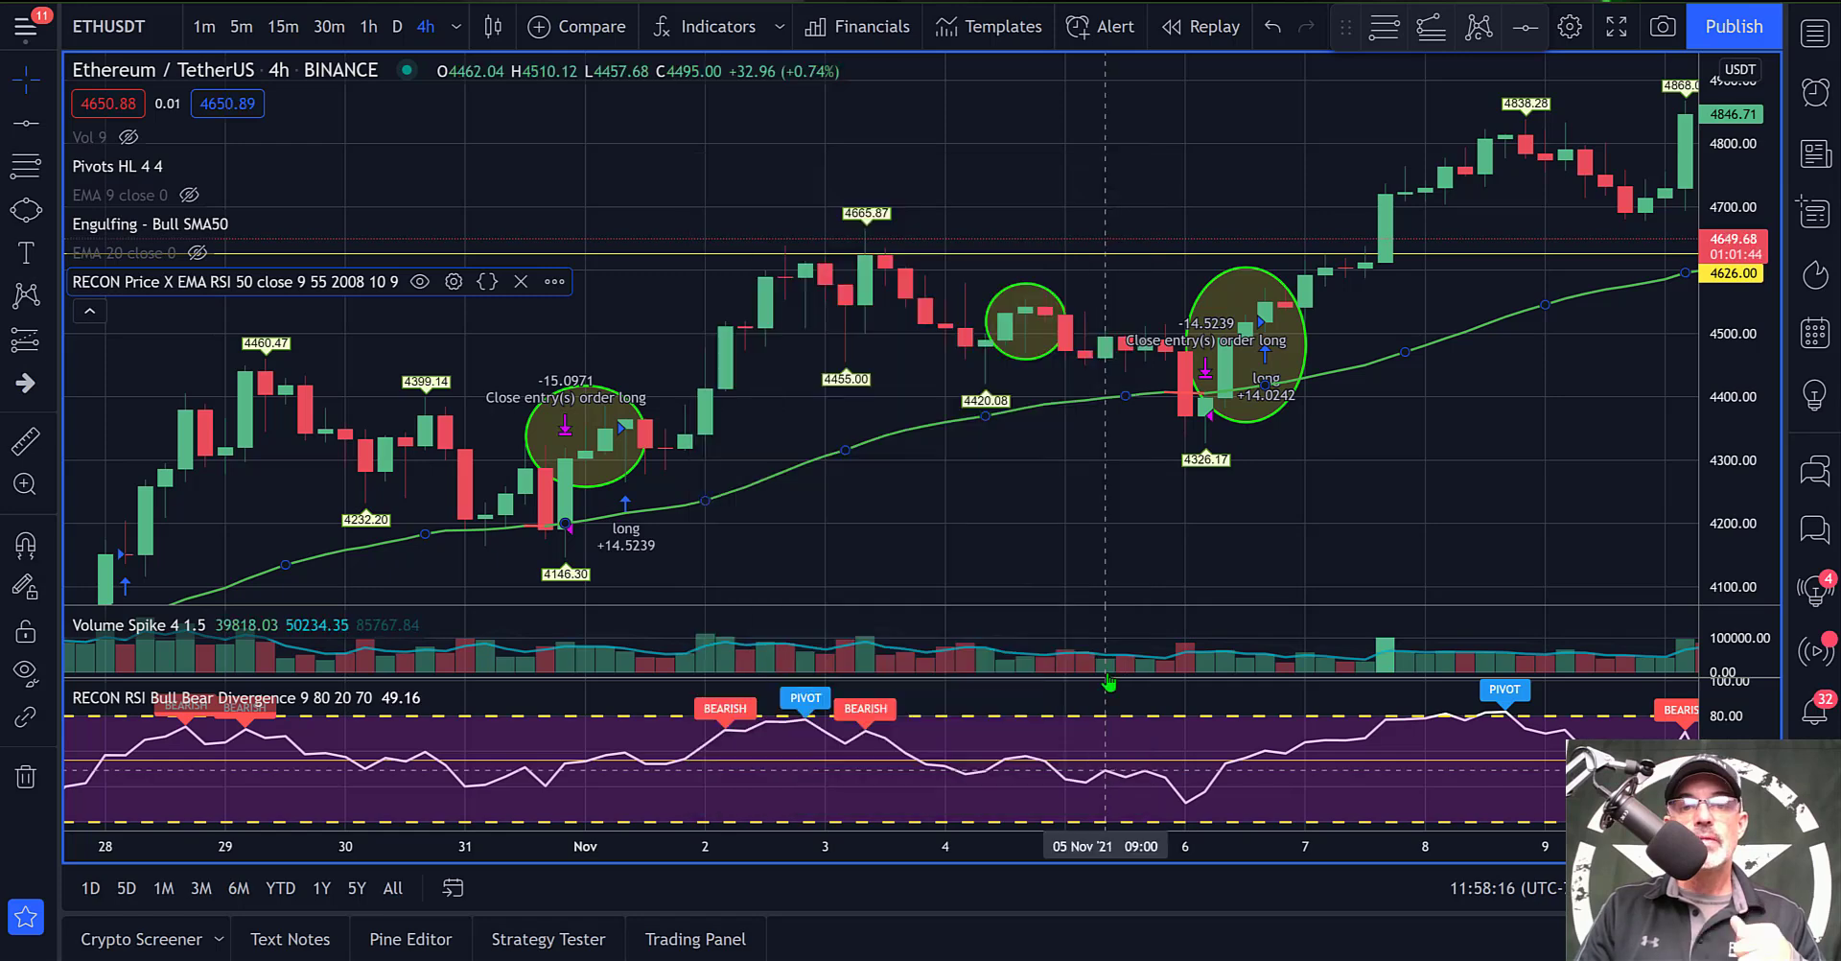
Show the Strategy Tester performance summary and highlight the 38.91% max drawdown.
click(568, 944)
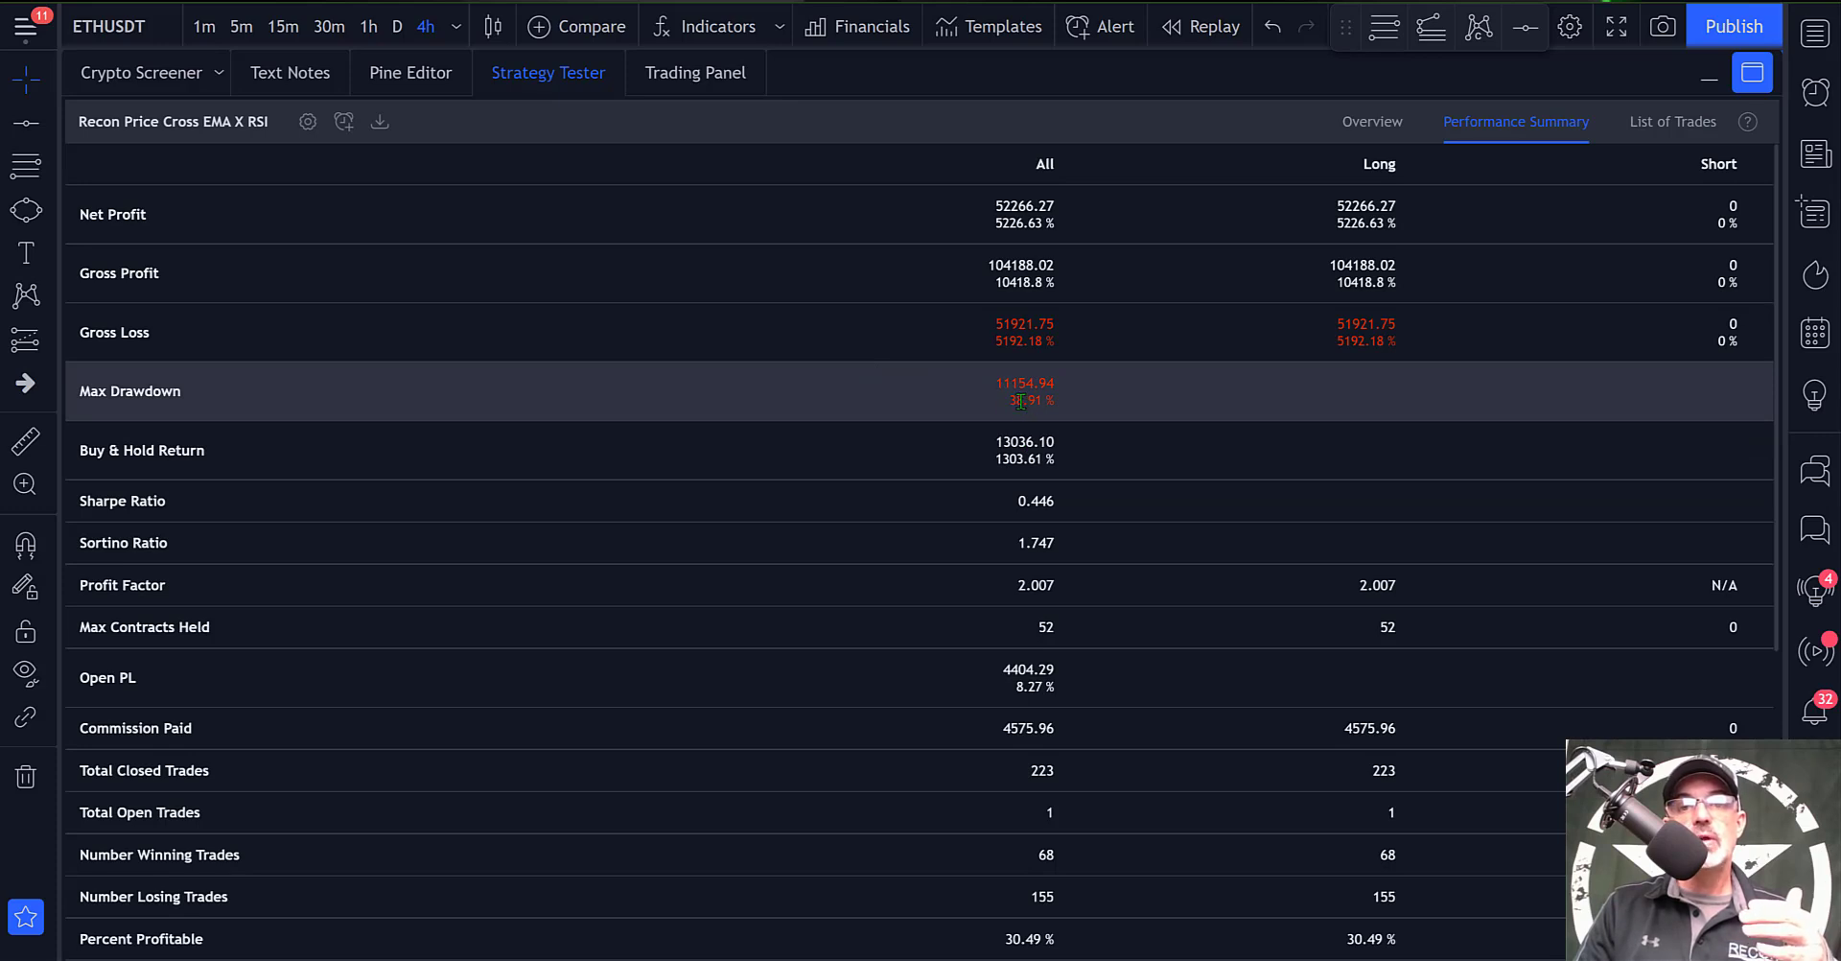
drag(1013, 401, 1066, 398)
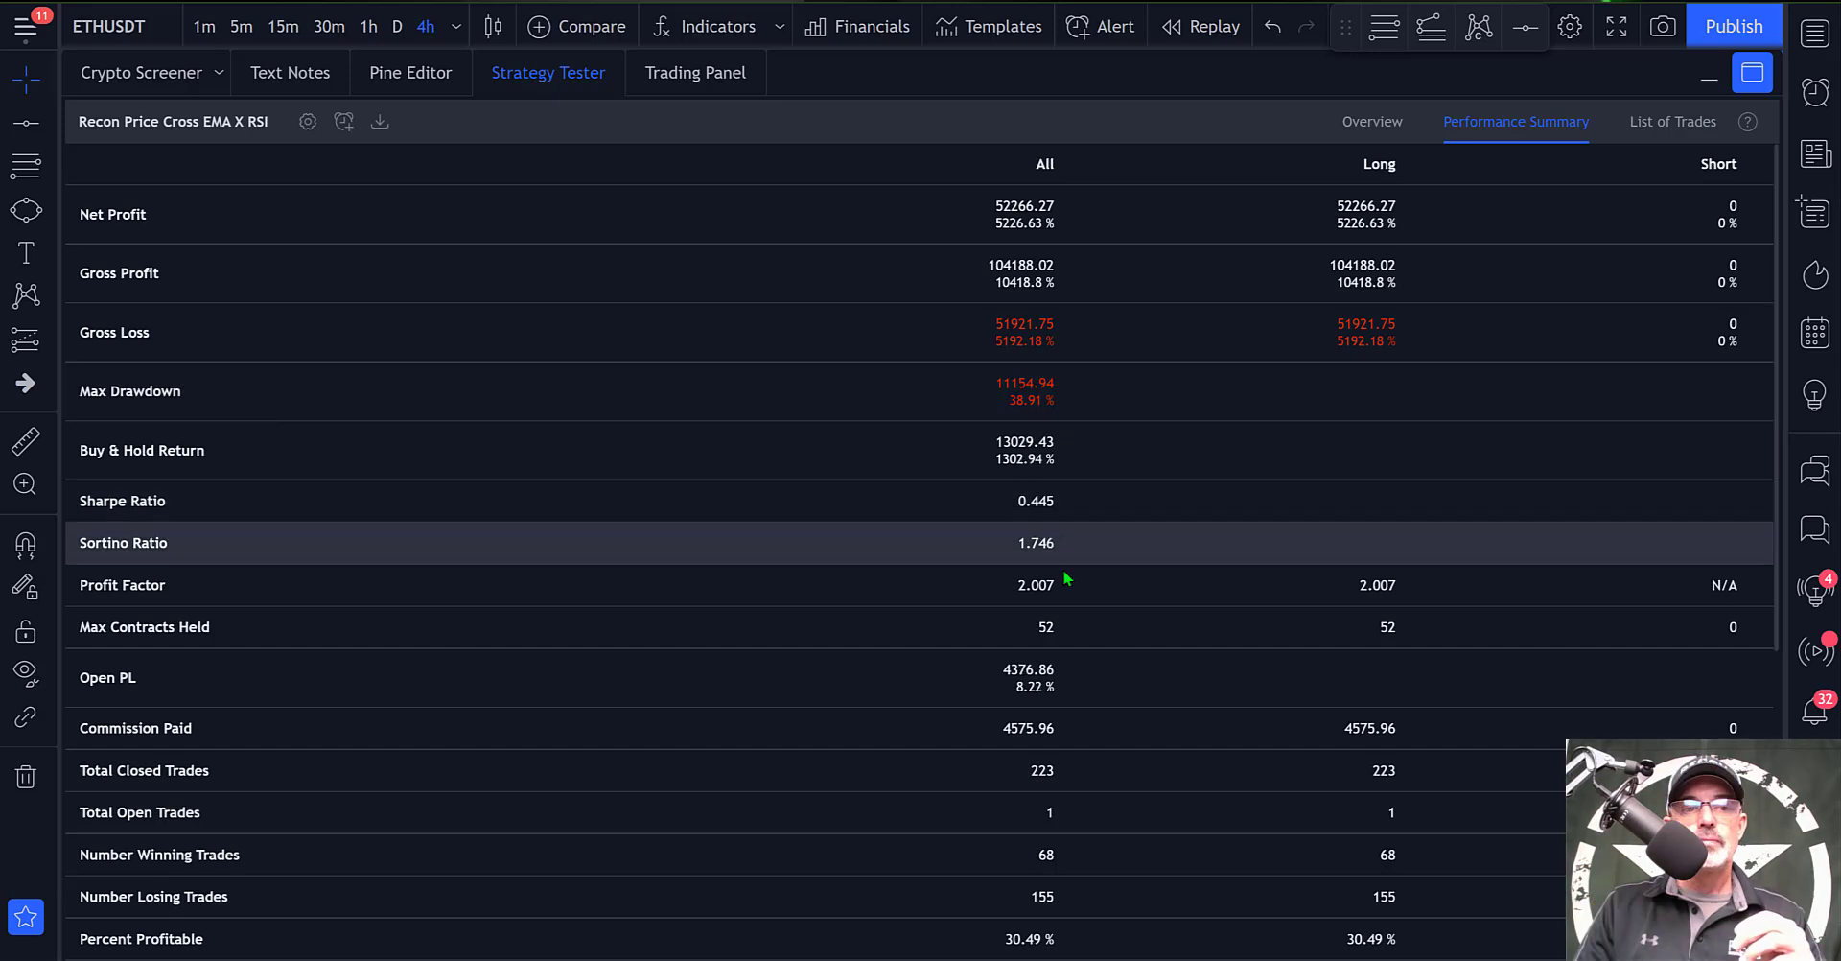
click(1045, 579)
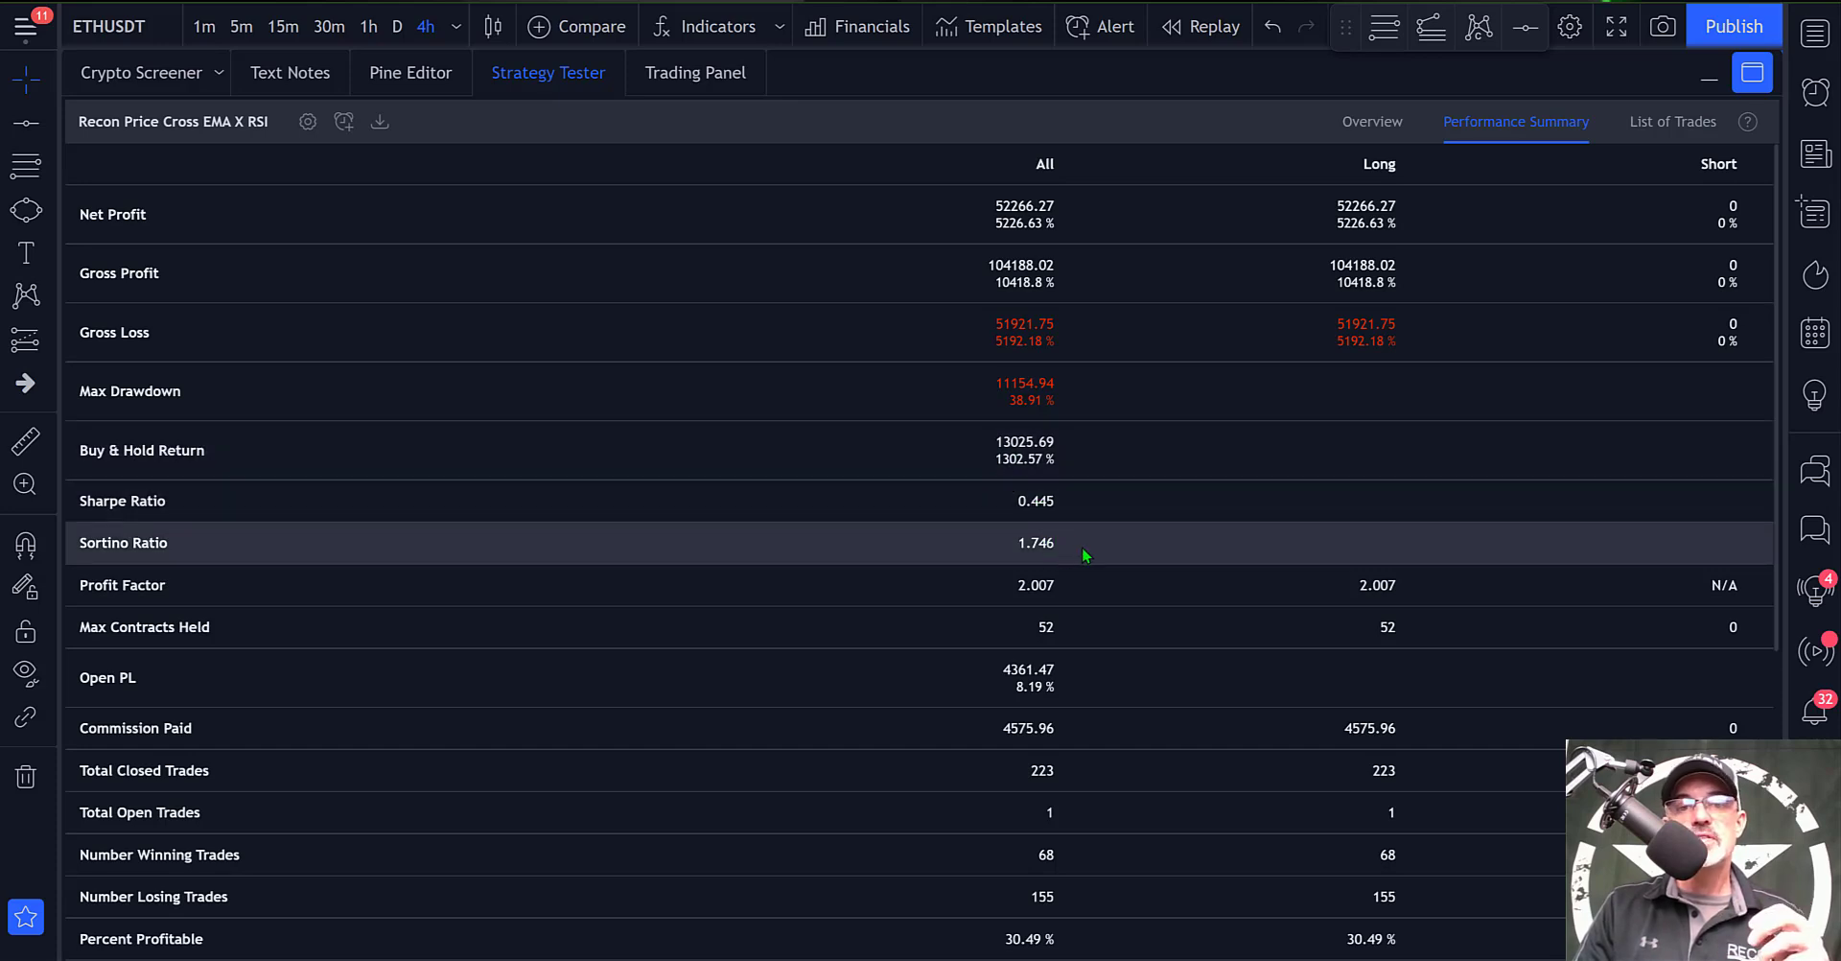
Highlight the 30.49% percent profitable figure, then restore the ETHUSDT 4h chart view.
scroll(1084, 547, down, 3)
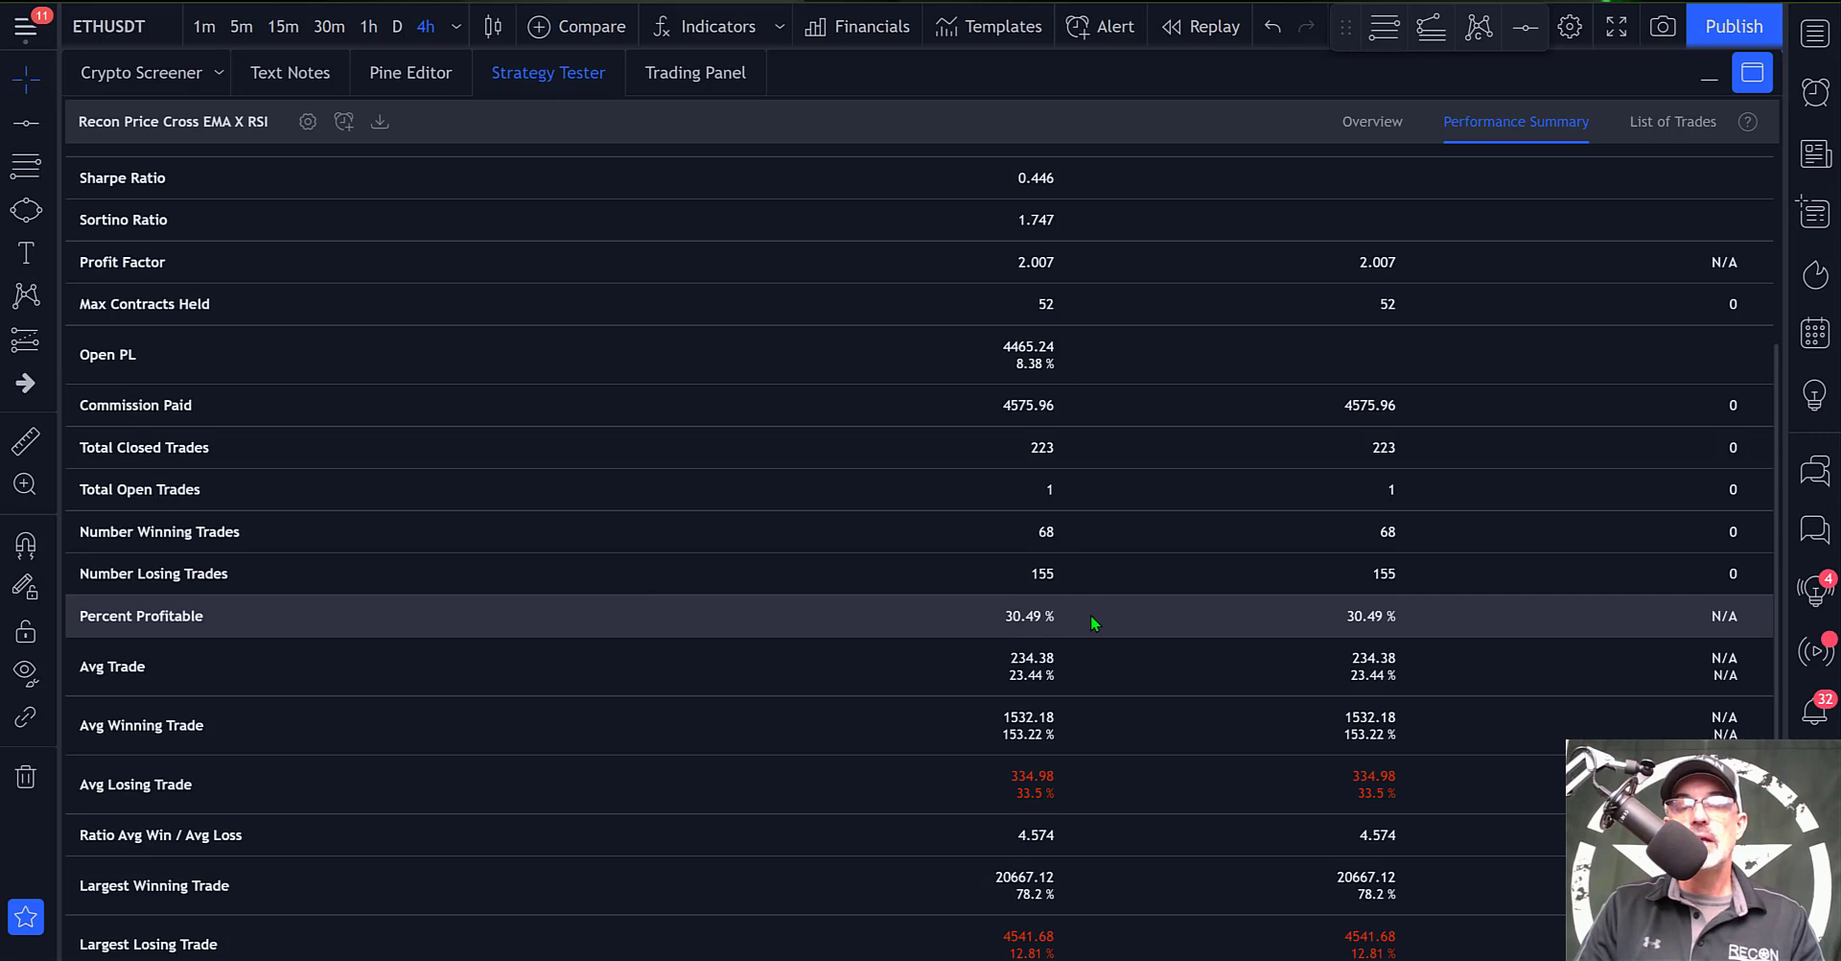
drag(1091, 617, 1091, 617)
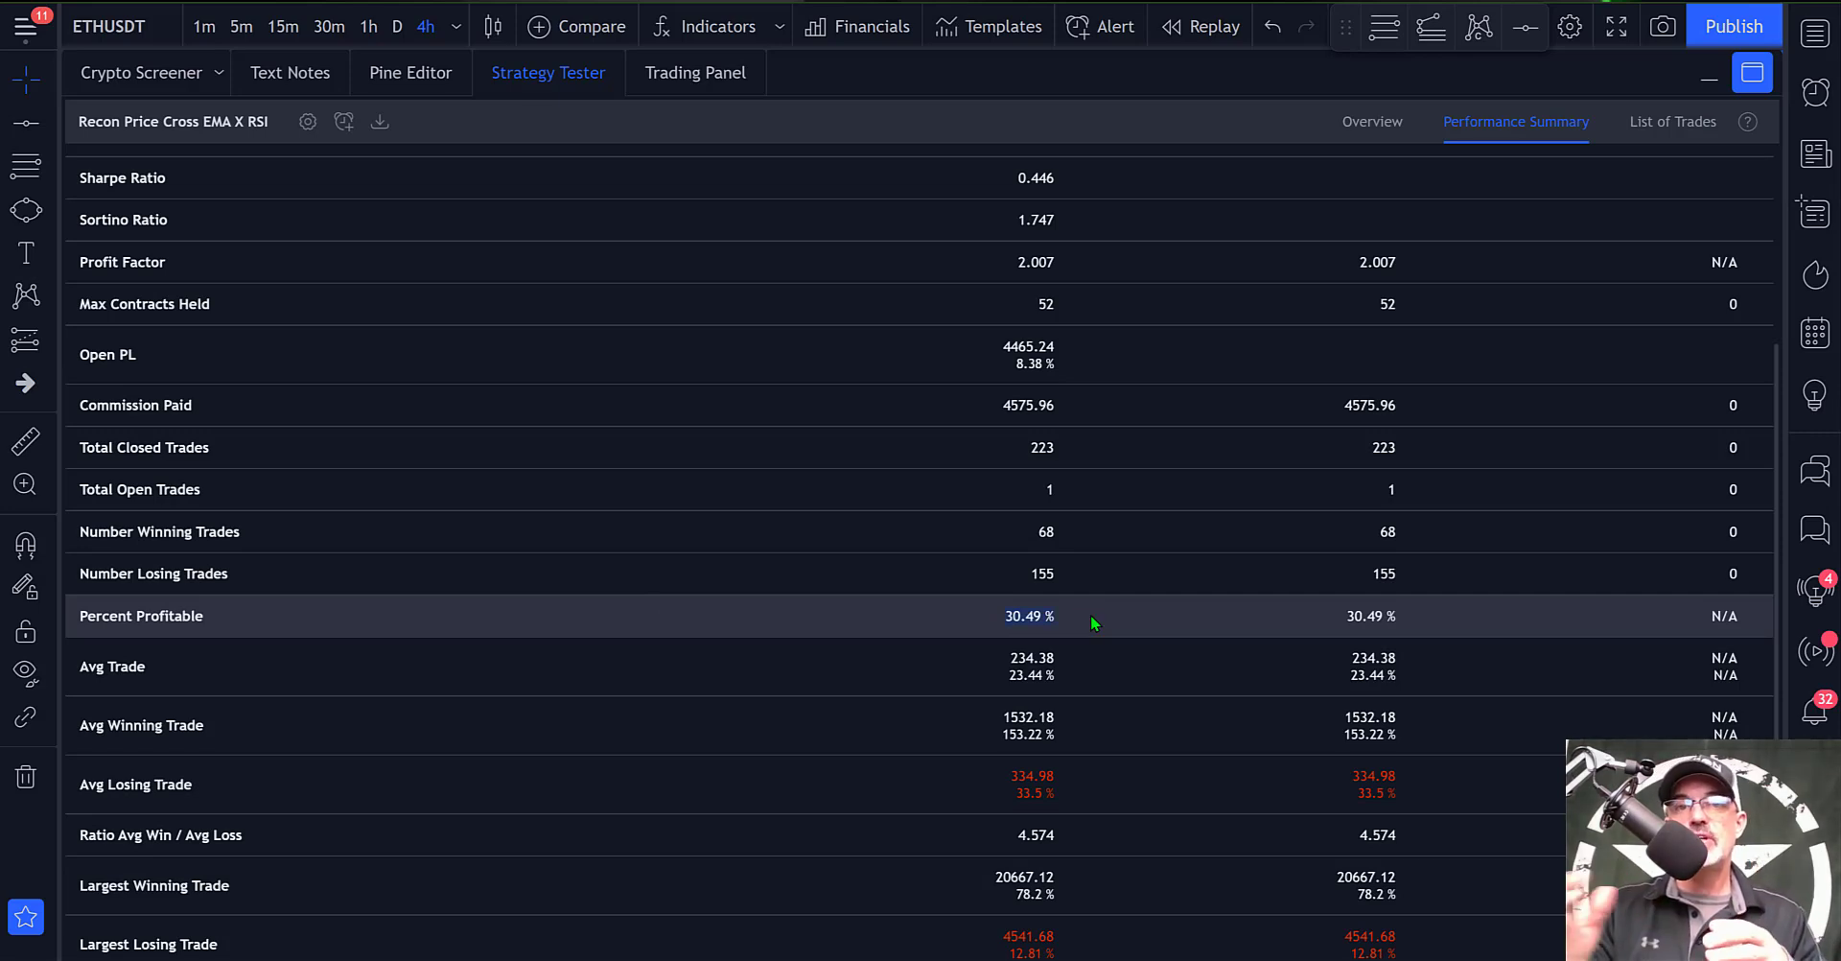
click(1090, 614)
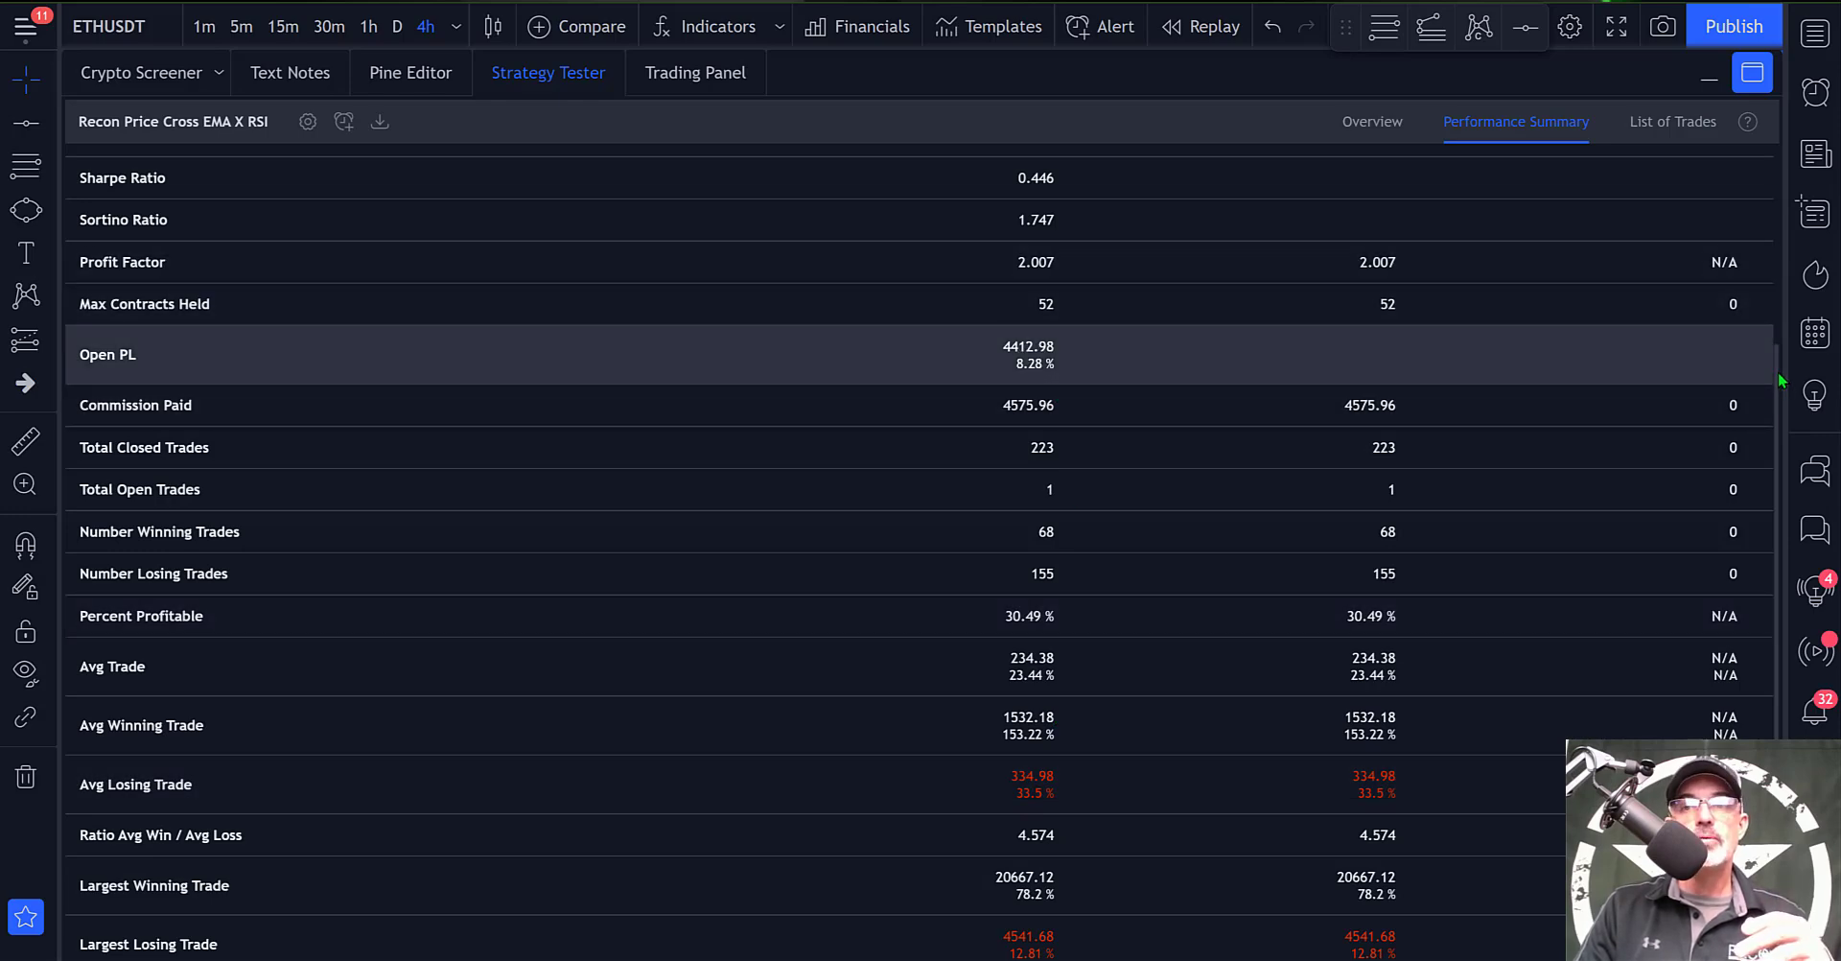
click(1709, 79)
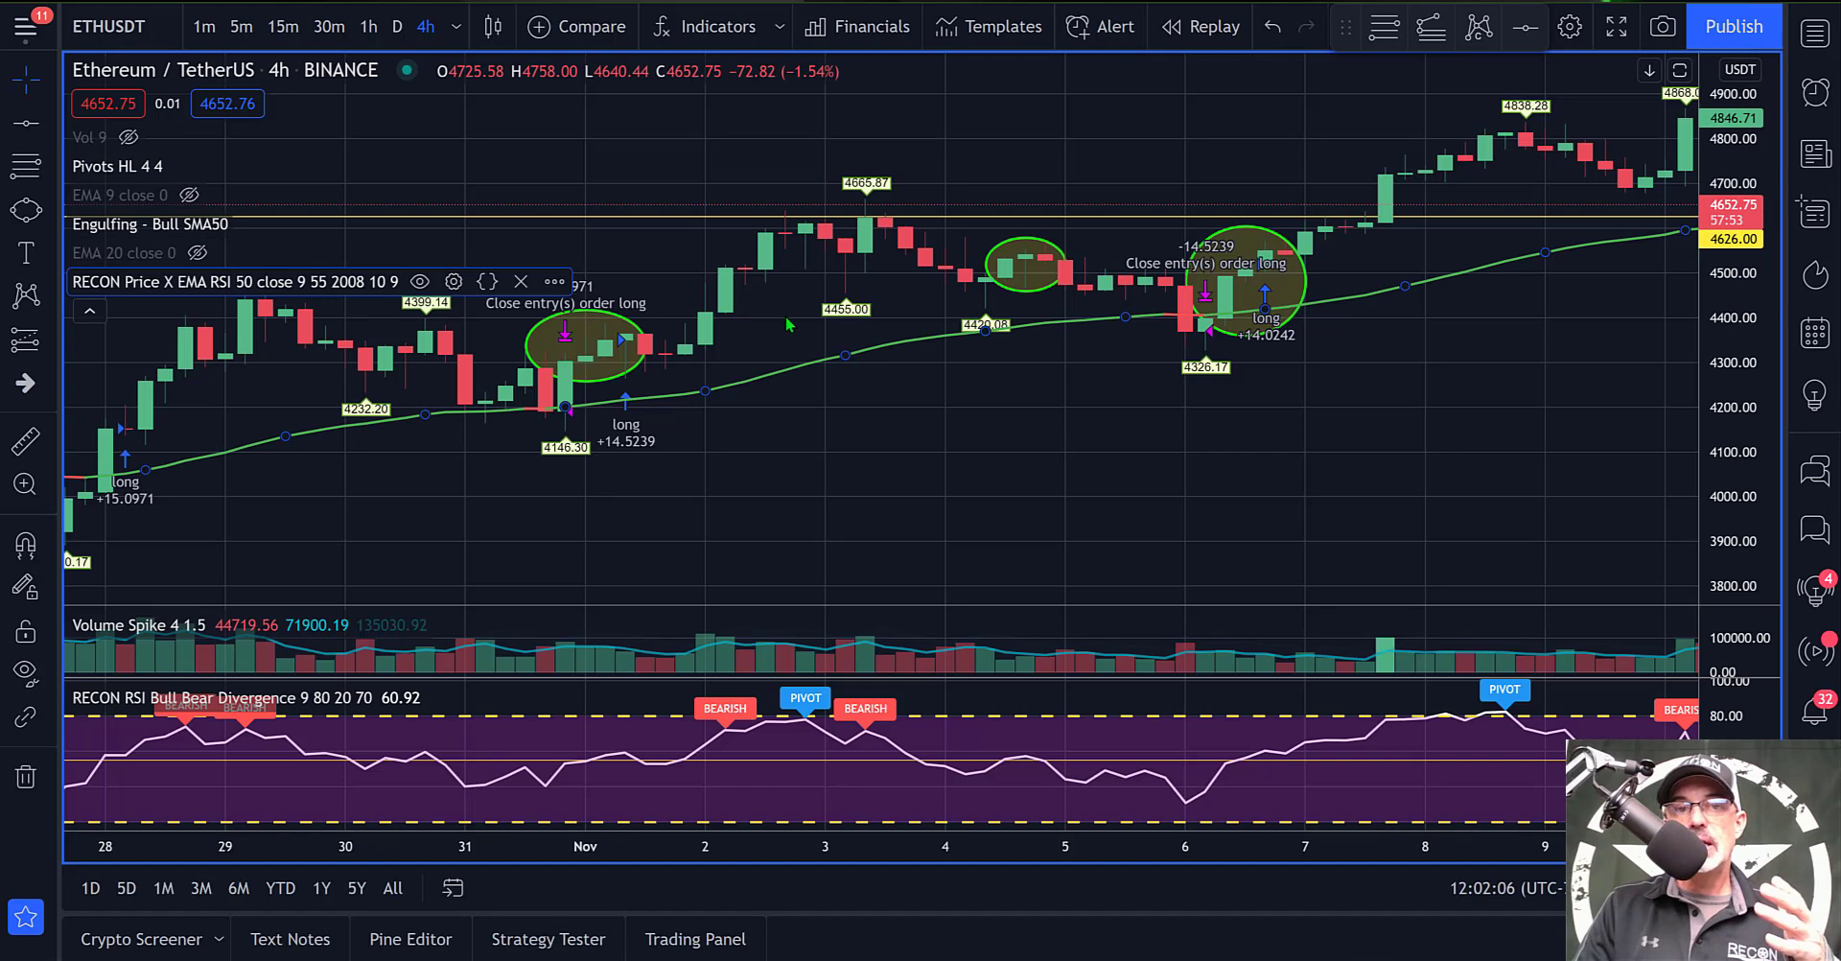
Search indicators for 'COINRULE' and add Maximized Scalping On Trend to the chart.
click(718, 27)
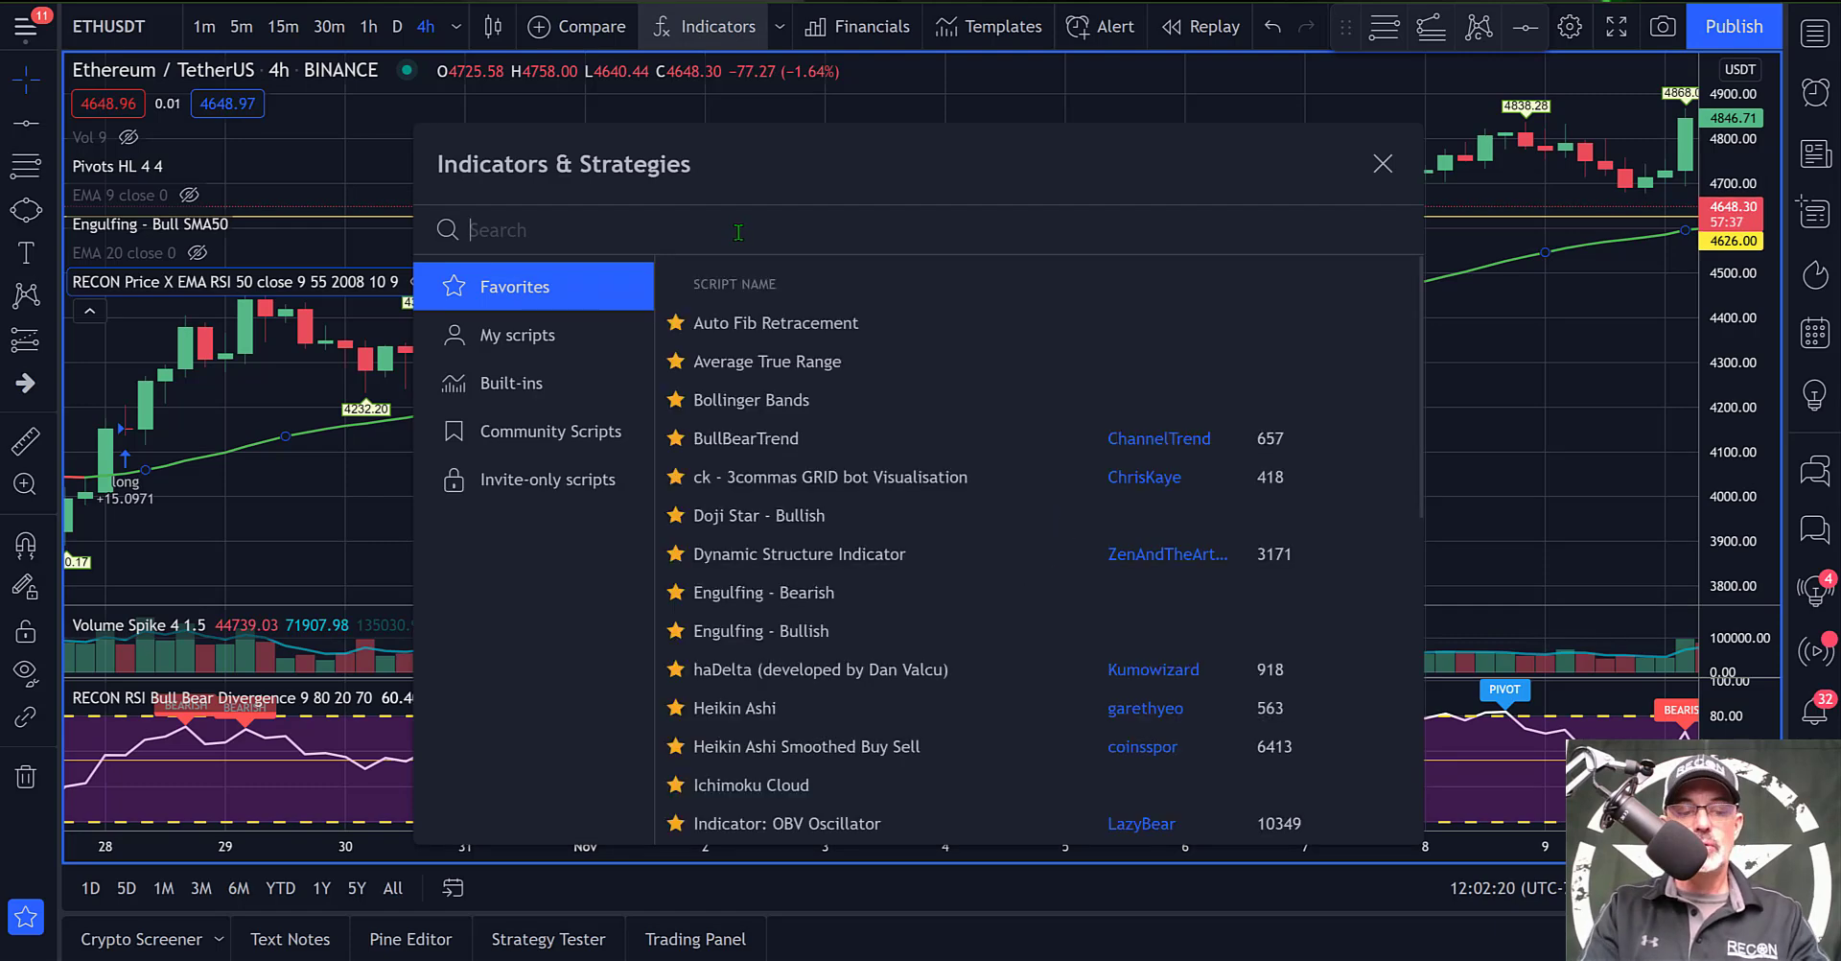
text(COINRU)
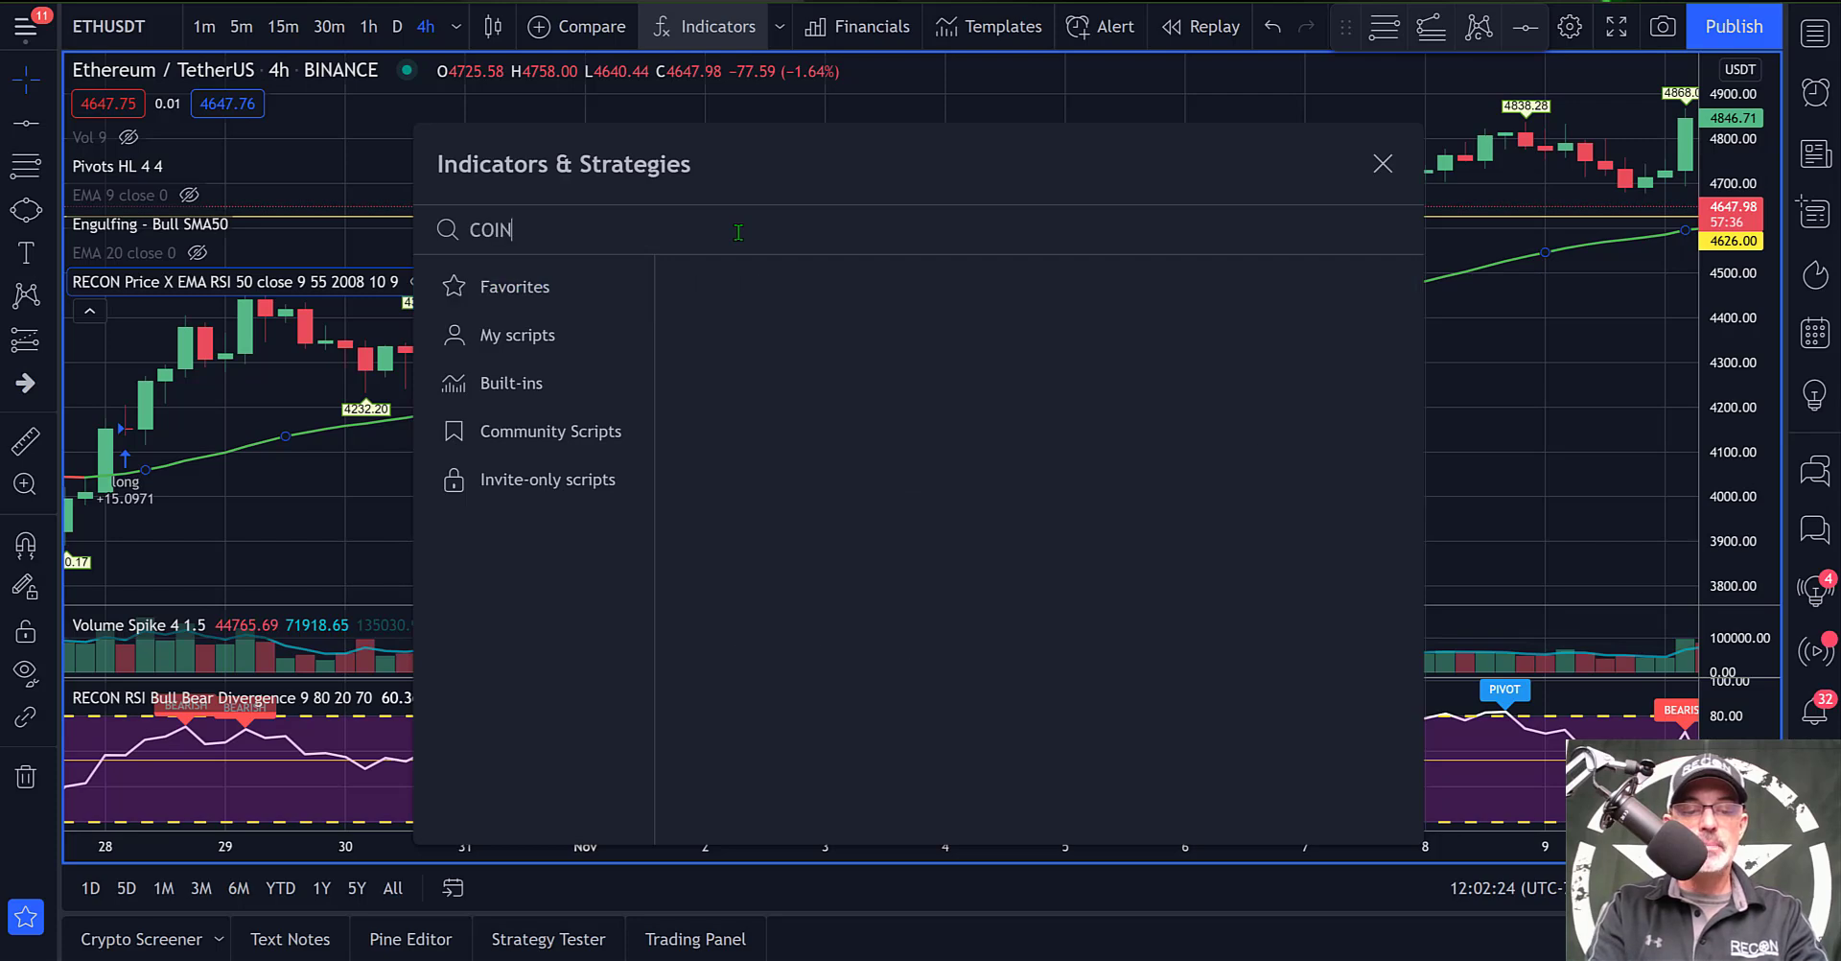
text(LE)
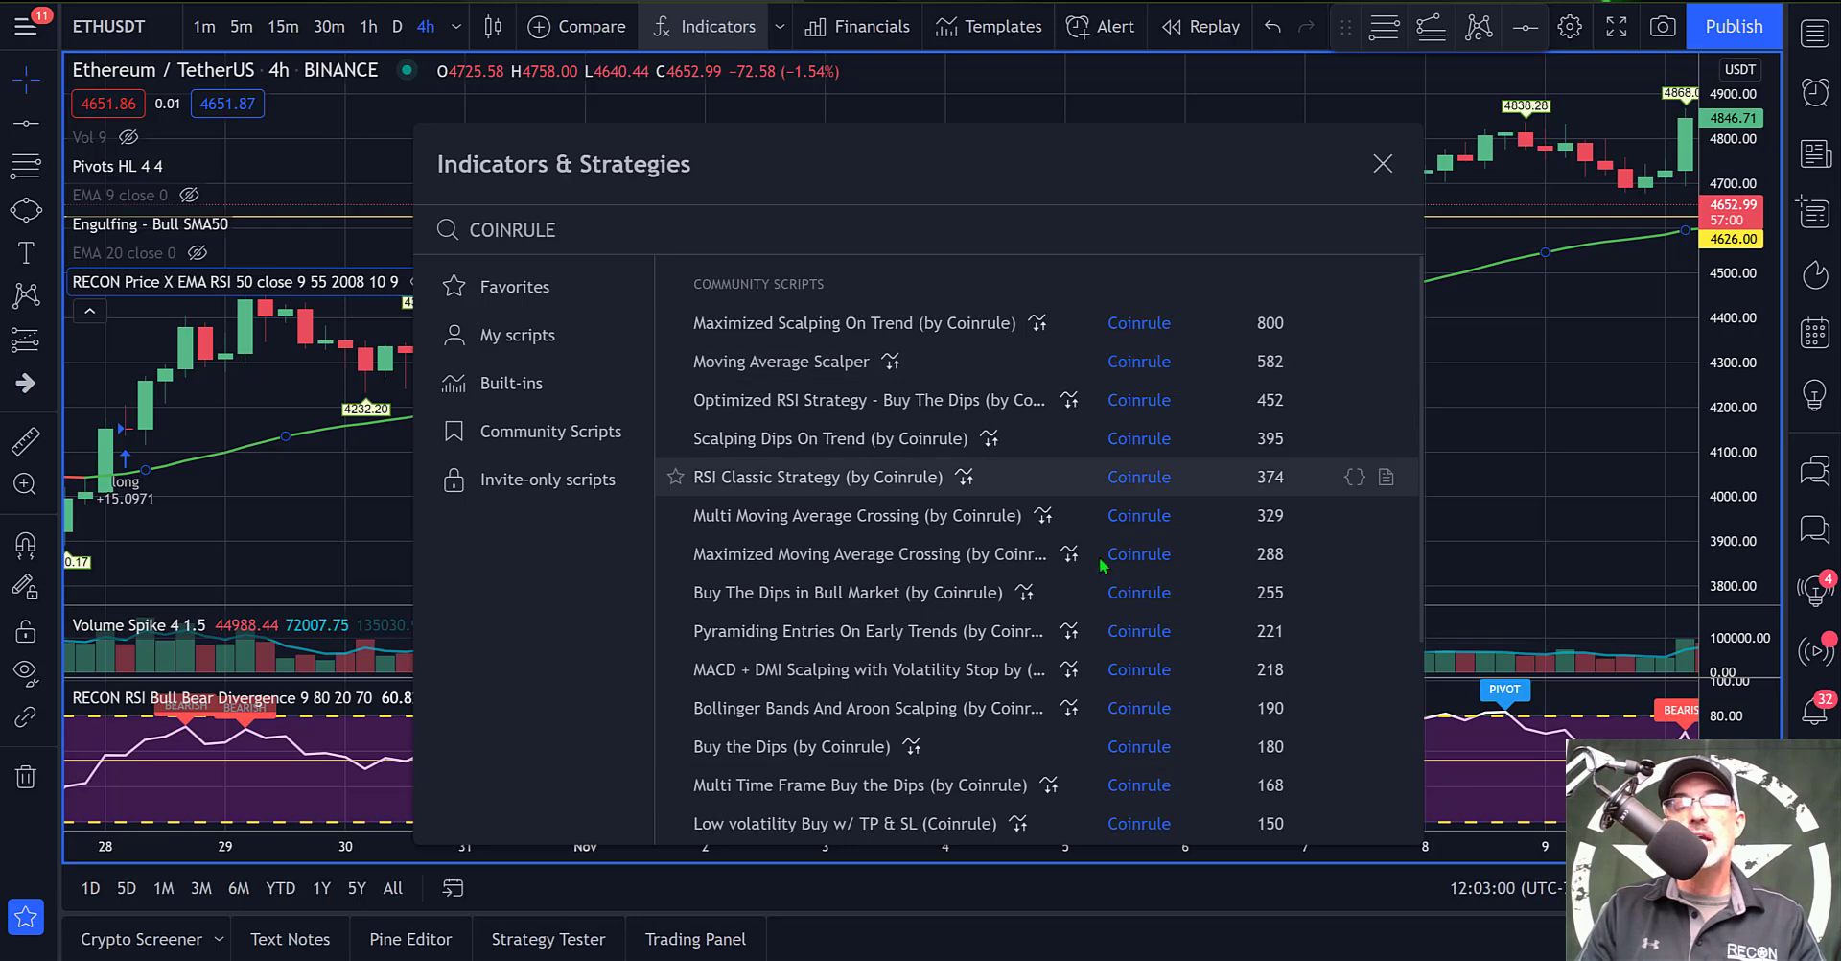
click(950, 325)
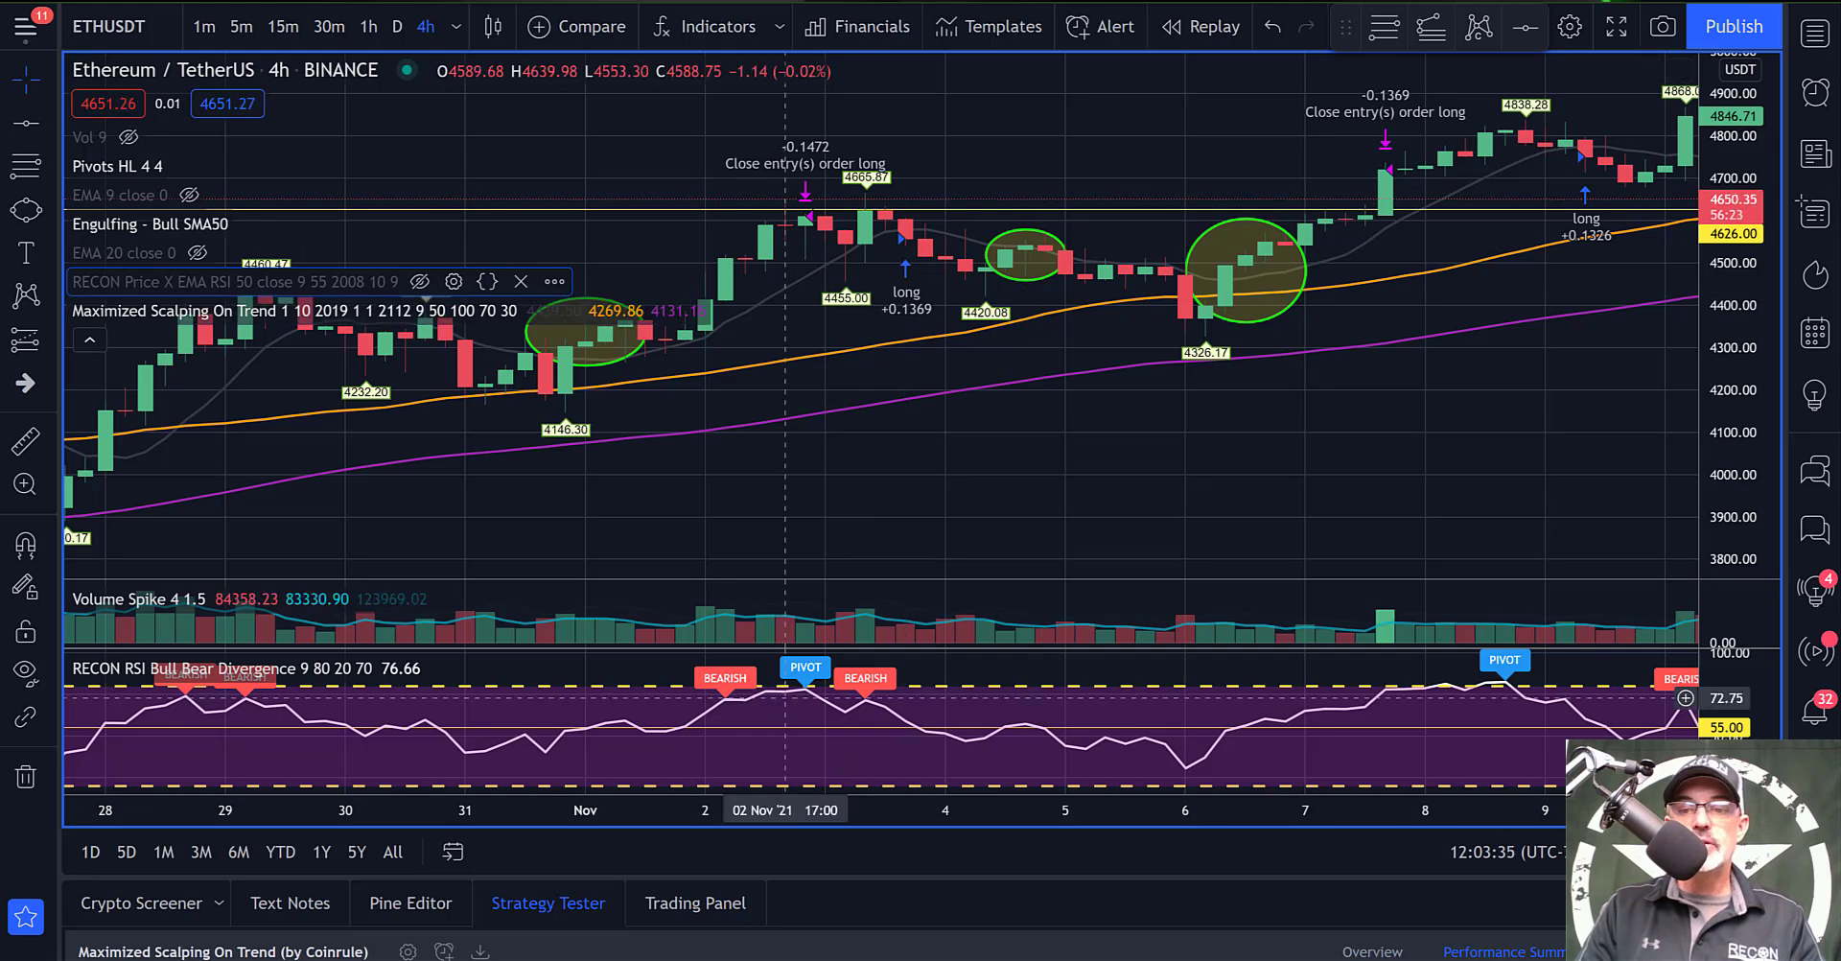
Maximize the Strategy Tester and scroll through the Maximized Scalping On Trend results.
click(1753, 902)
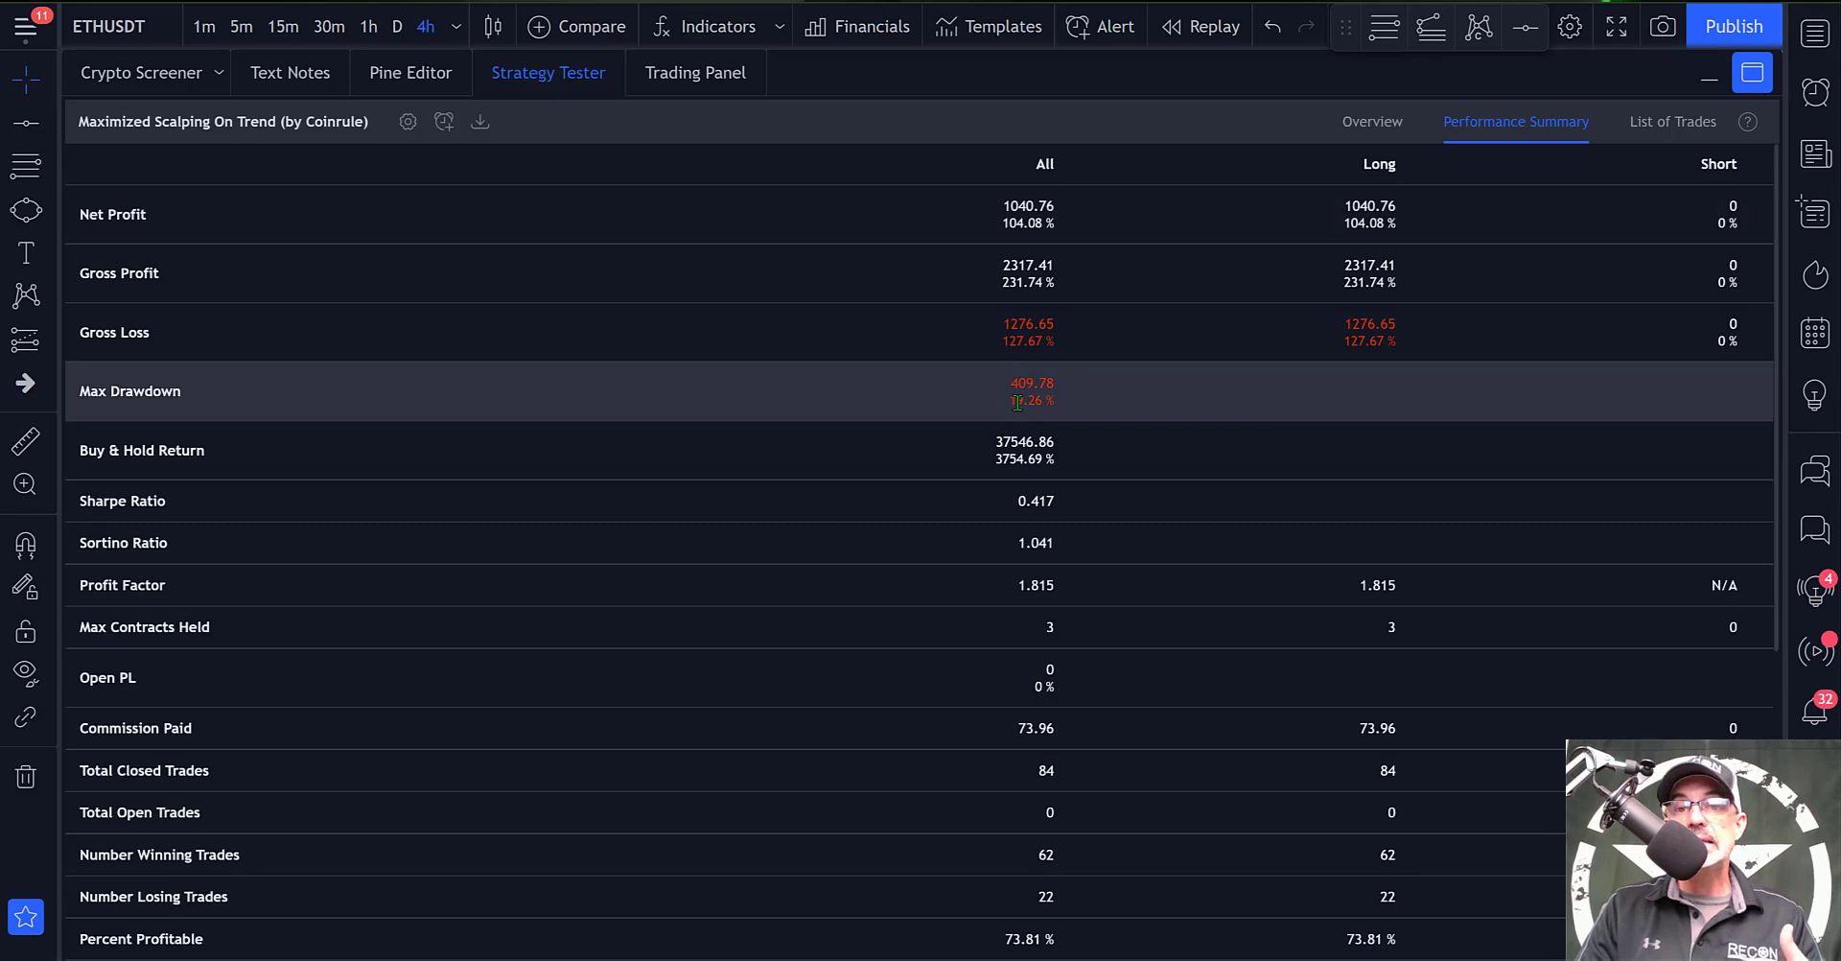
scroll(1036, 400, down, 3)
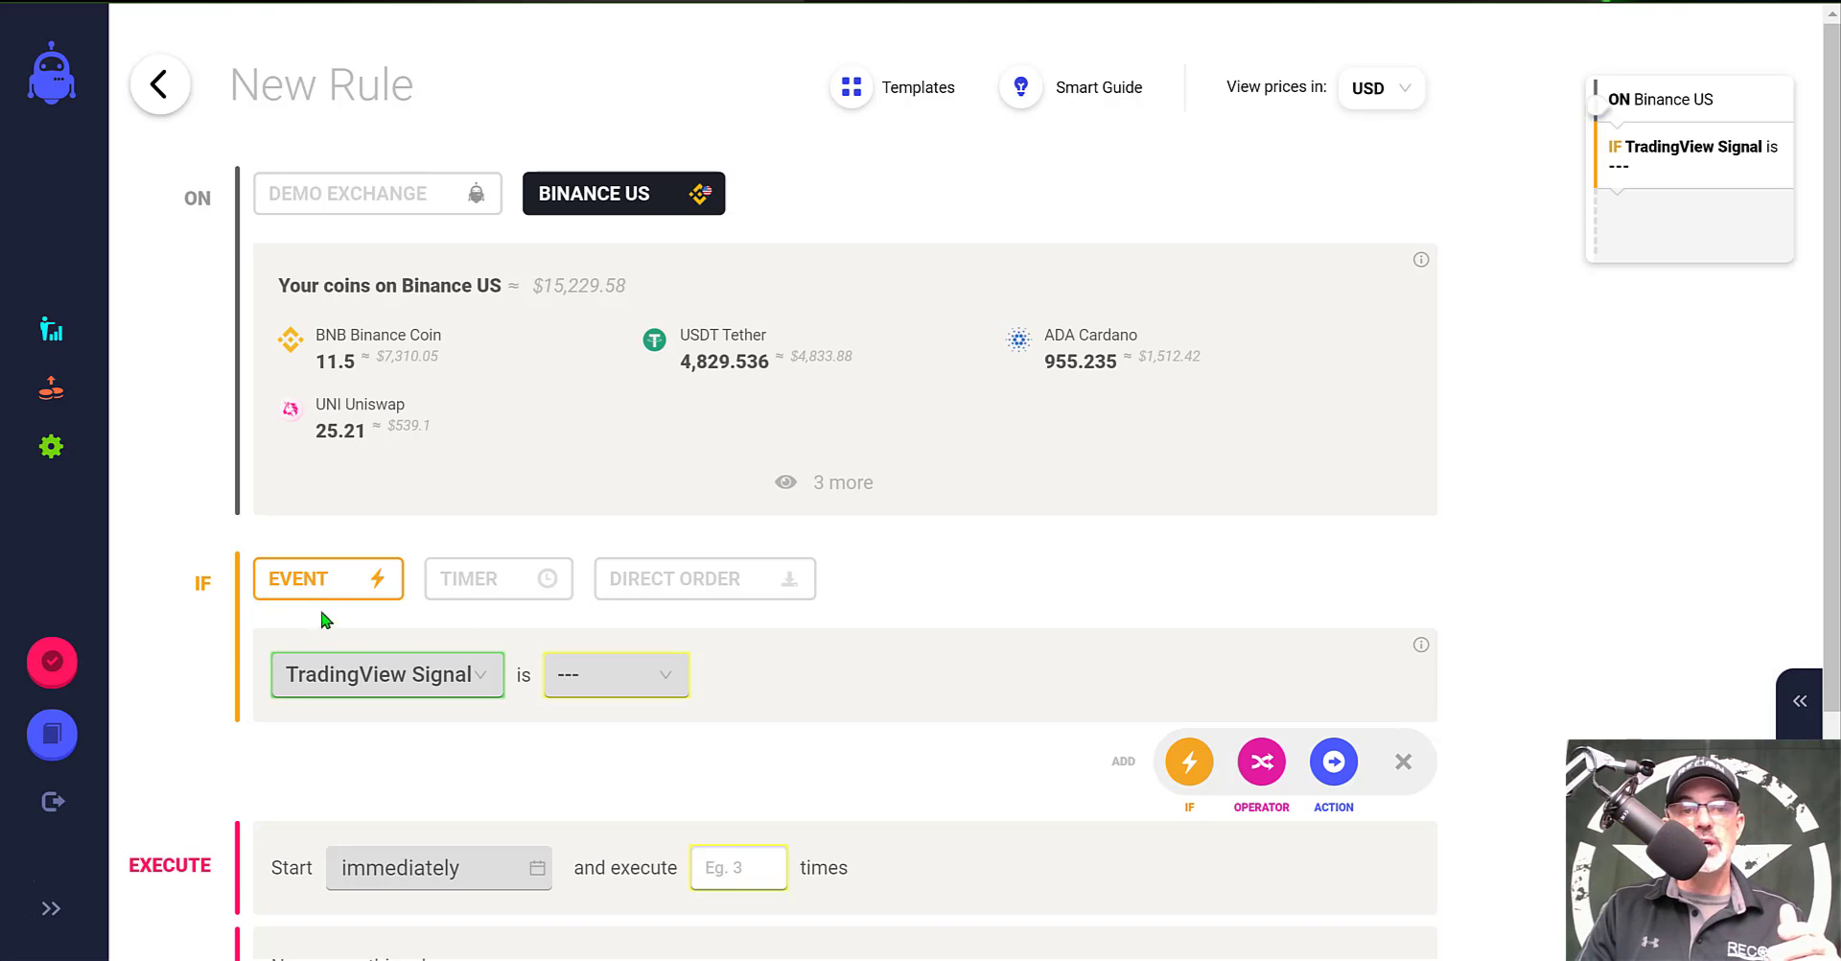
Trigger the rule on a Buy signal and add an action spending 500 USD.
click(592, 683)
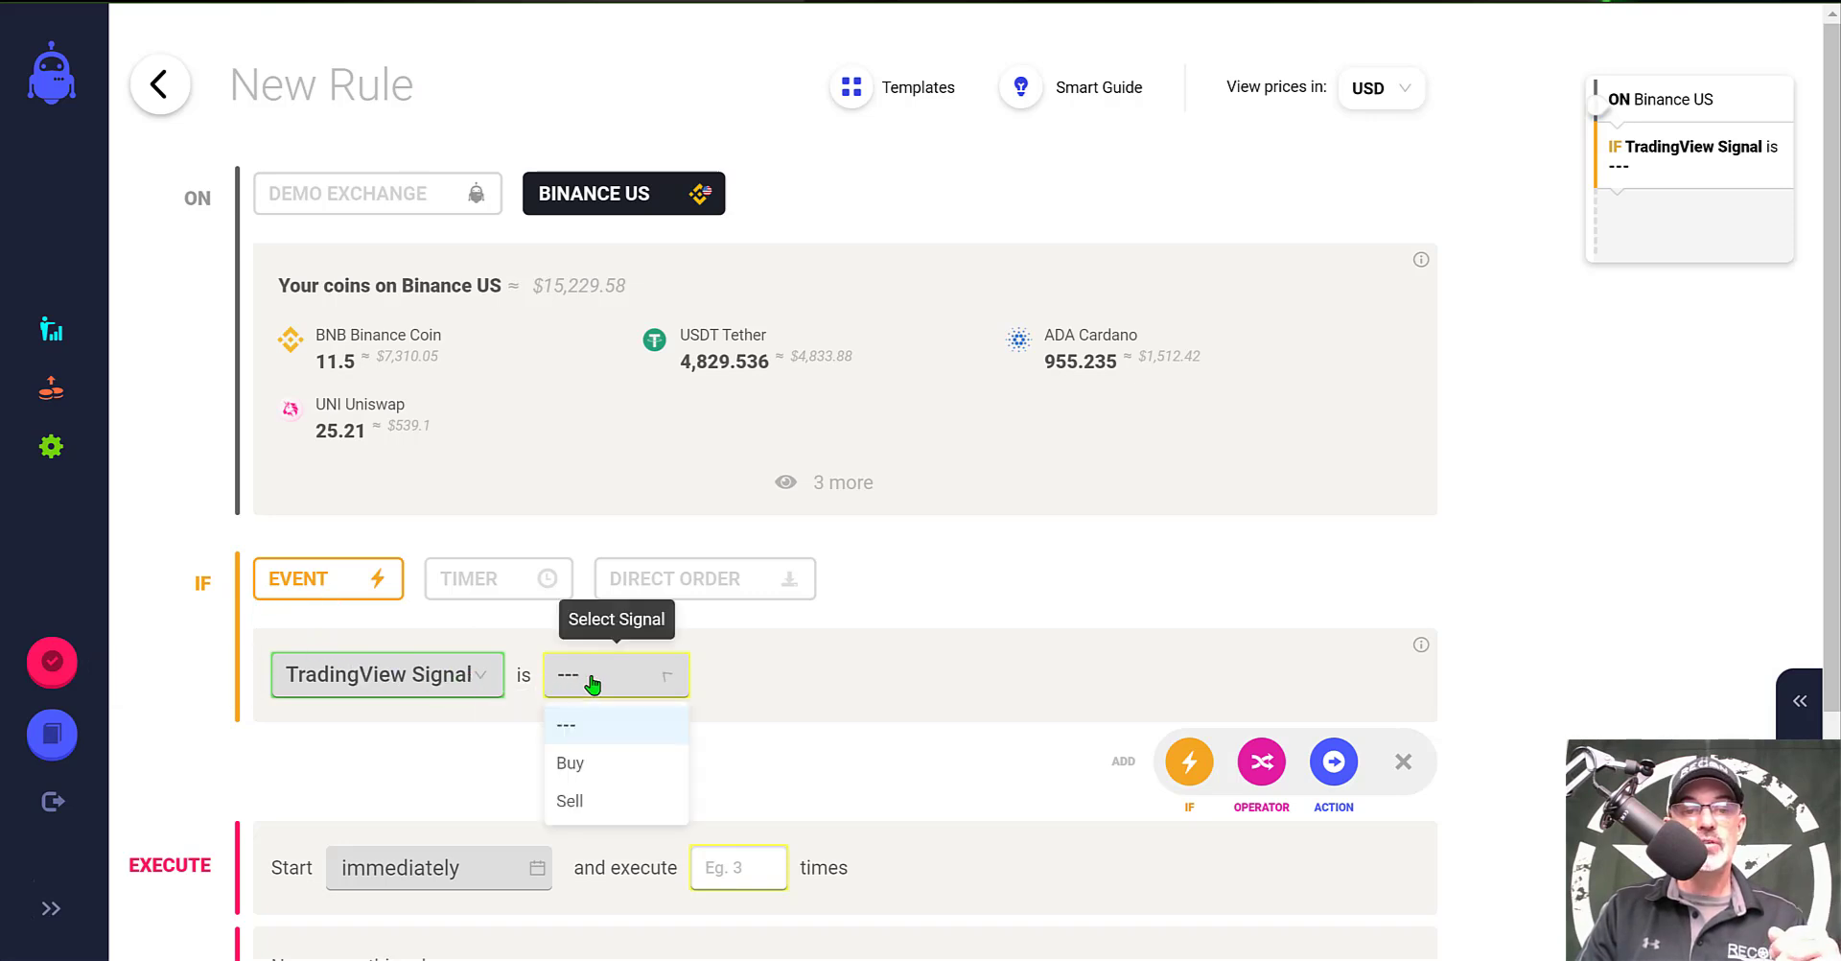
click(573, 765)
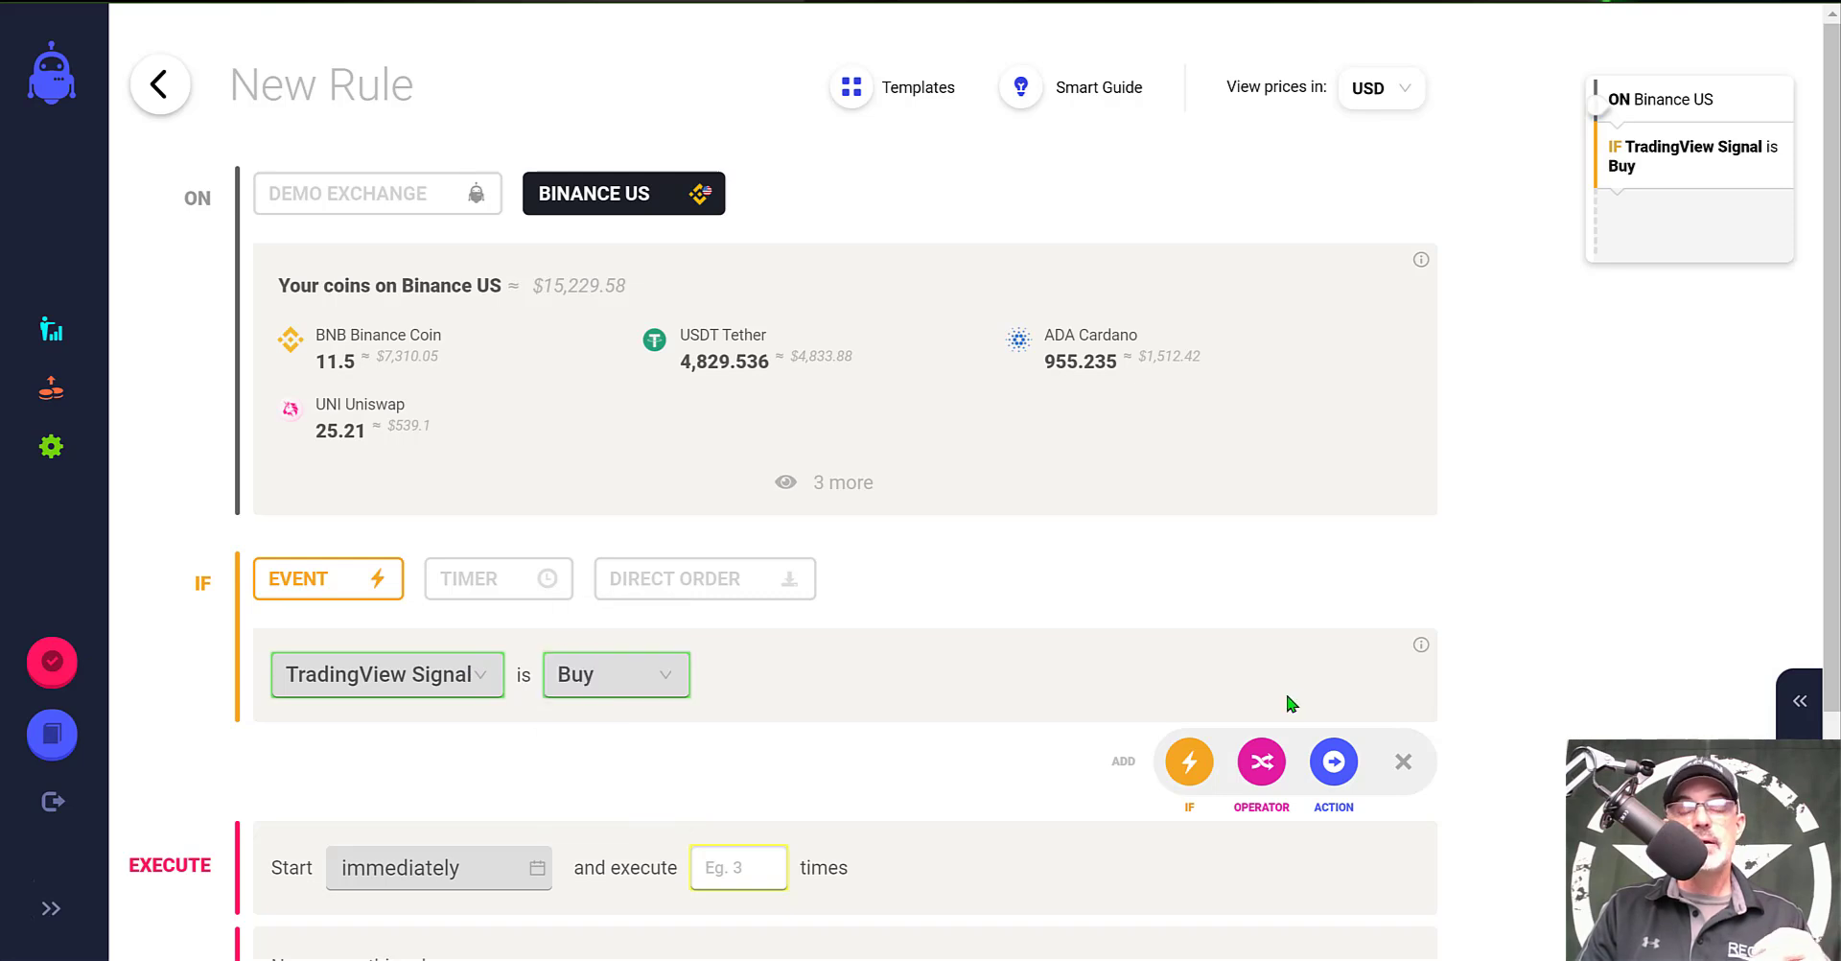
click(1334, 763)
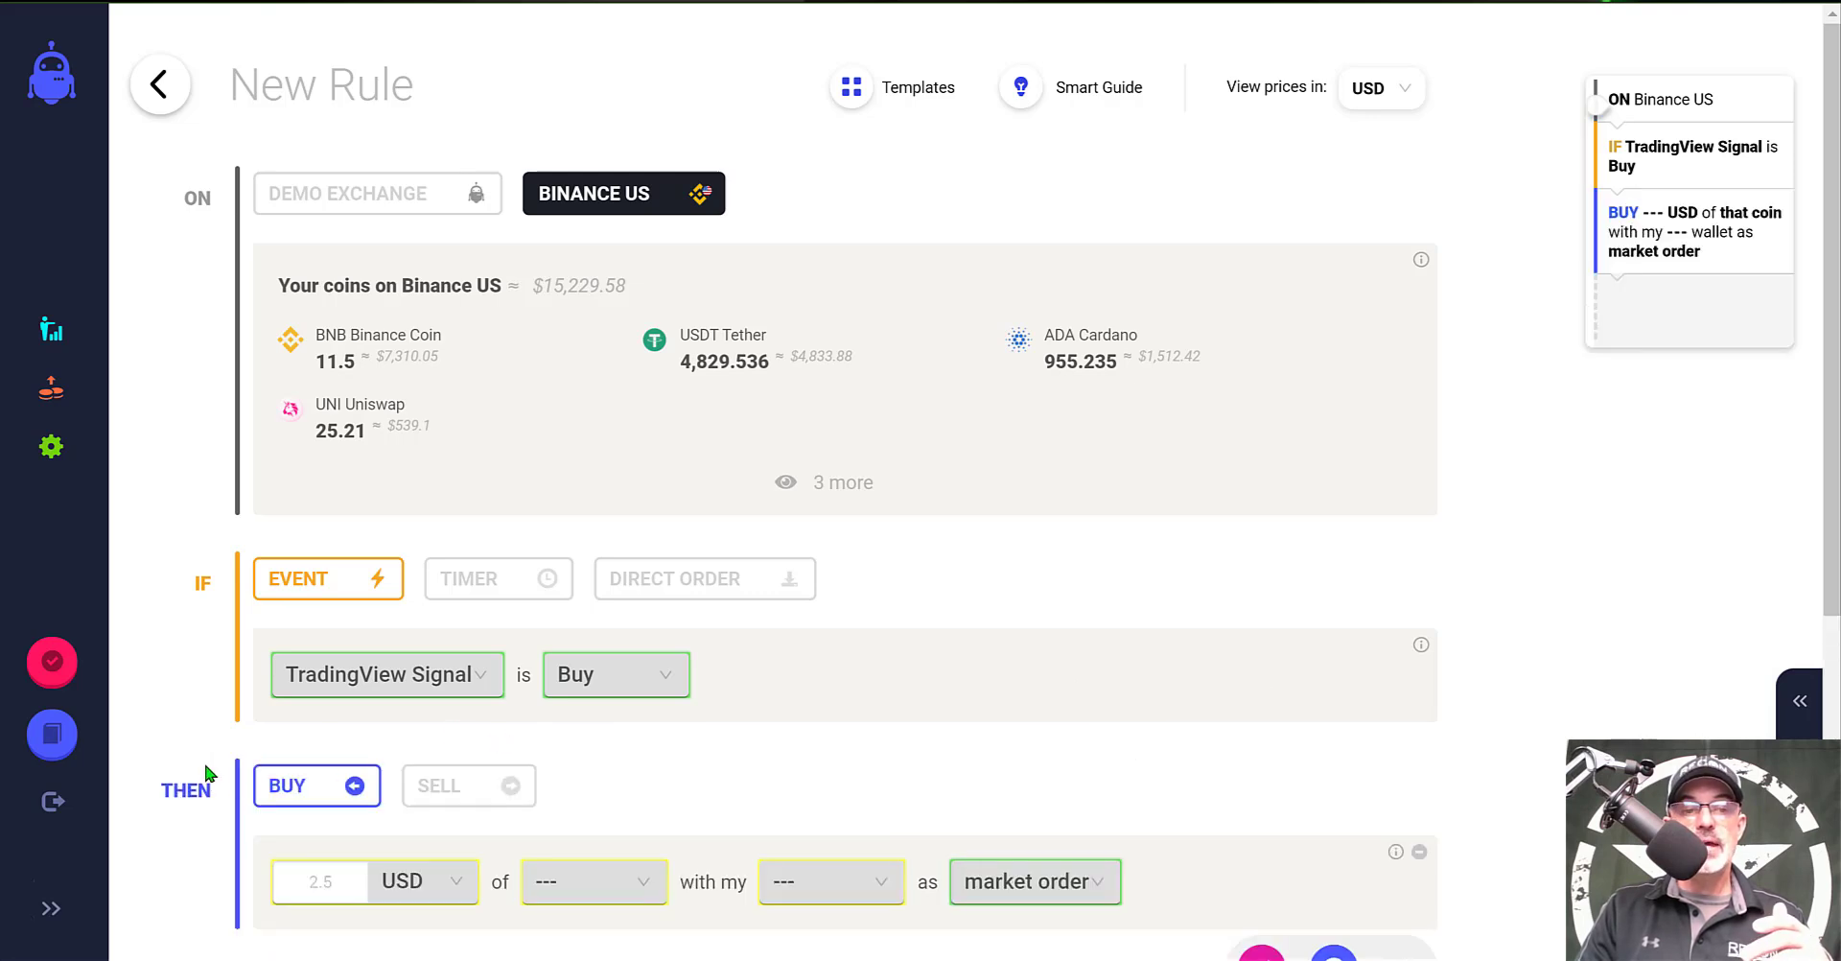
click(327, 879)
text(500)
Make the action buy ETH Ethereum from the USDT wallet as a market order.
scroll(328, 879, down, 2)
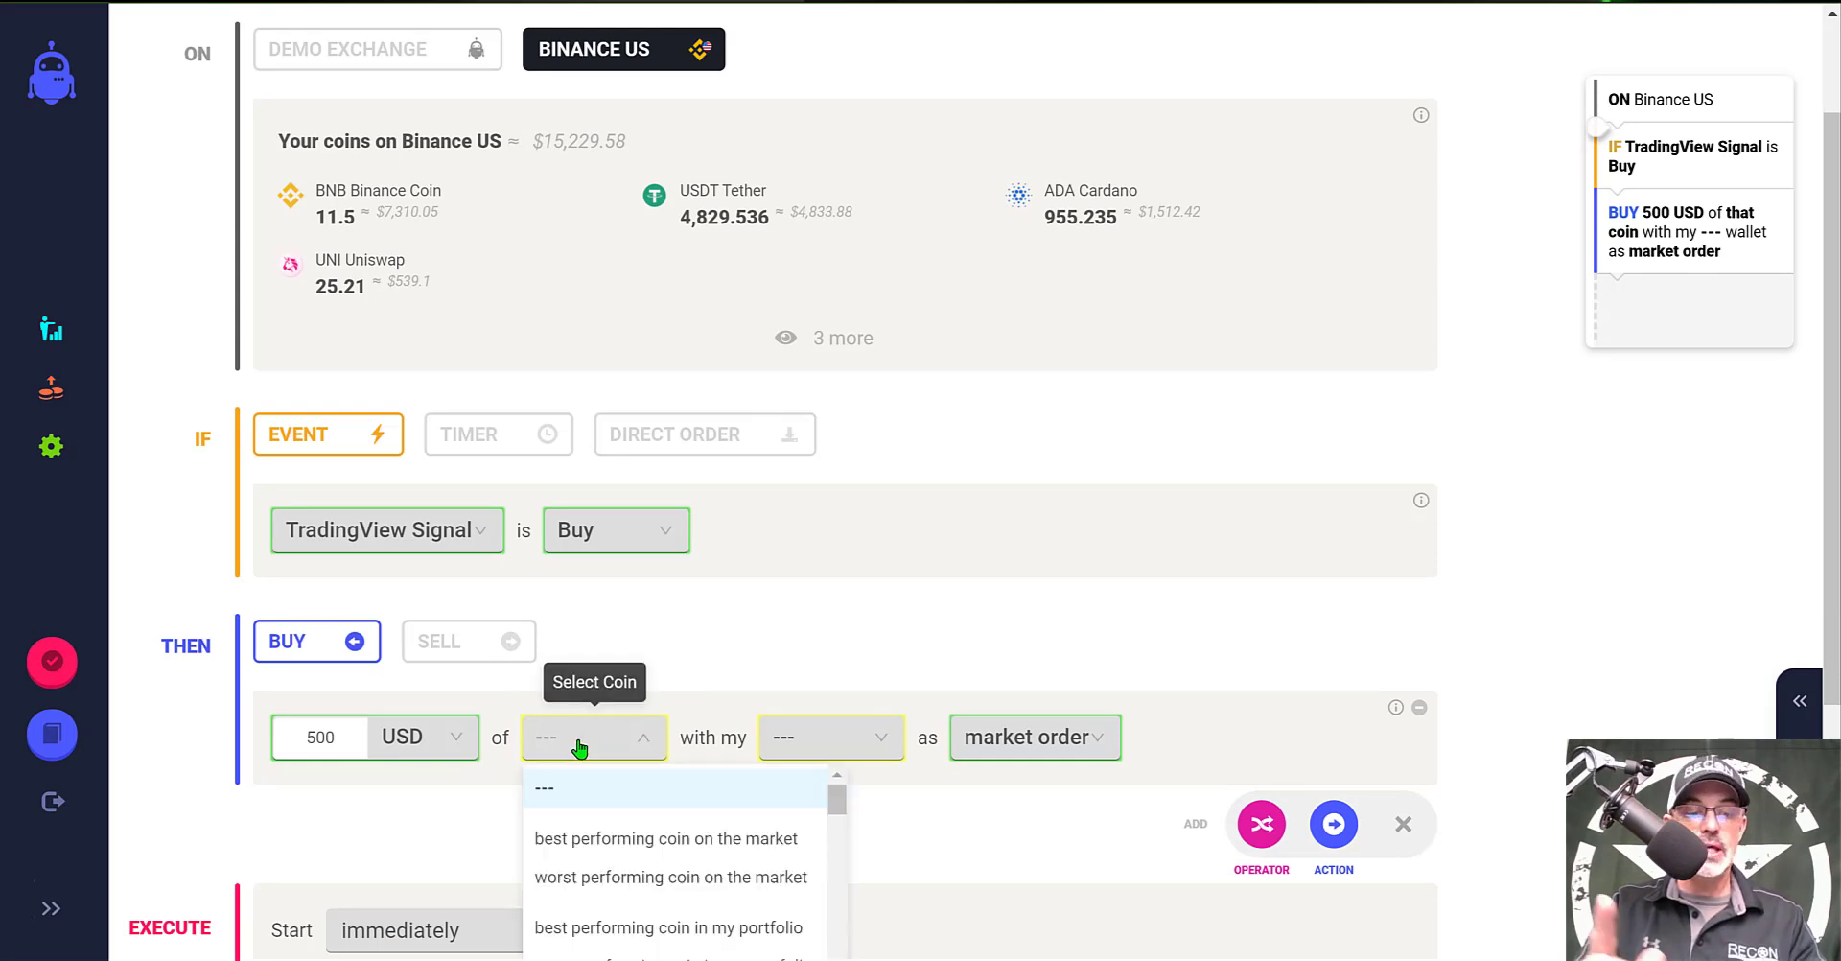
click(579, 747)
text(ETH)
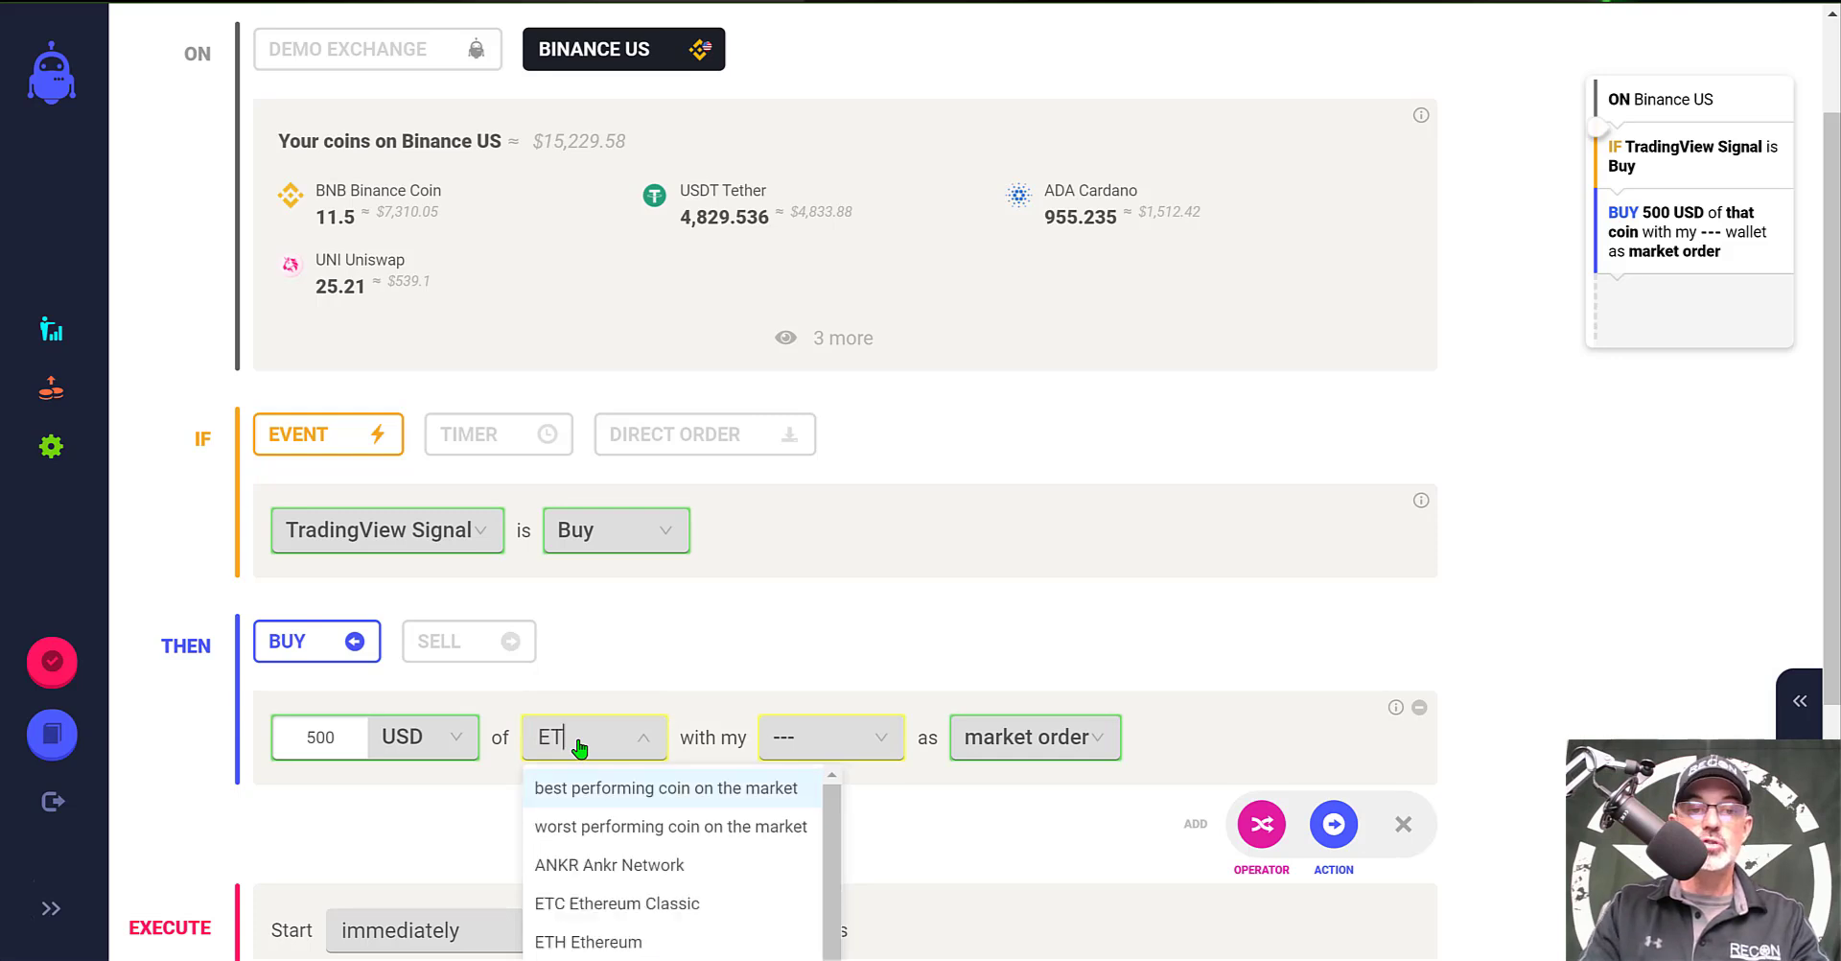
key(Return)
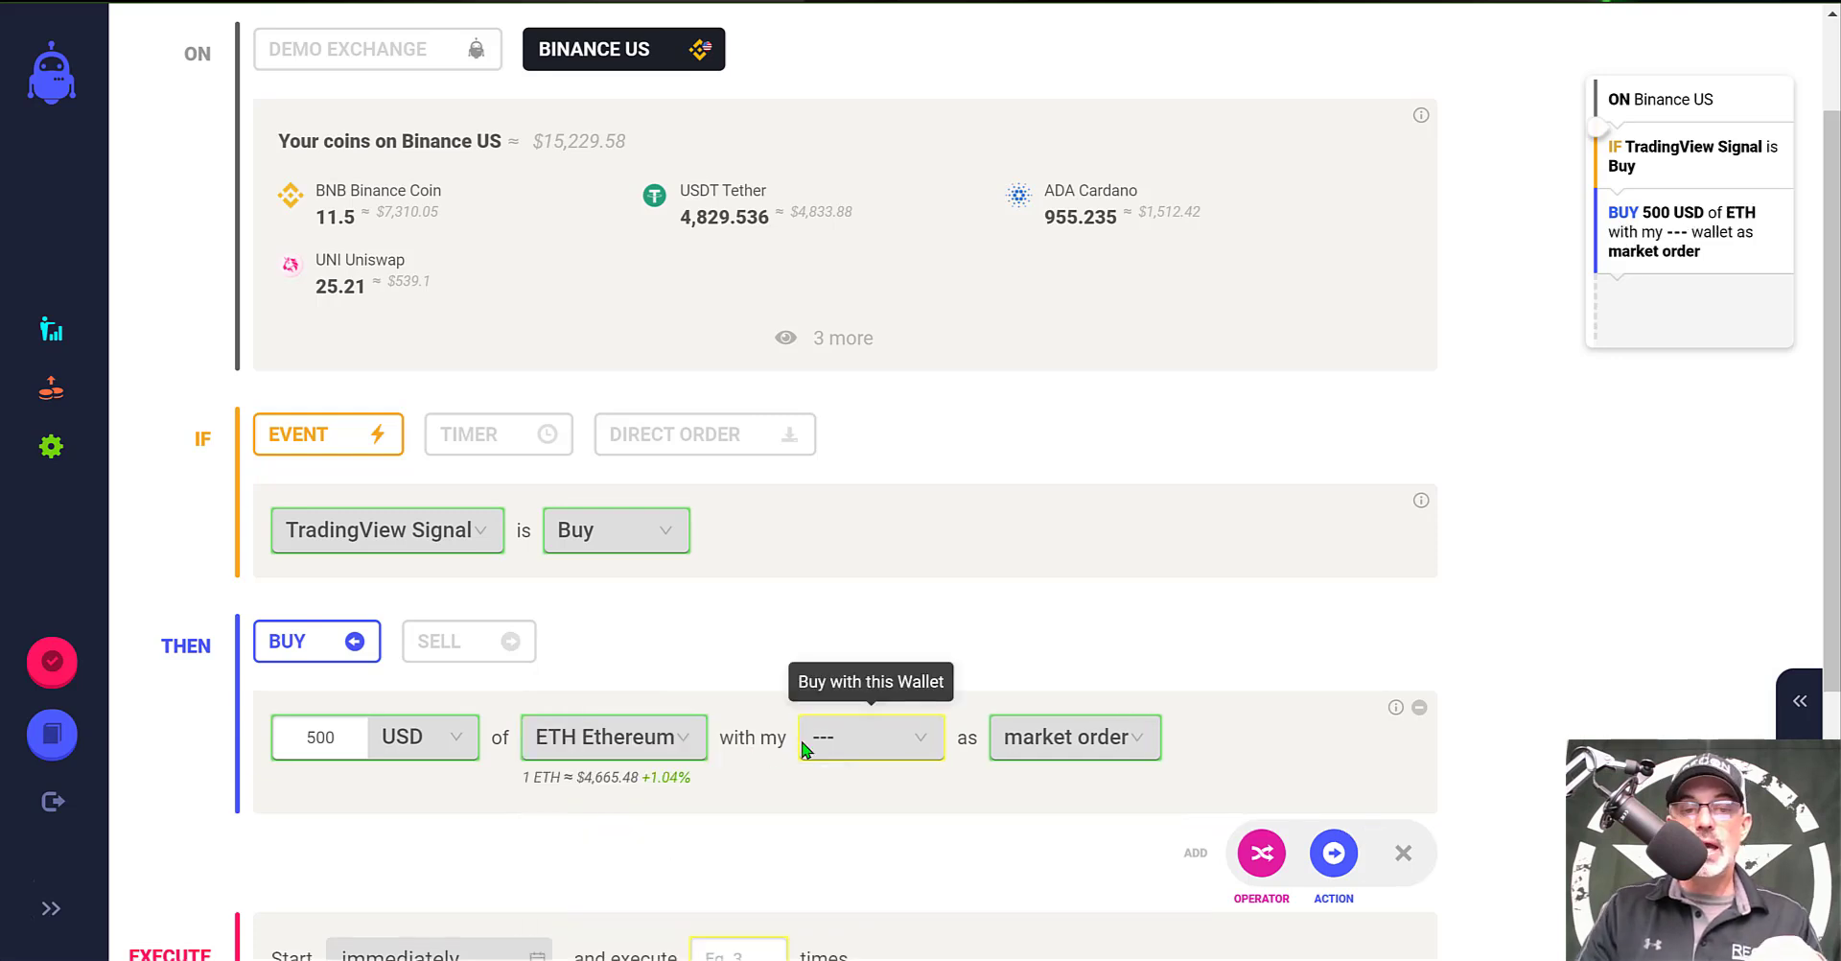
click(864, 747)
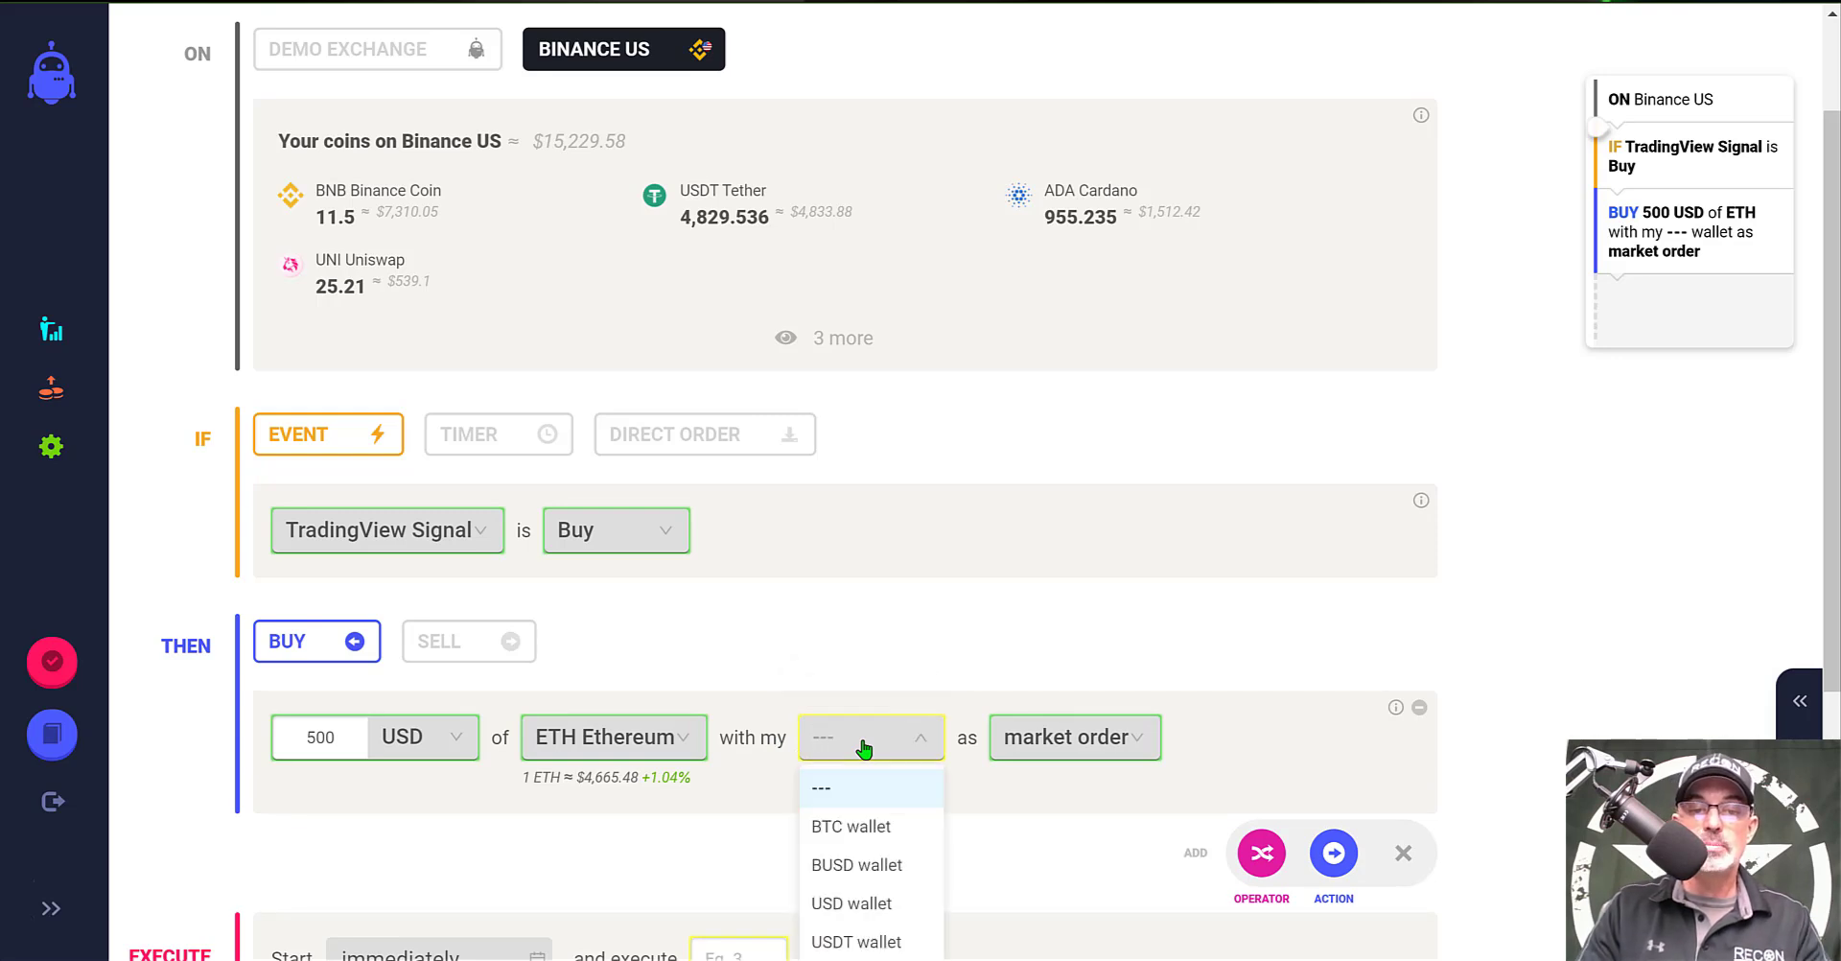
click(886, 943)
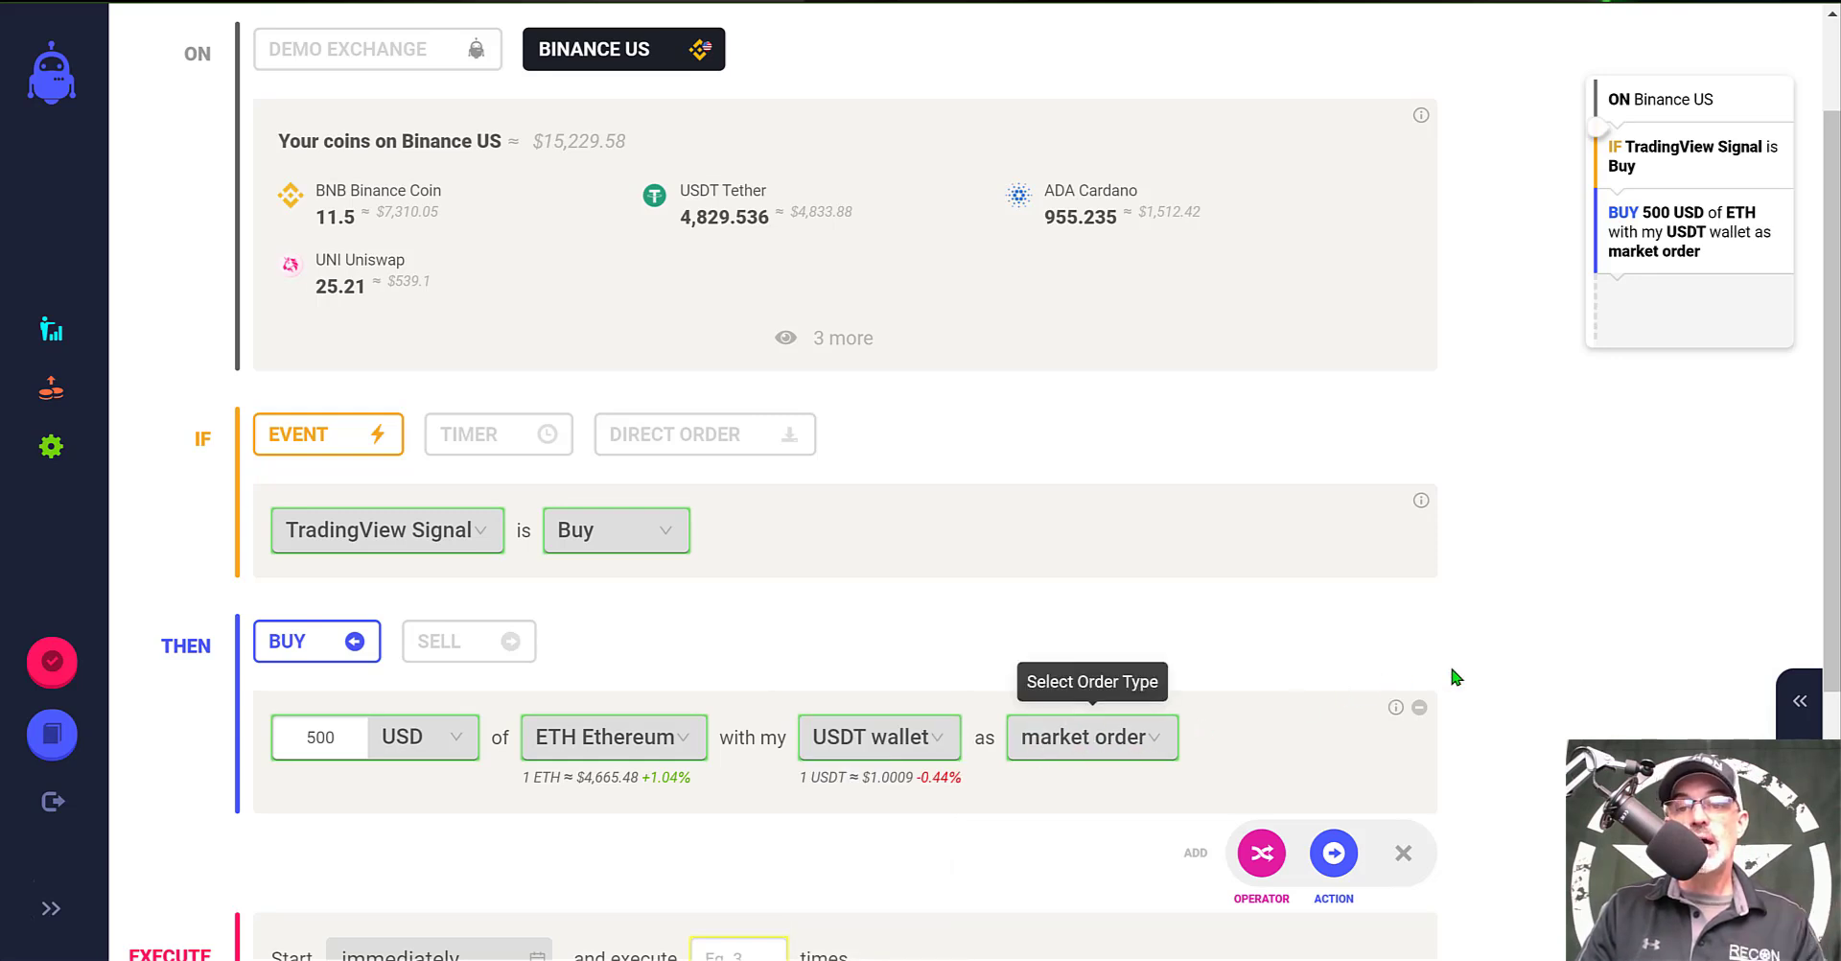
scroll(1456, 677, down, 4)
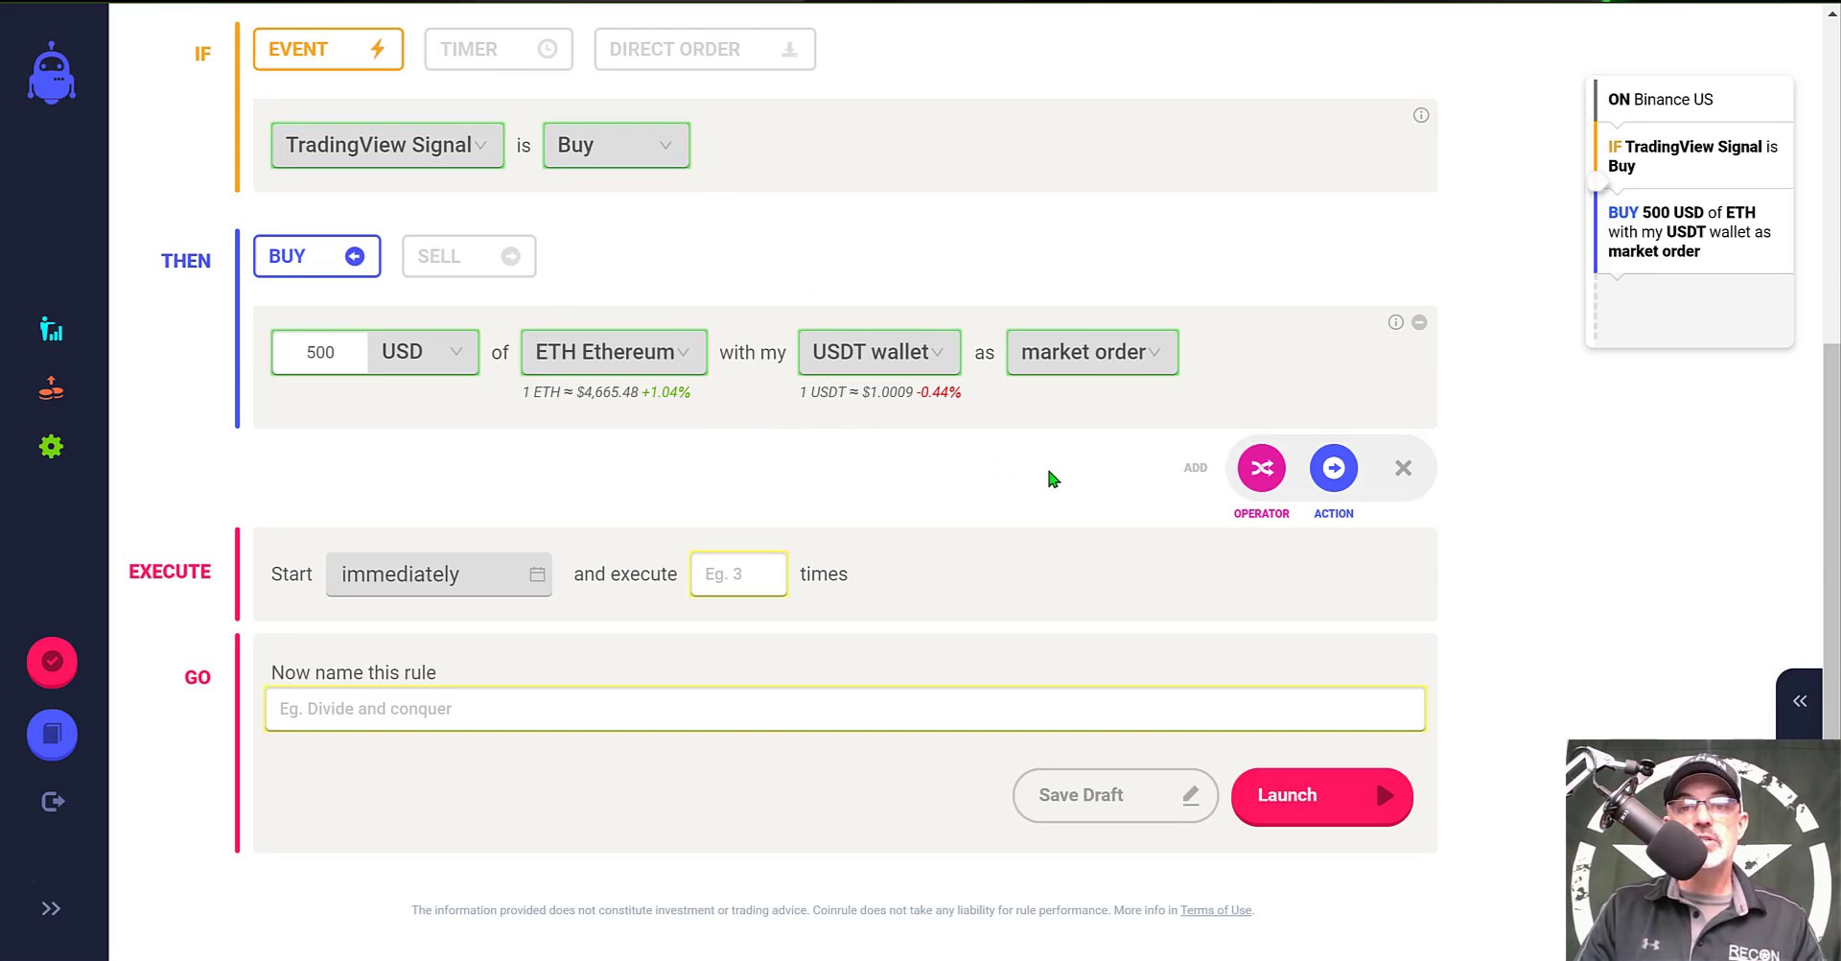
Add an AND THEN Sell signal that sells 100% of ETH into USDT.
click(1260, 468)
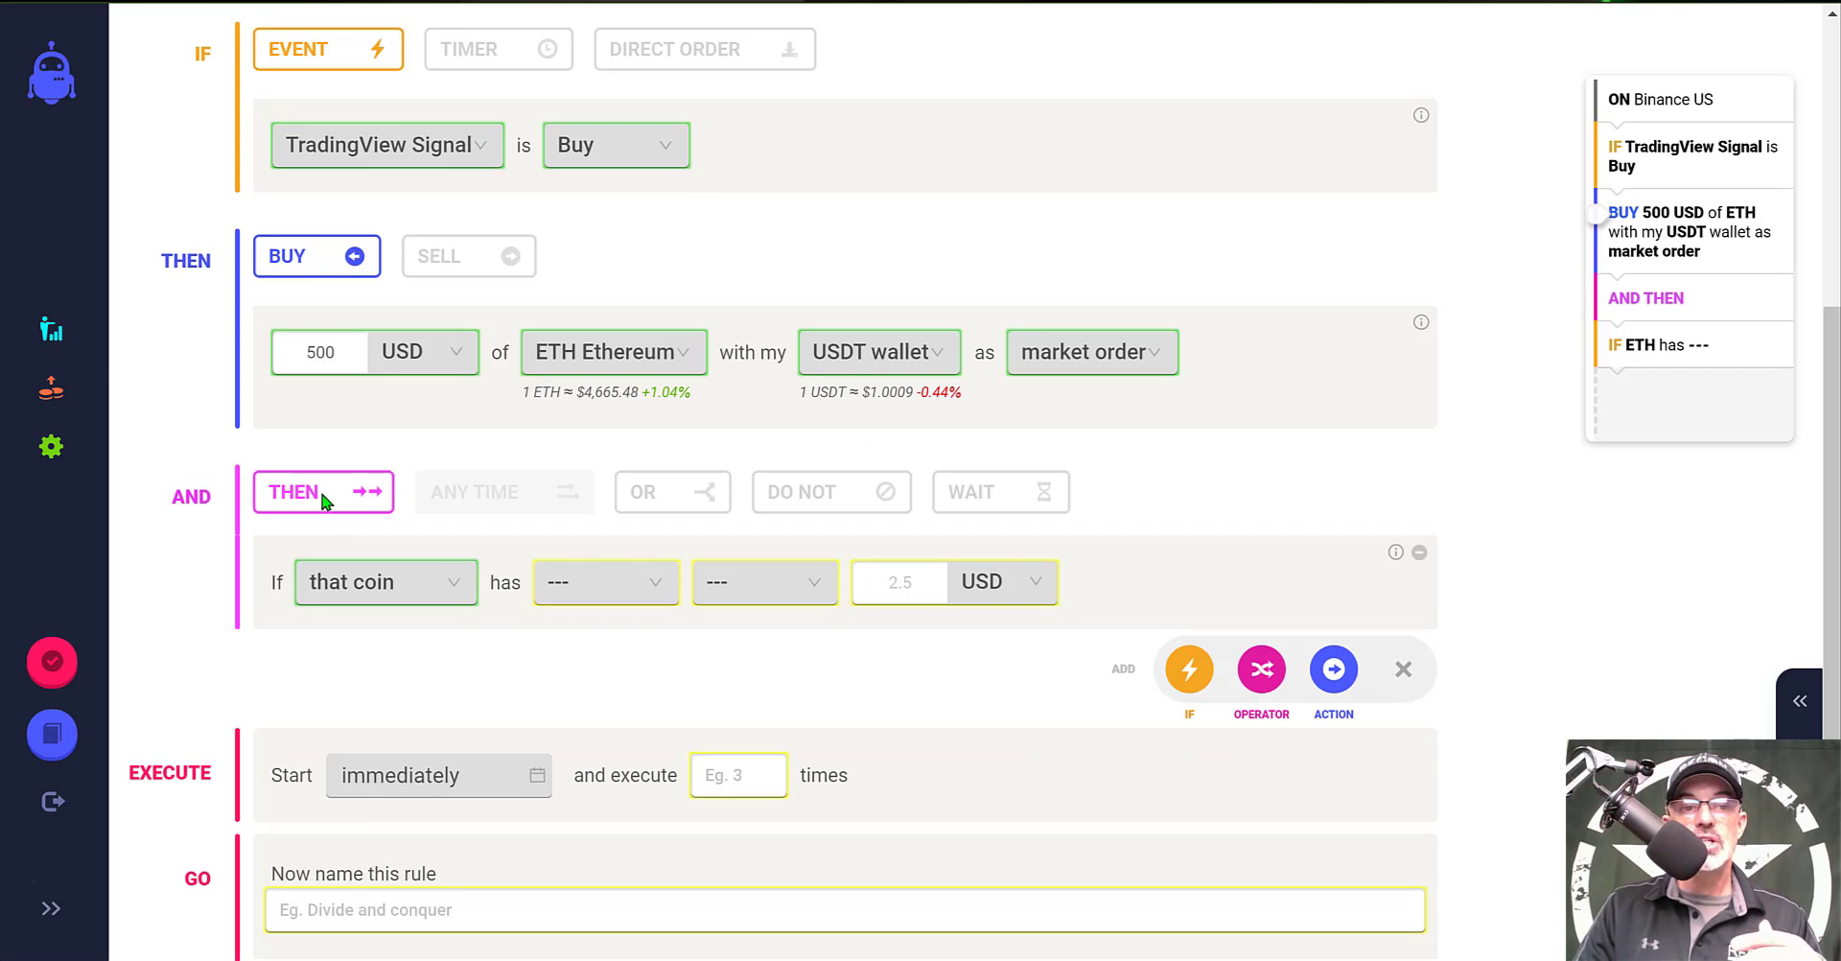
click(375, 582)
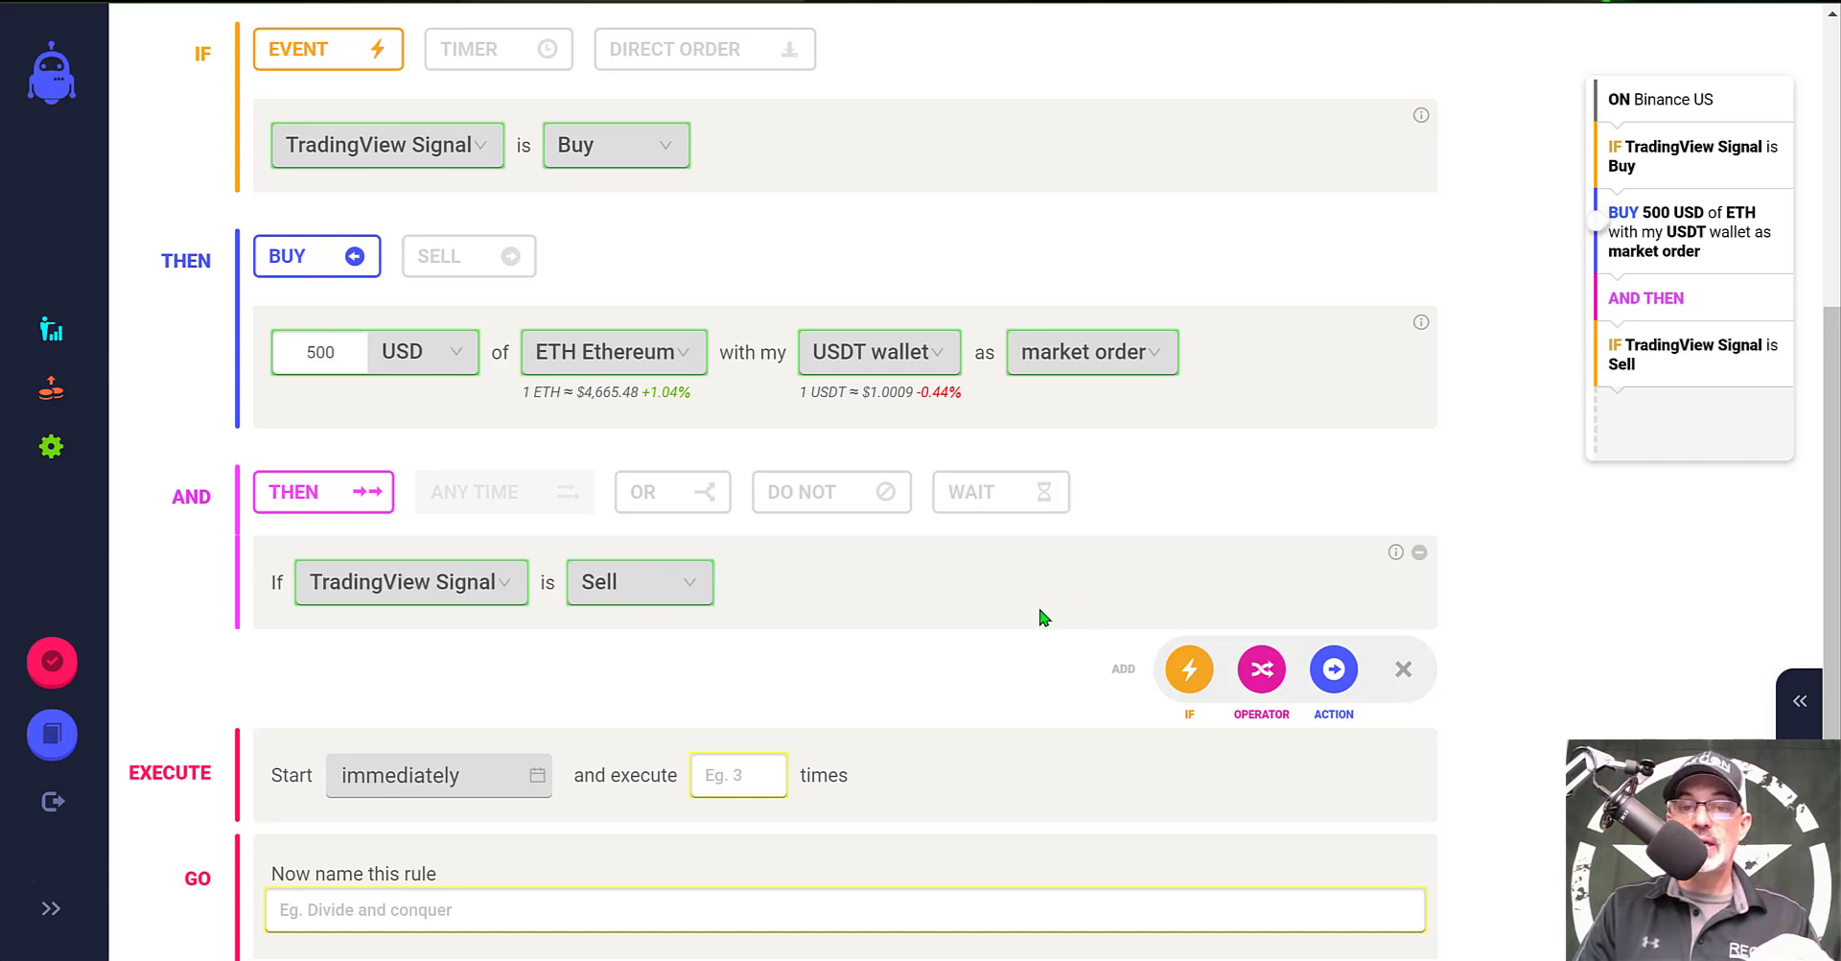
click(1335, 669)
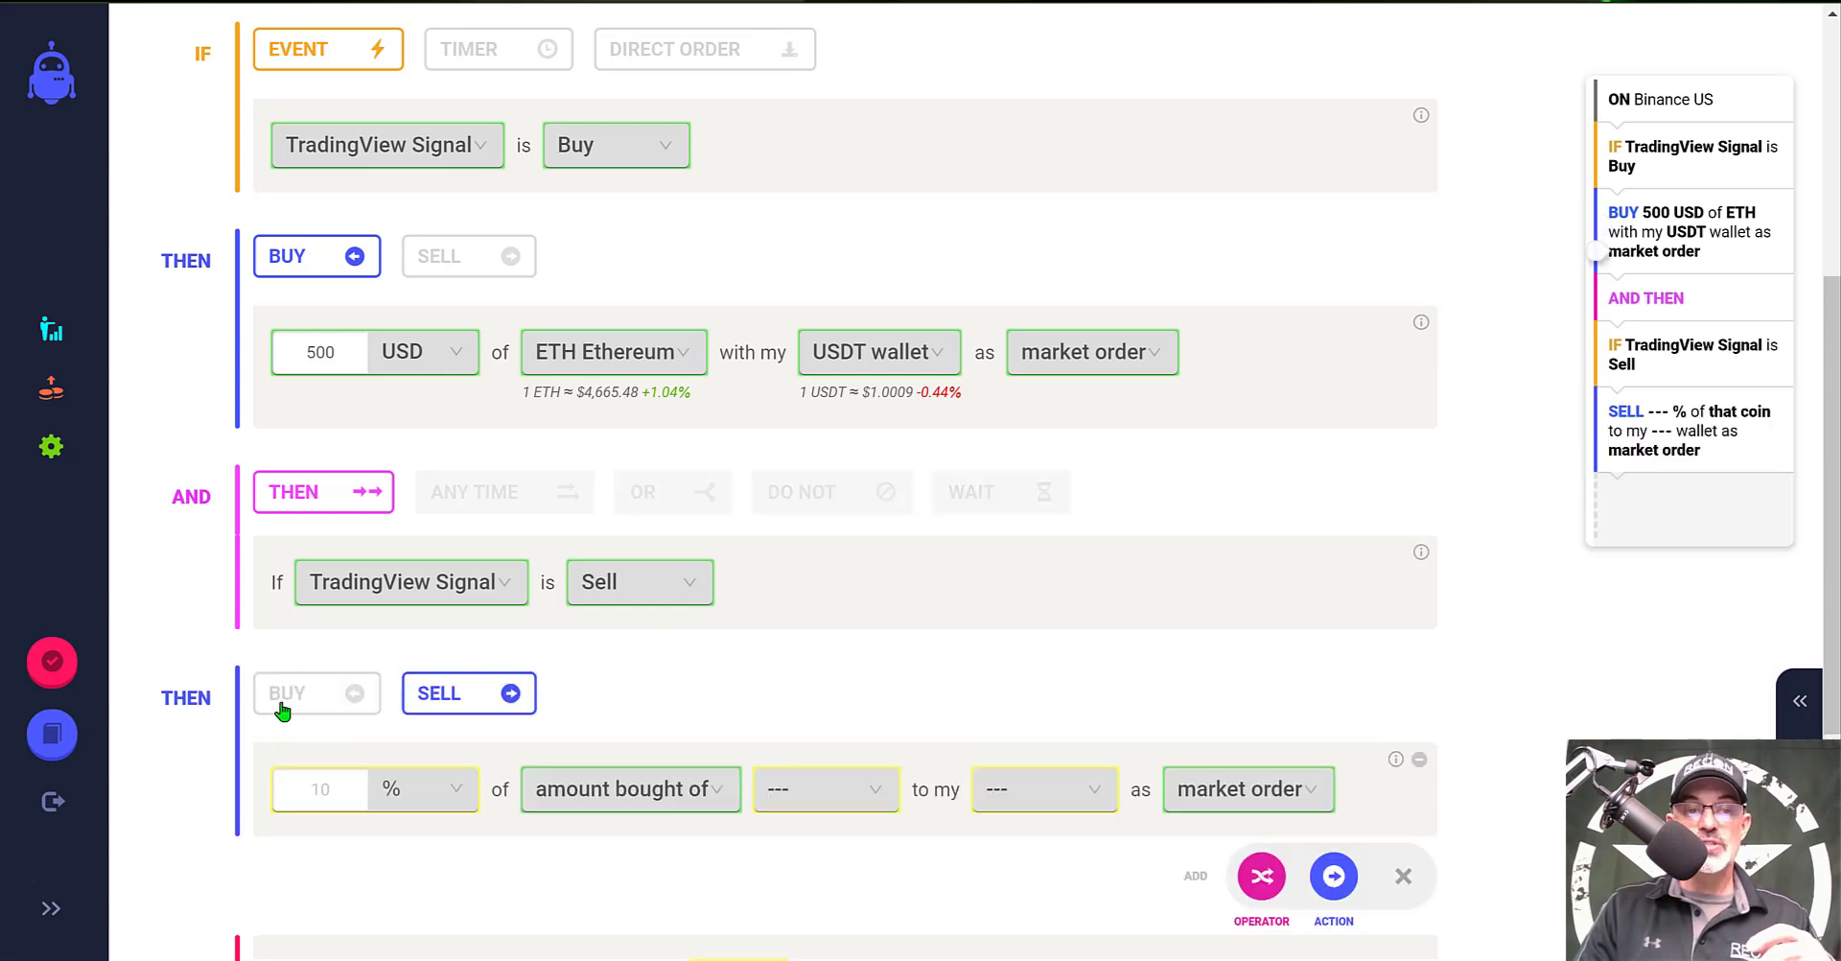
click(338, 788)
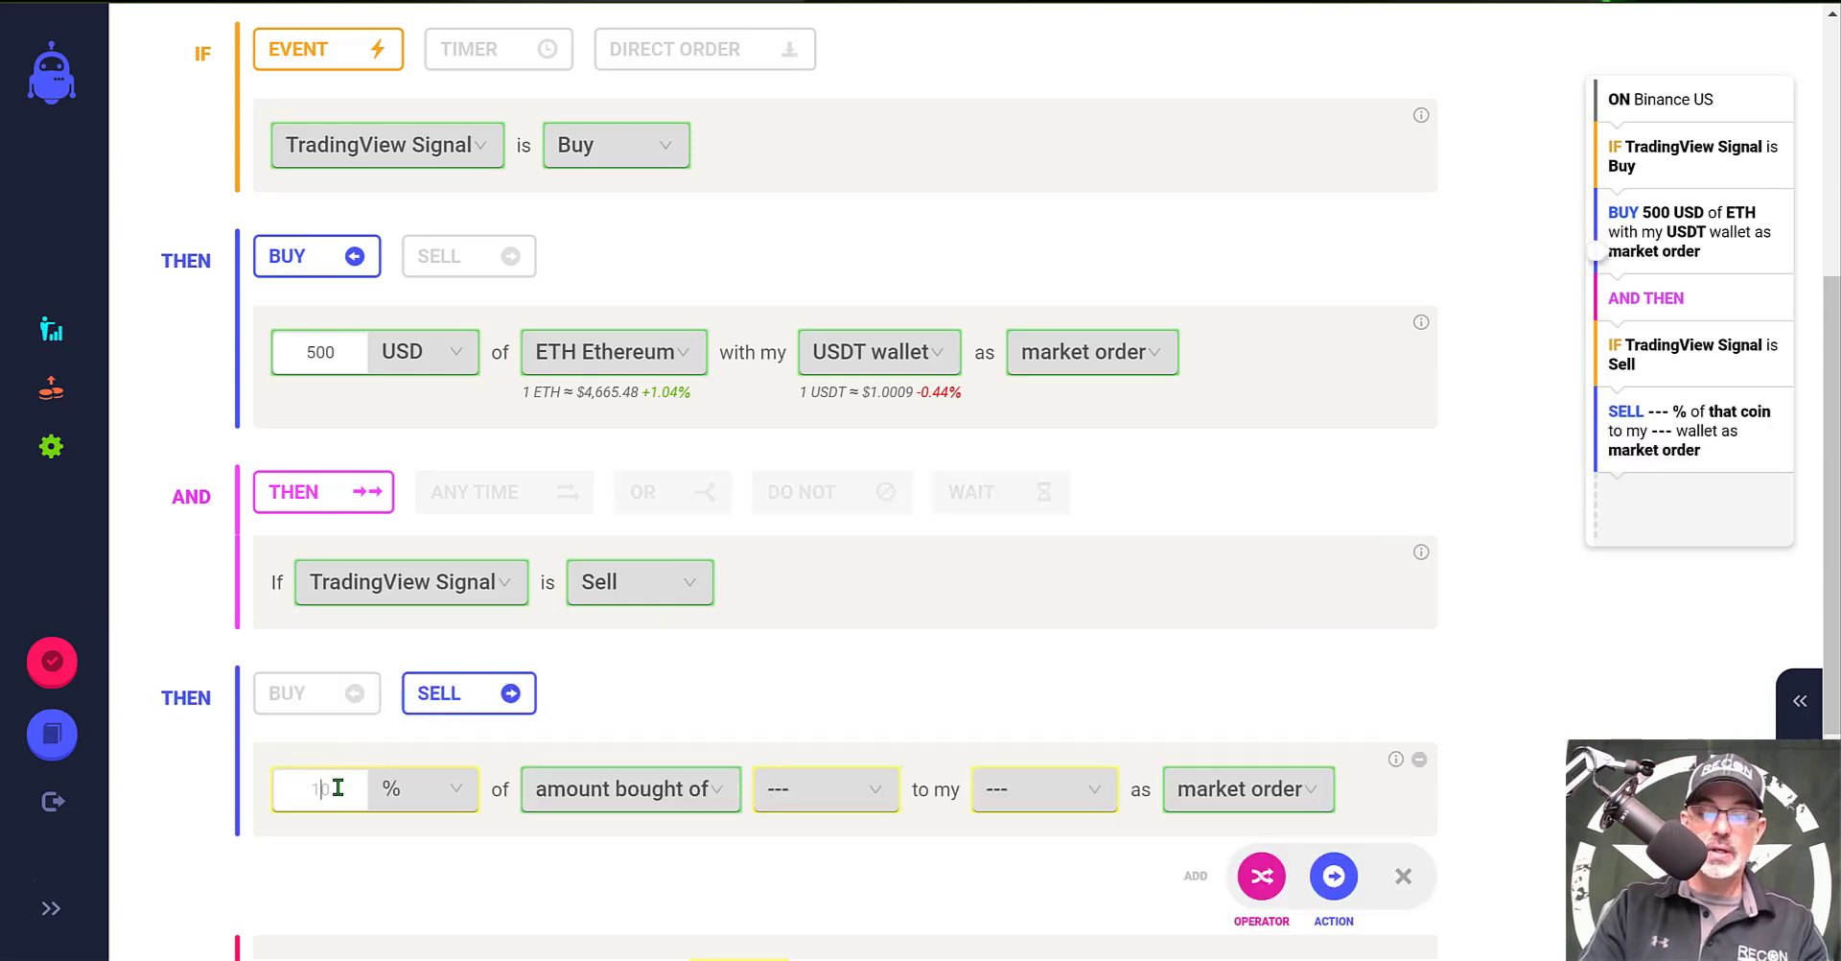
text(100)
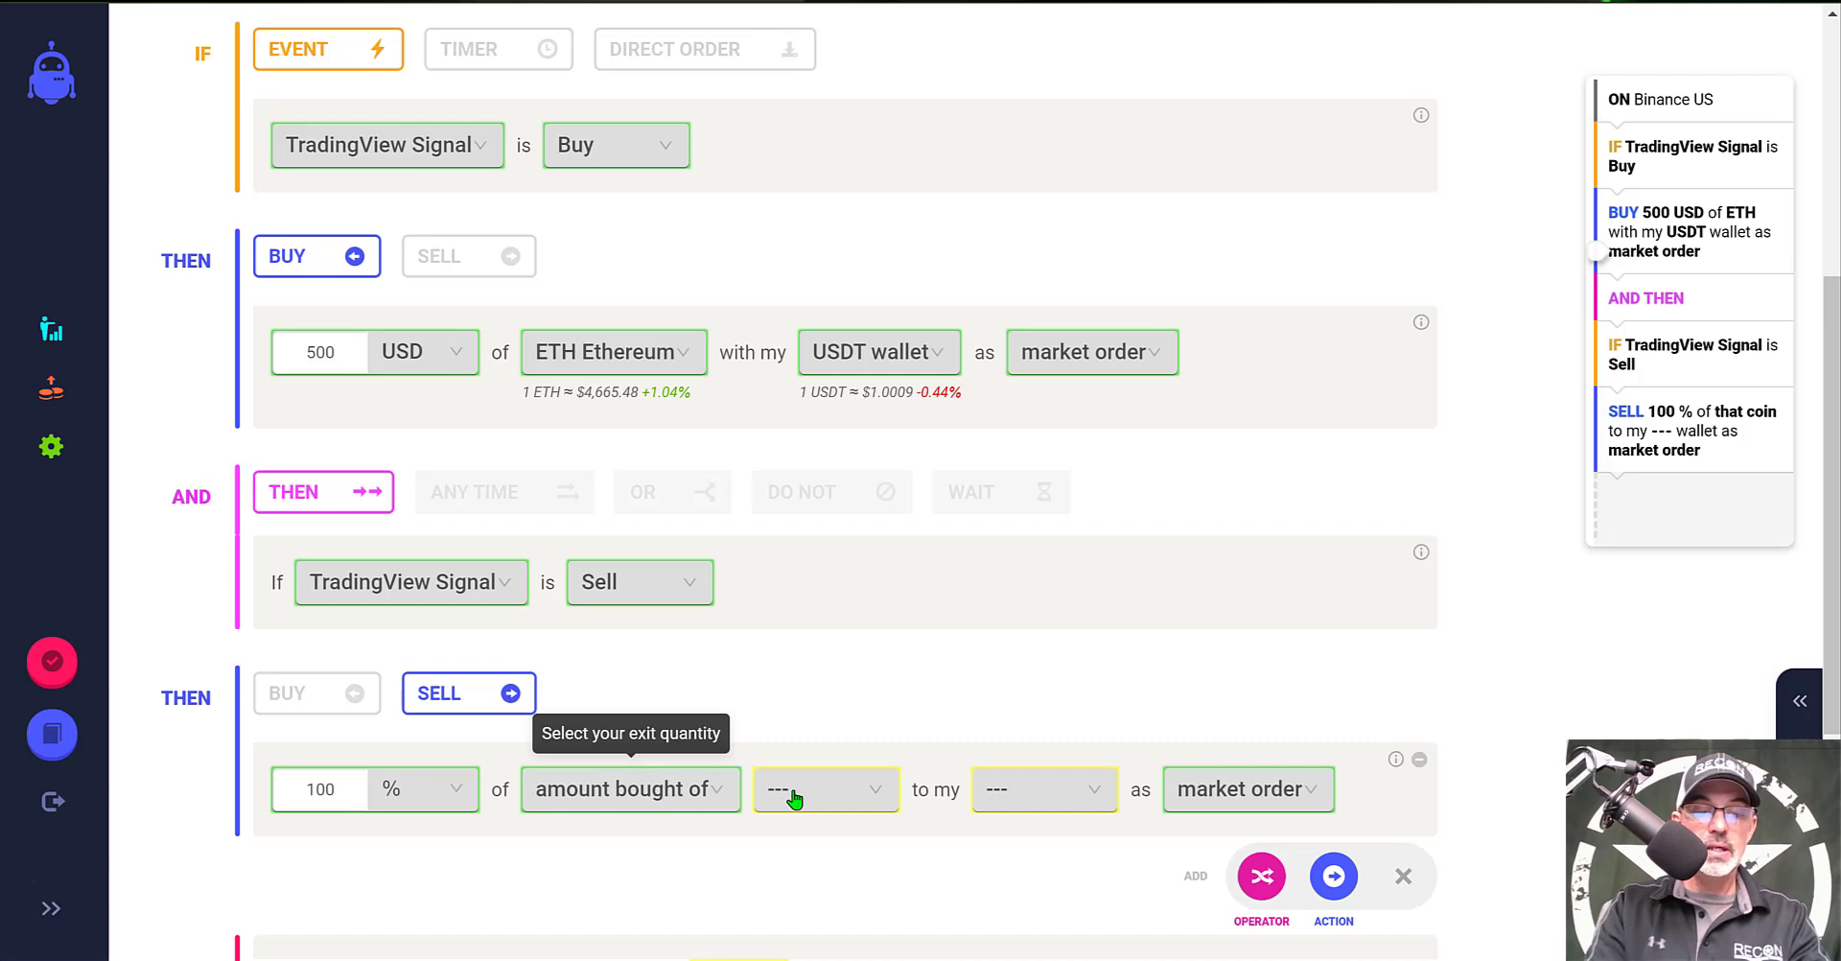
click(844, 788)
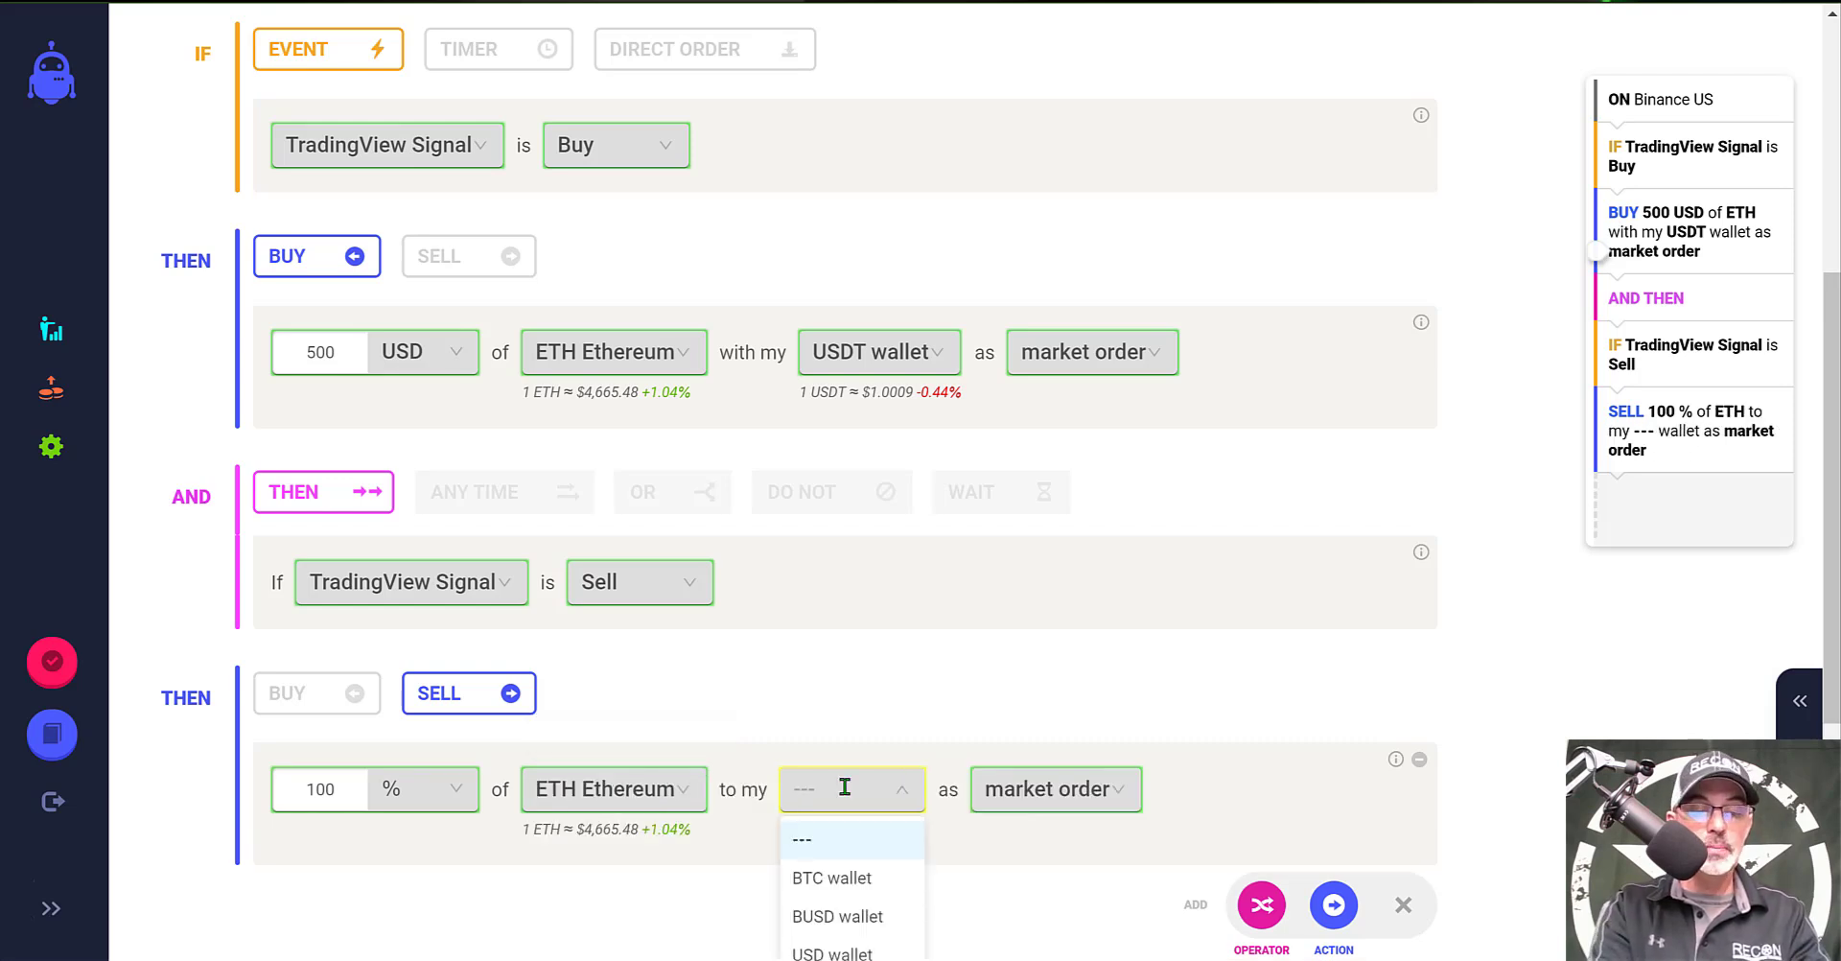
text(USDT)
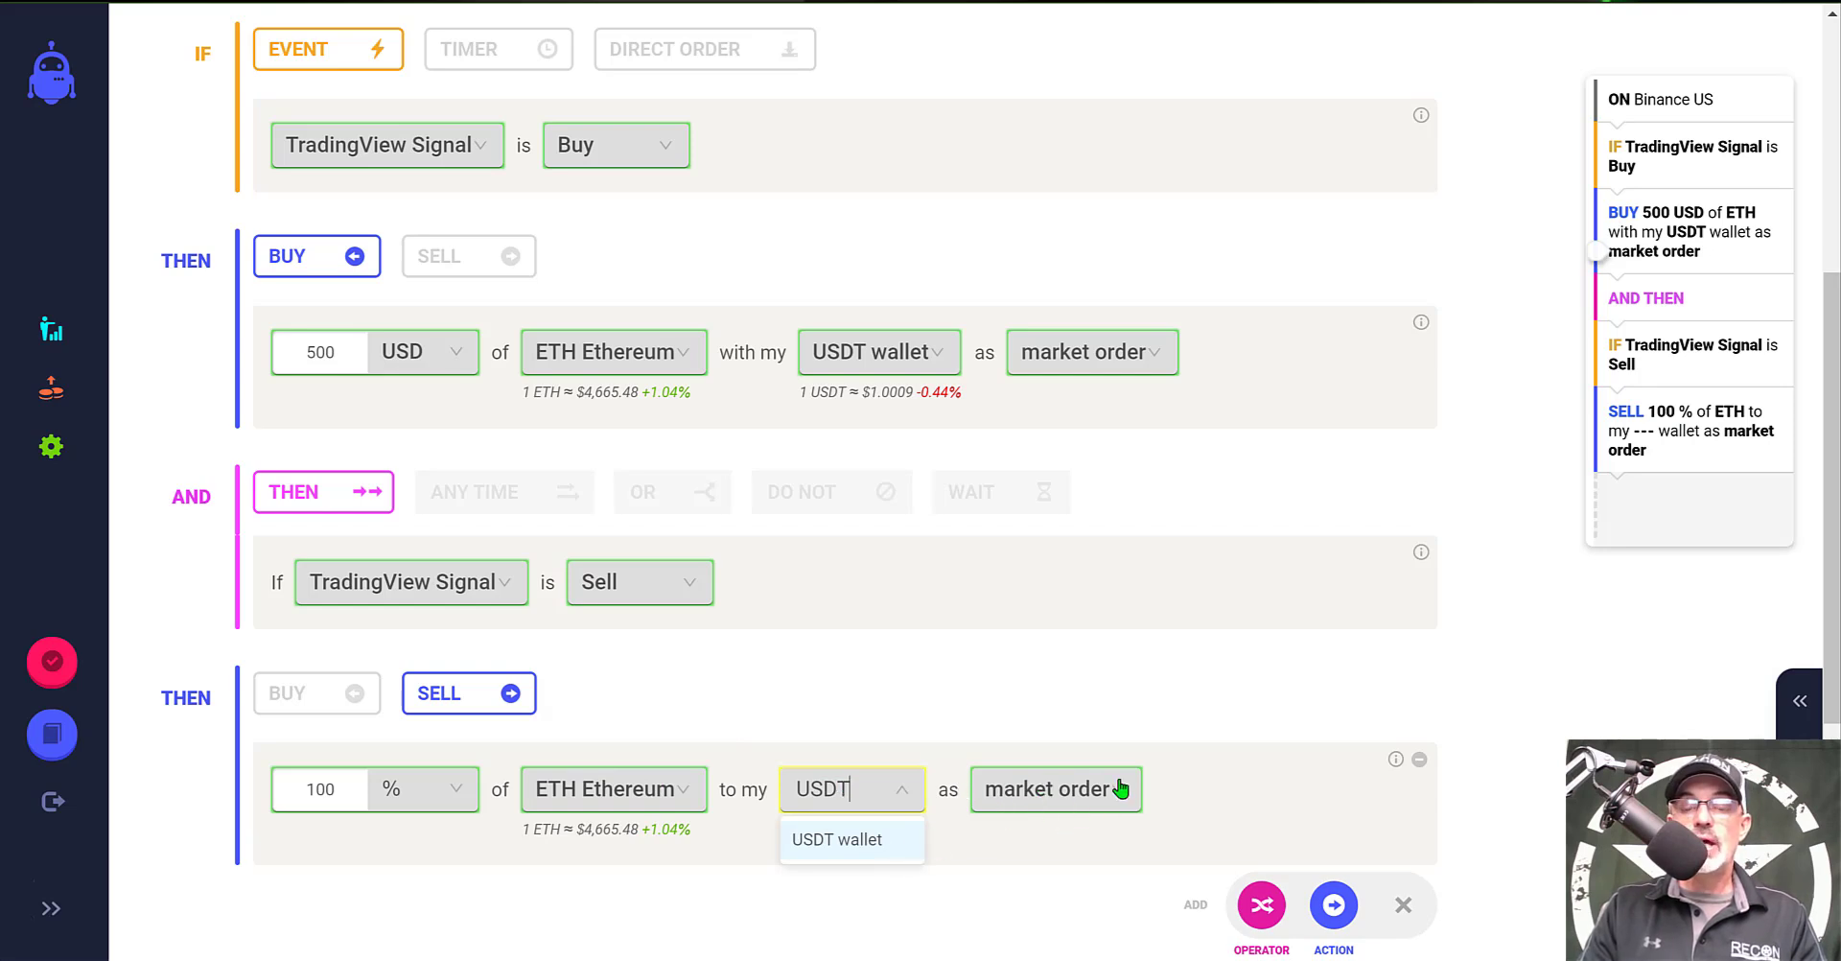
key(Return)
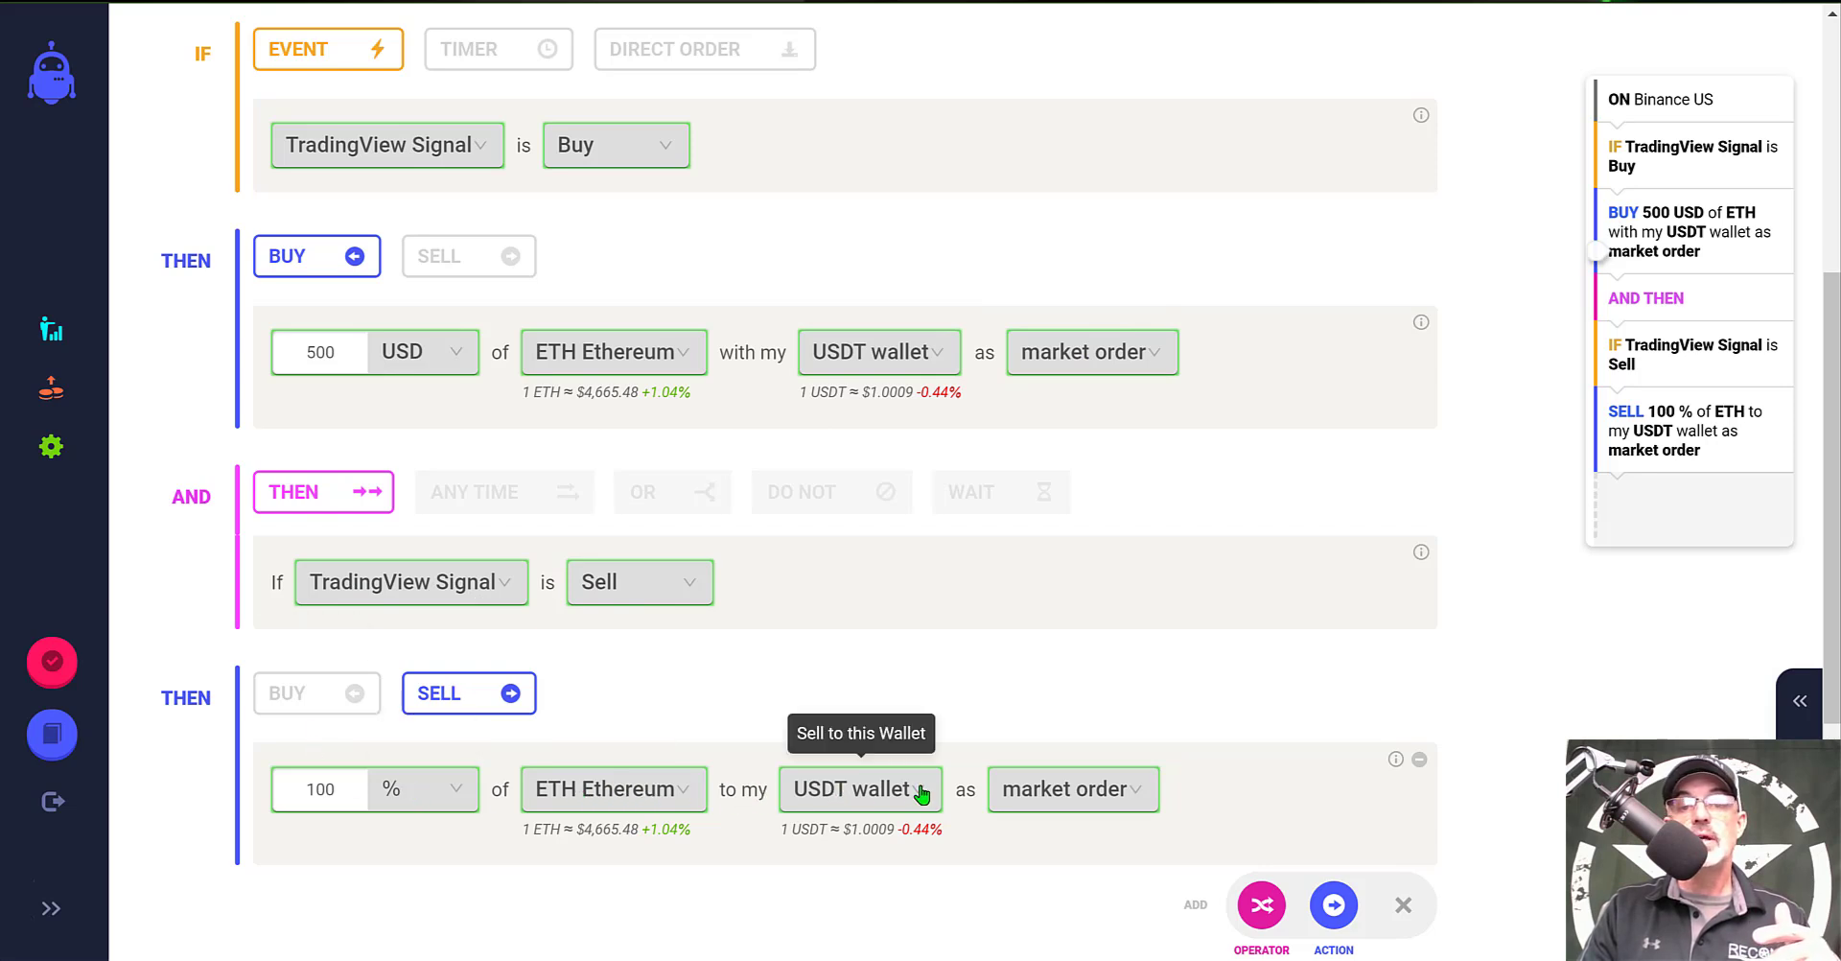
scroll(1229, 780, down, 5)
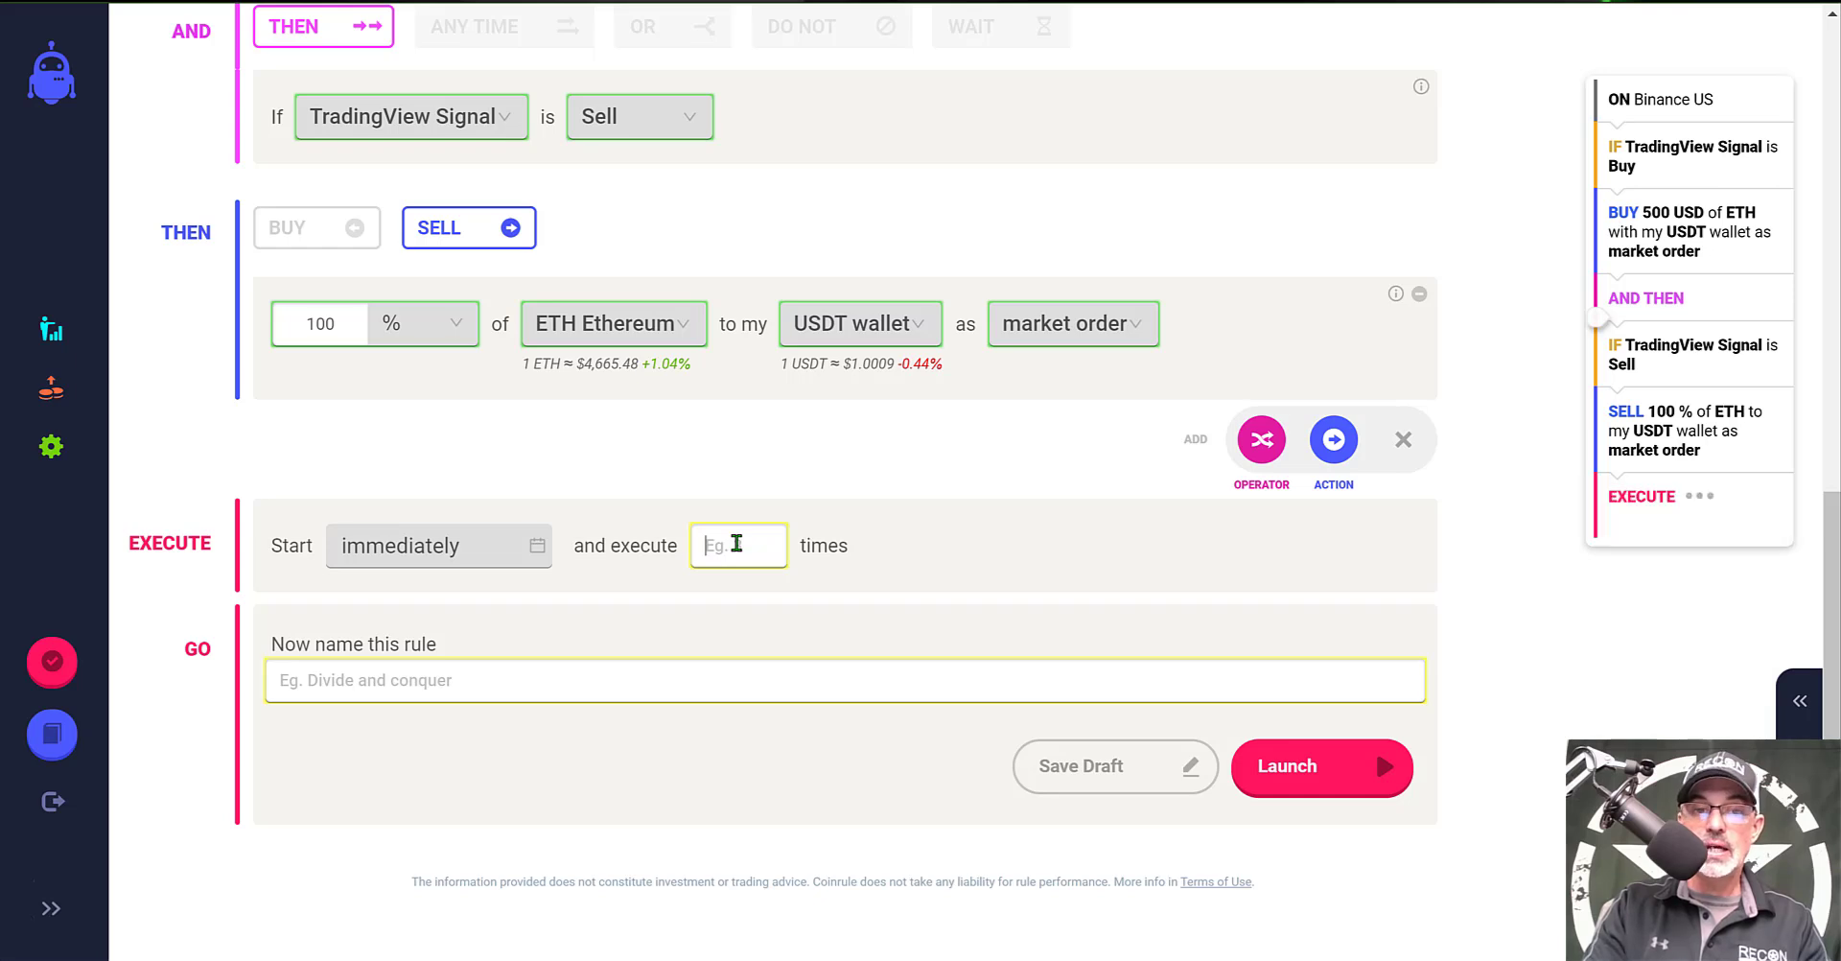
Set 999 executions, name the rule 'PRICE X EMA RSI', and open the launch review.
text(999)
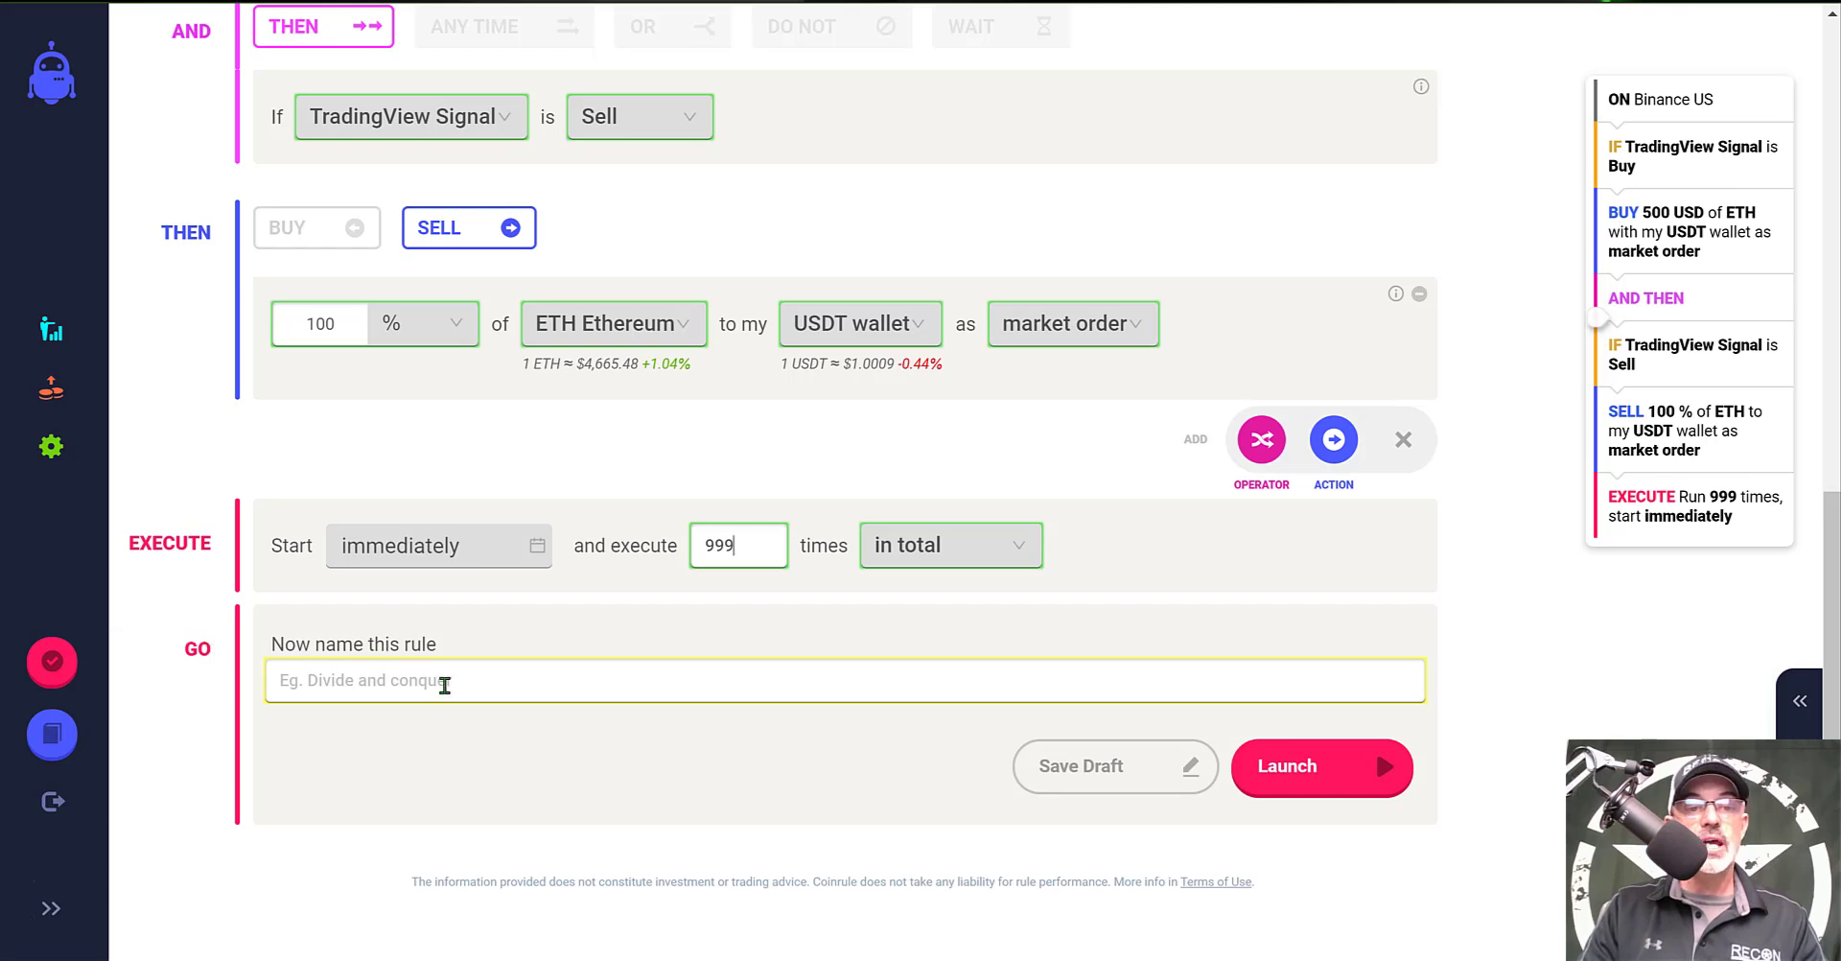
text(PRICE X)
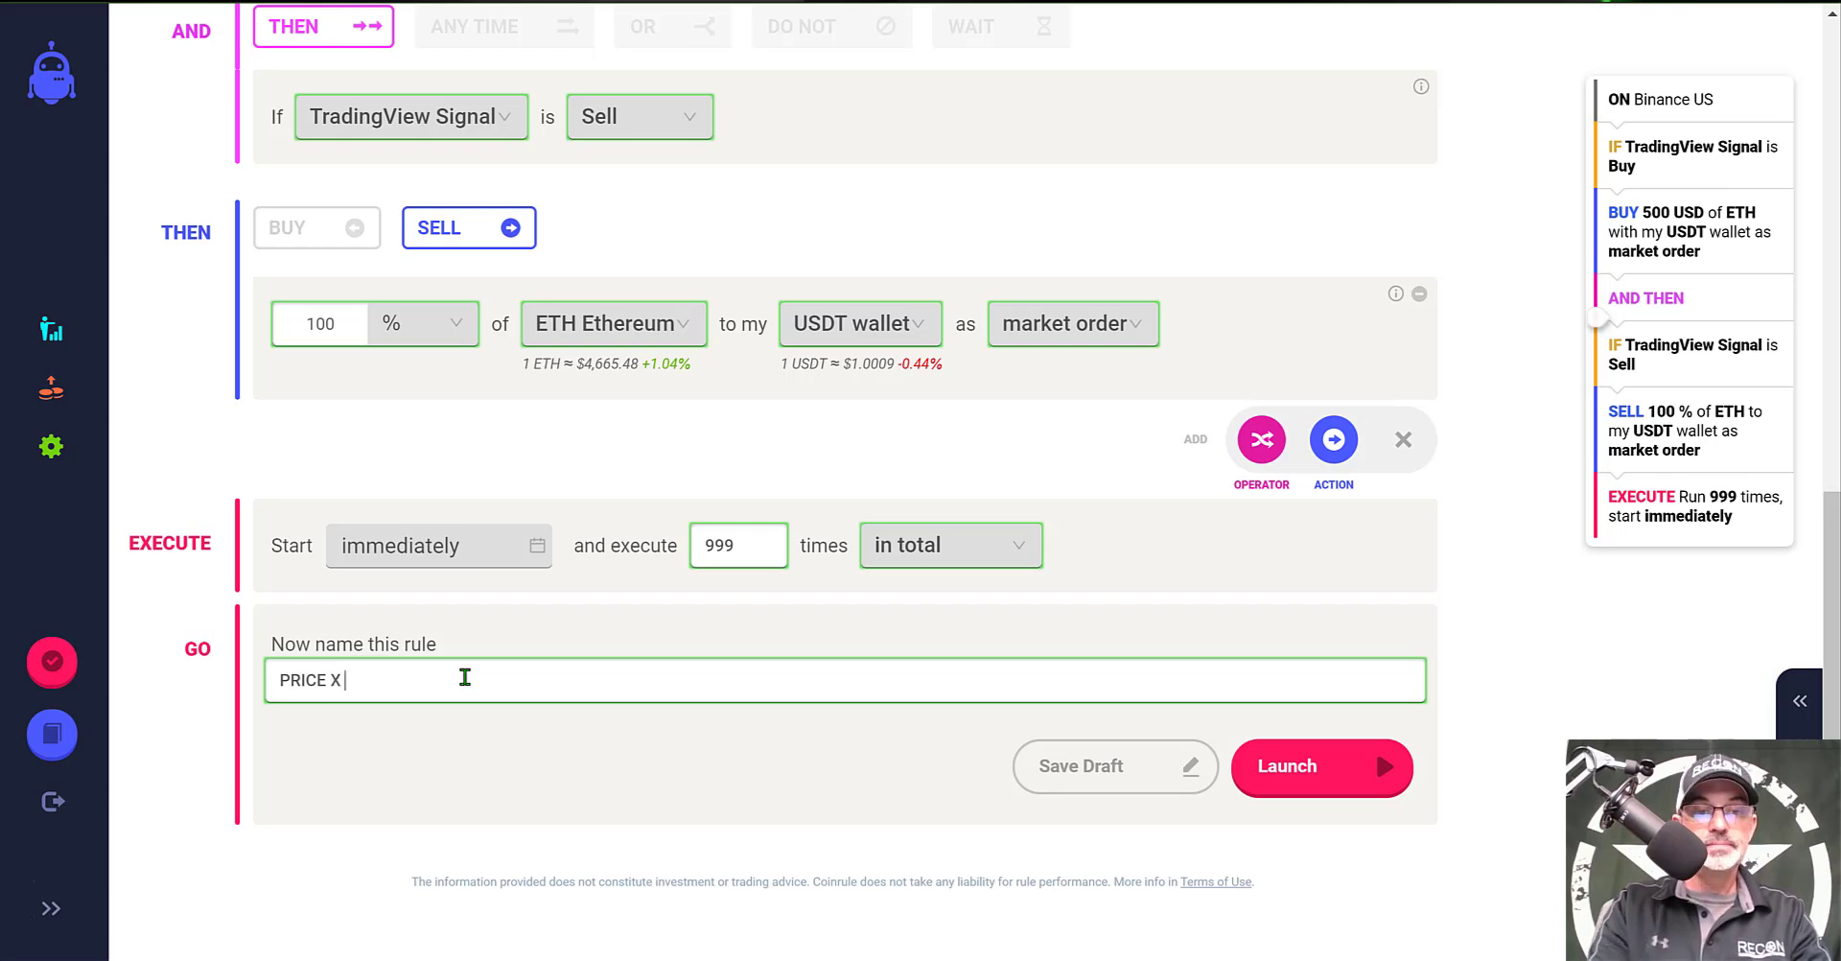
text( EMA RSI)
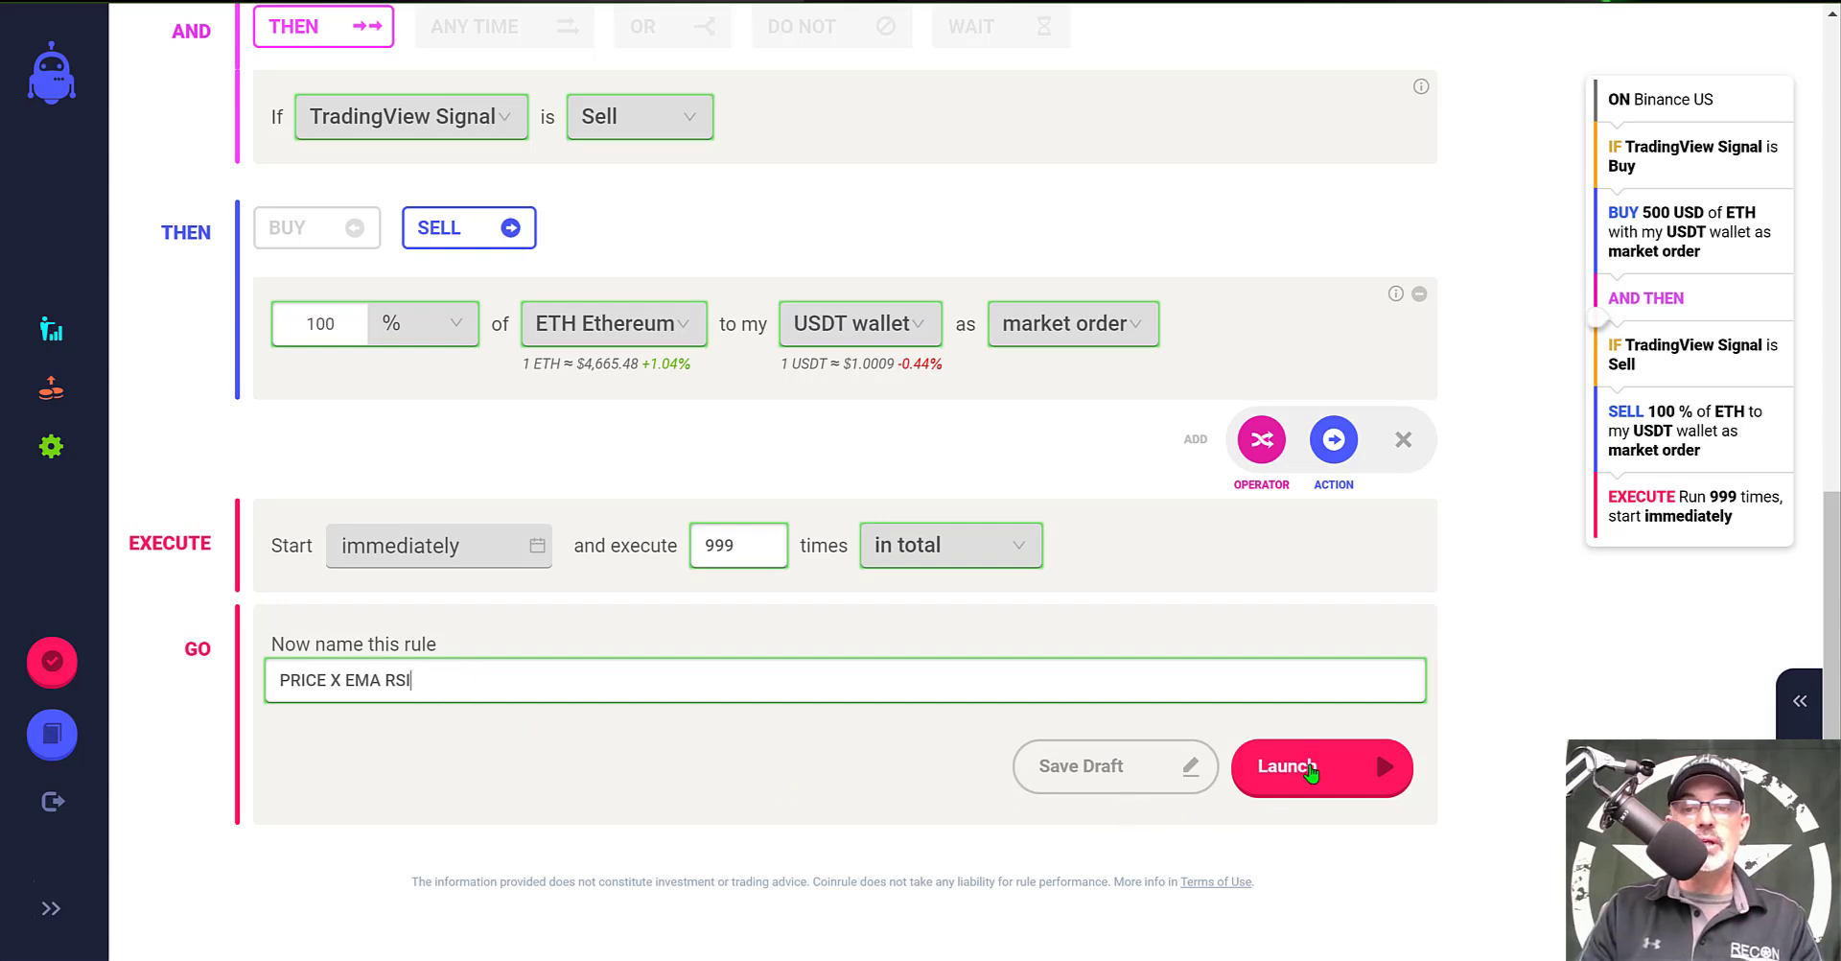
click(1310, 772)
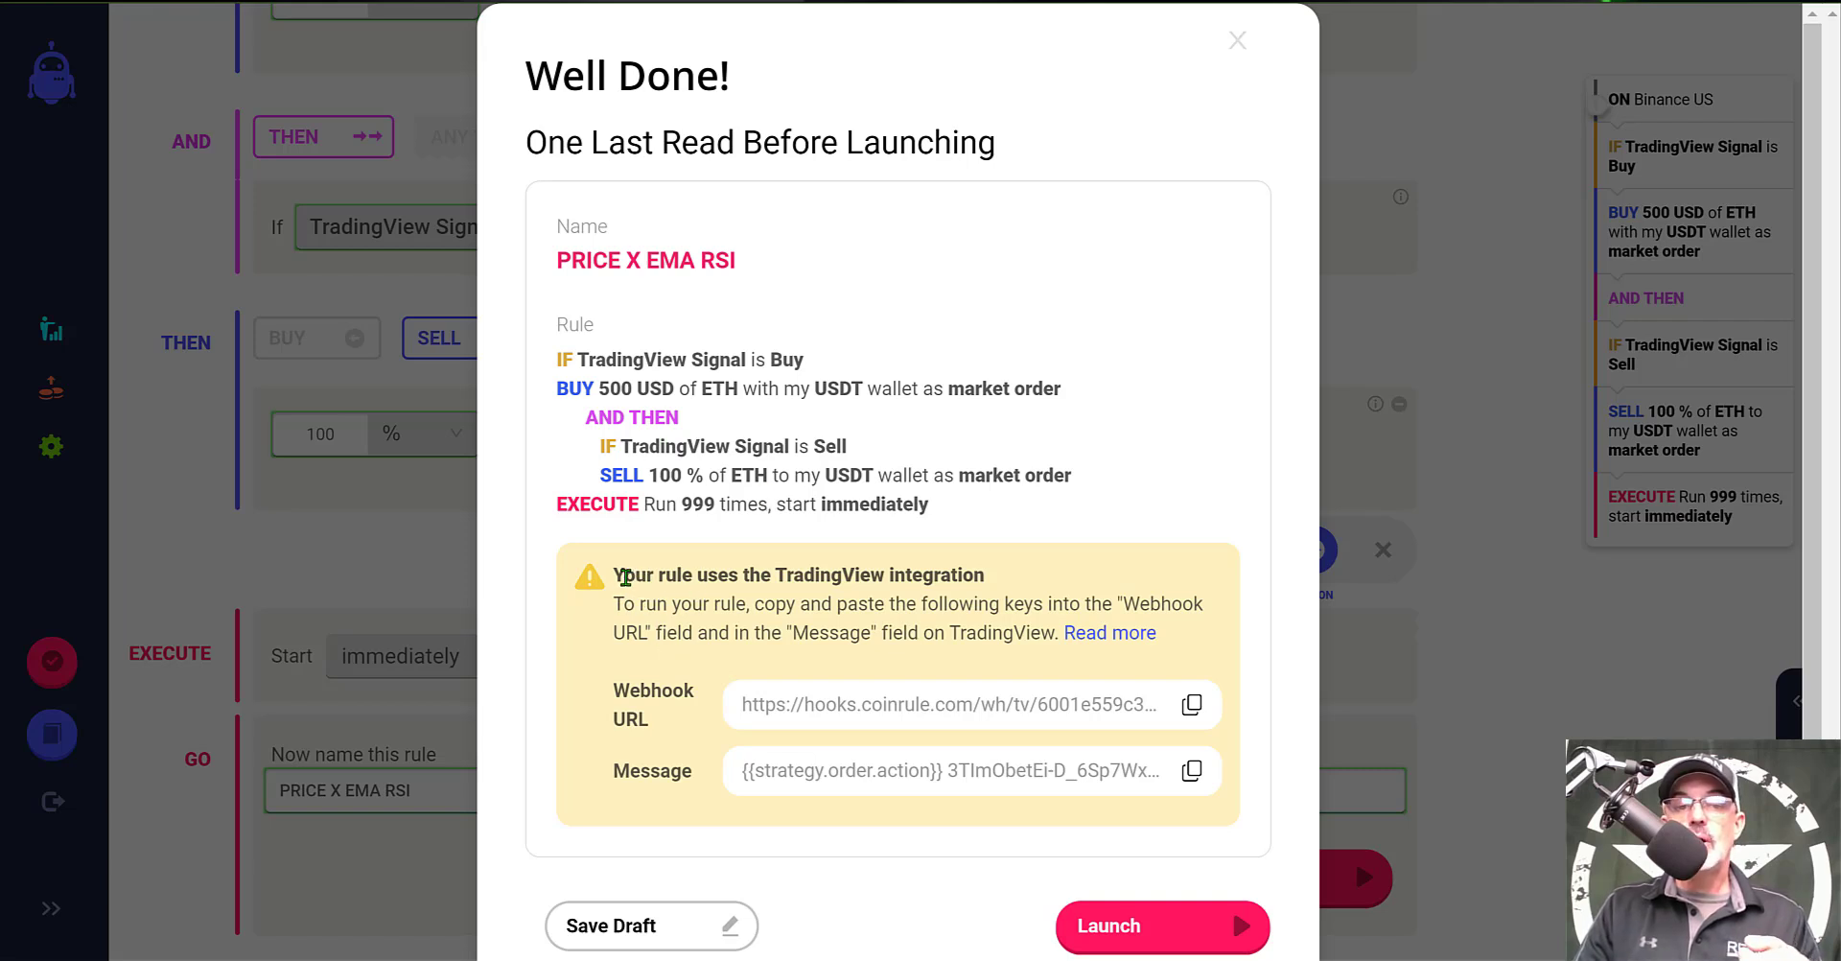
Copy the rule's webhook URL from Coinrule's Well Done dialog.
drag(624, 576, 973, 575)
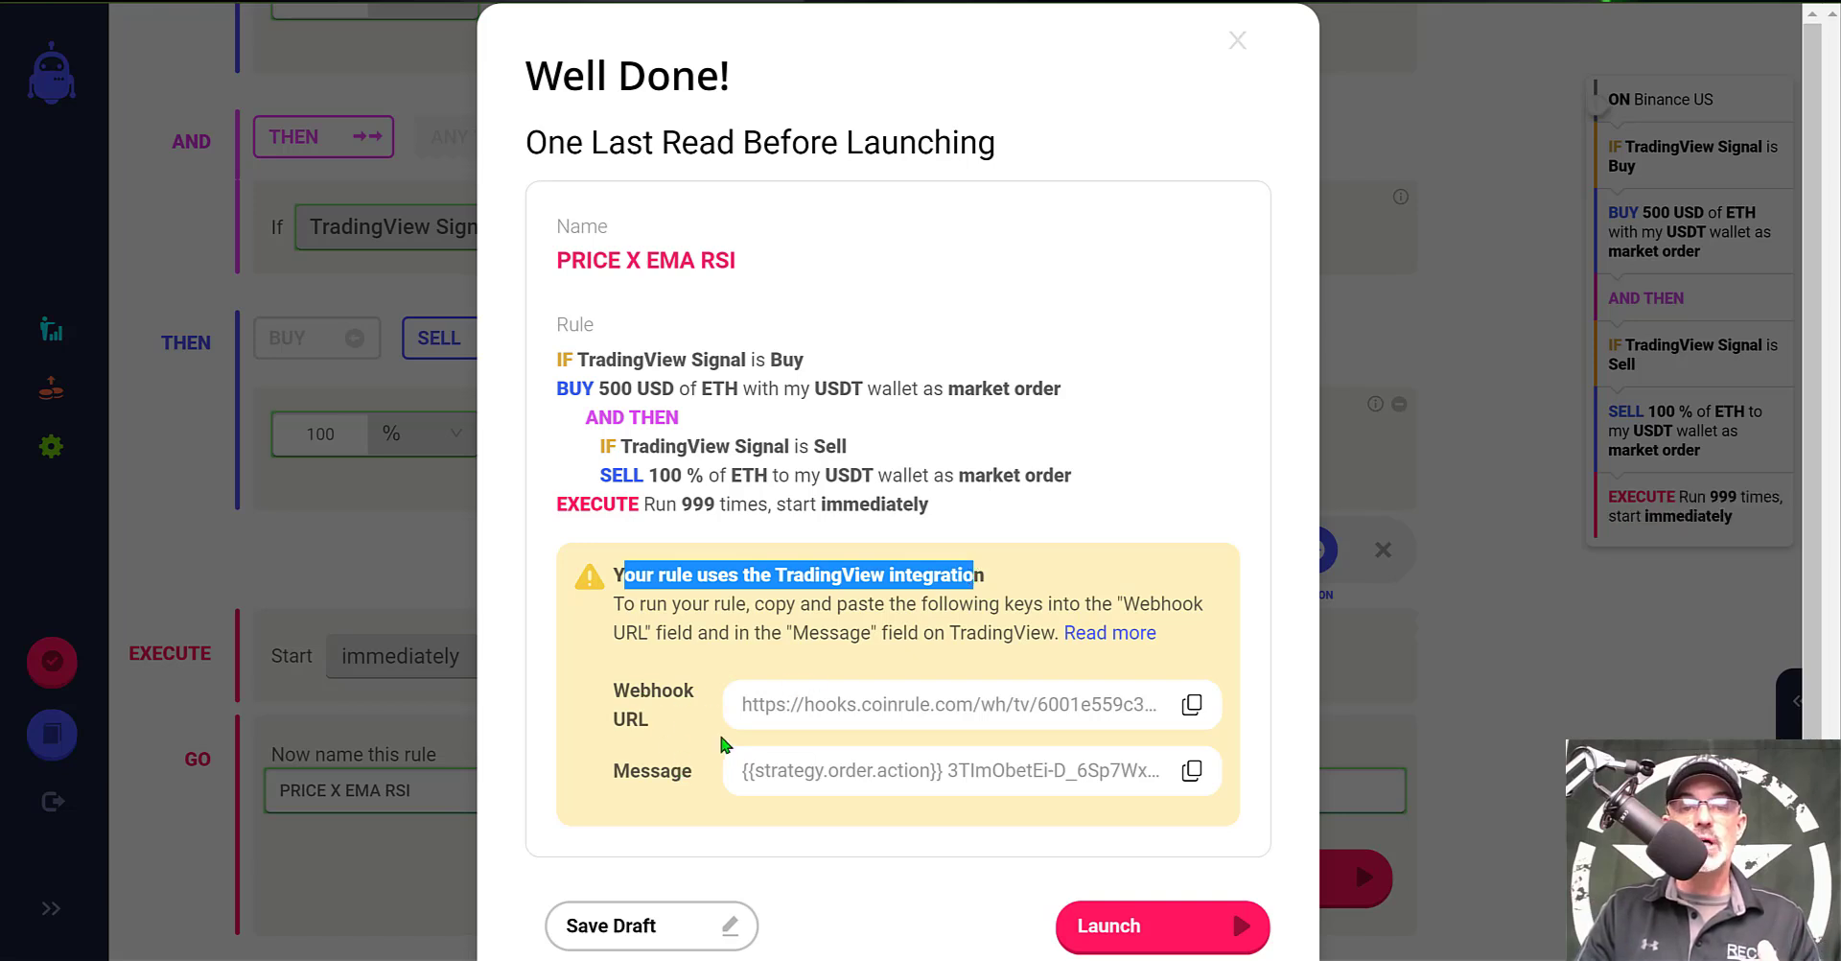
click(1191, 704)
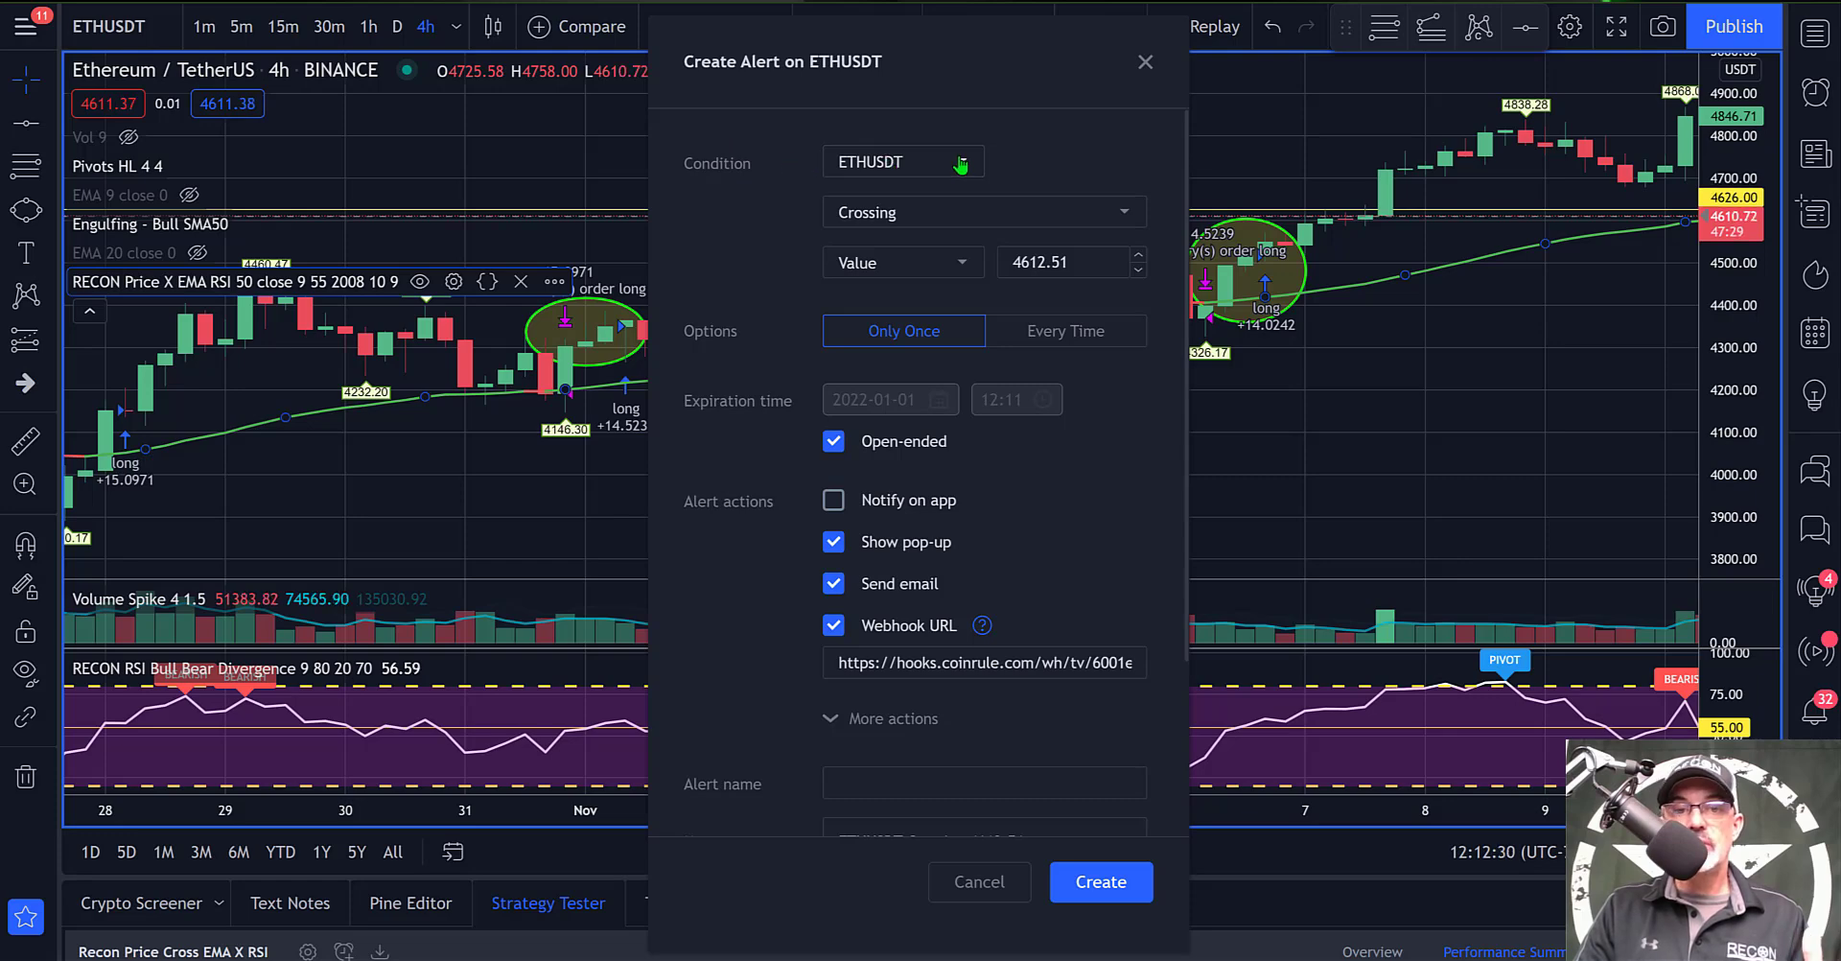
Set the alert condition to RECON Price X EMA RSI and paste Coinrule's webhook URL.
click(960, 165)
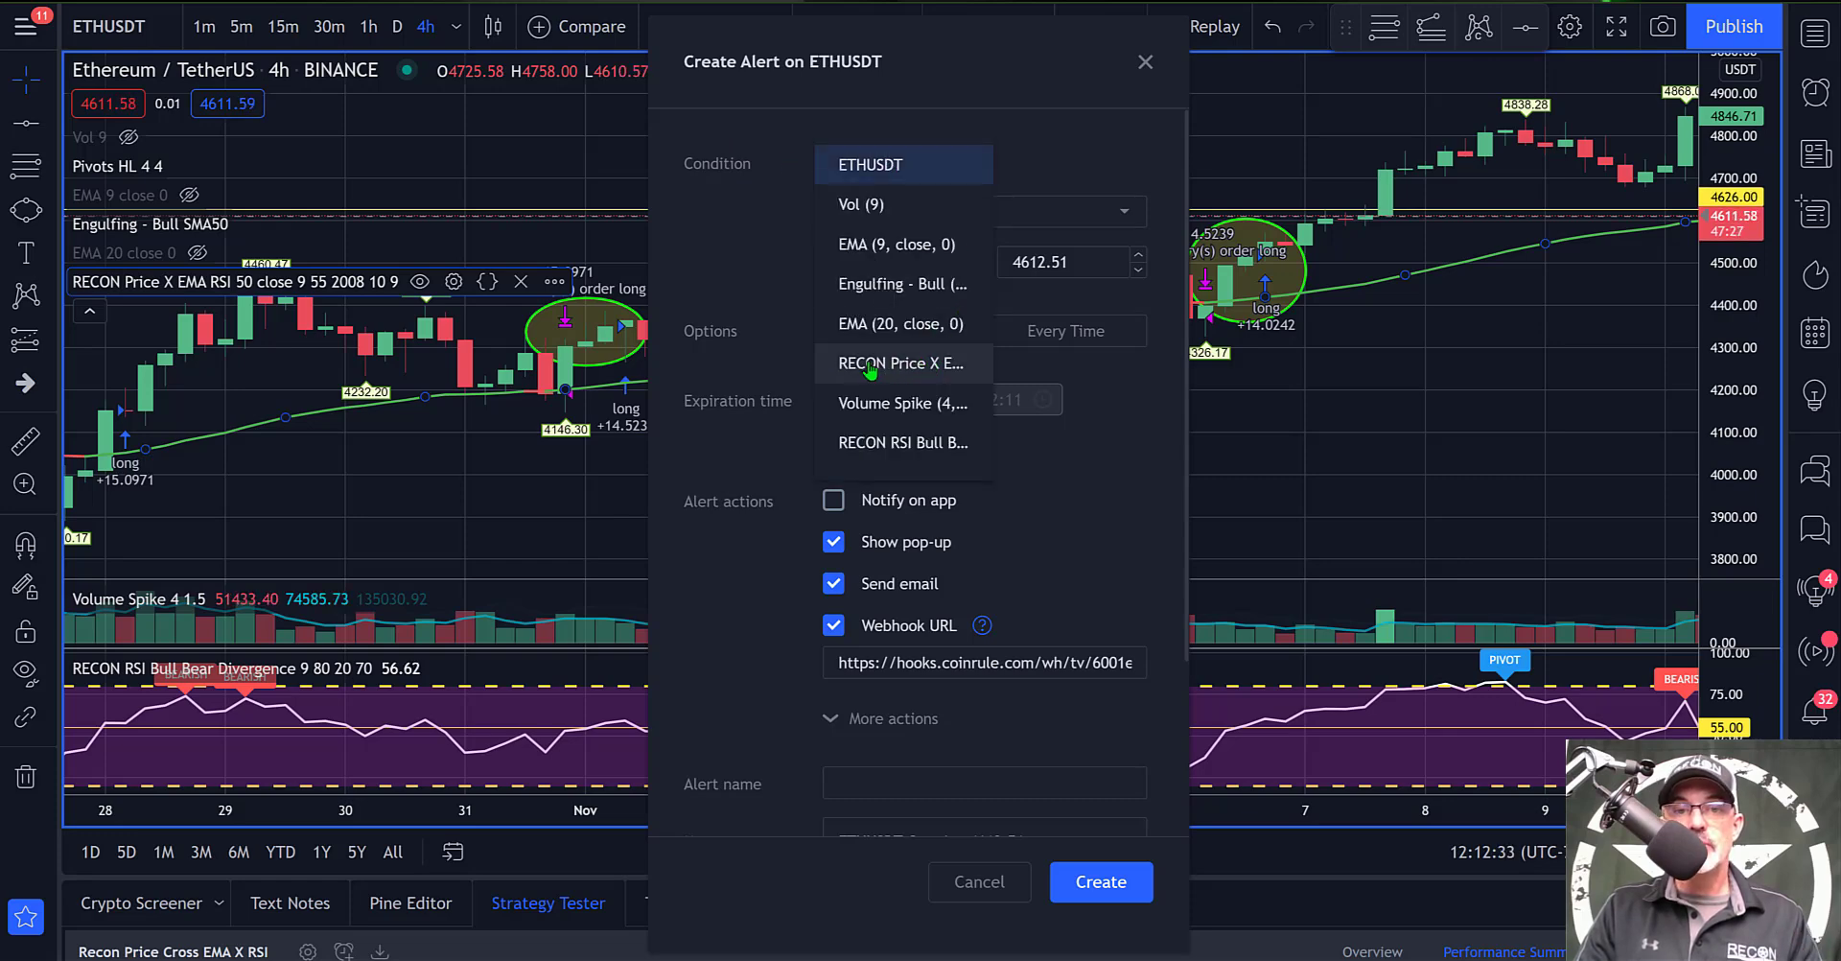
click(925, 365)
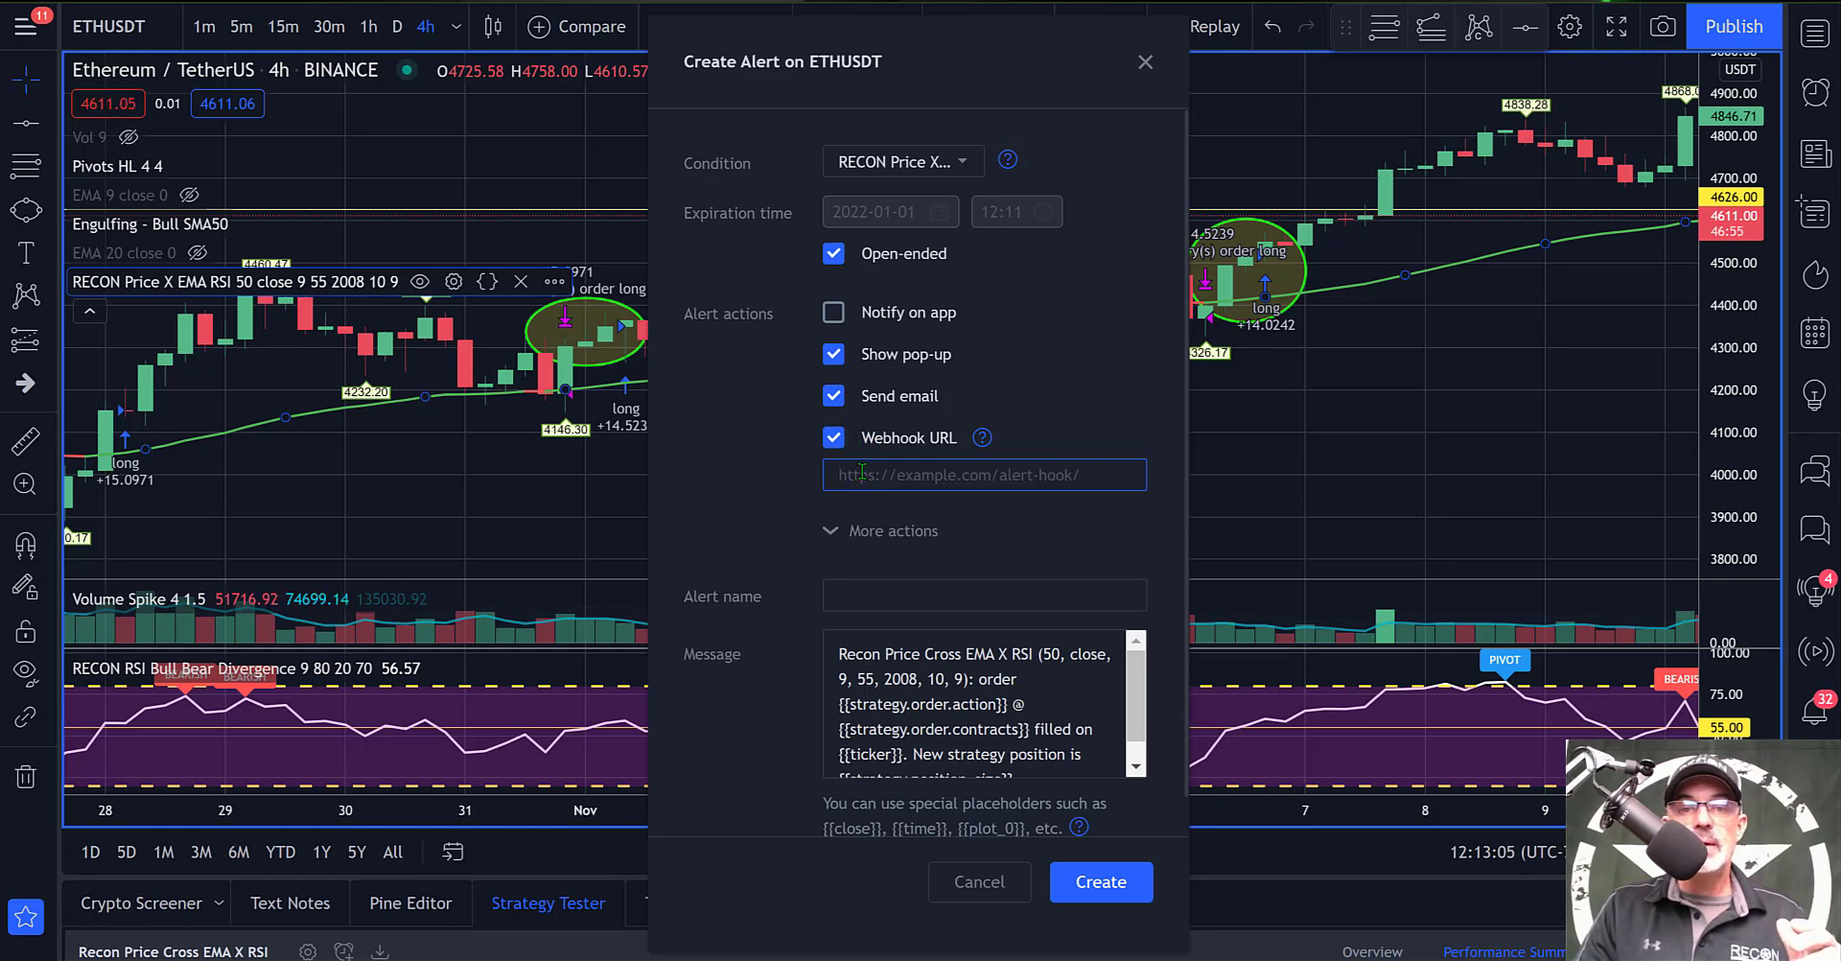
right_click(862, 472)
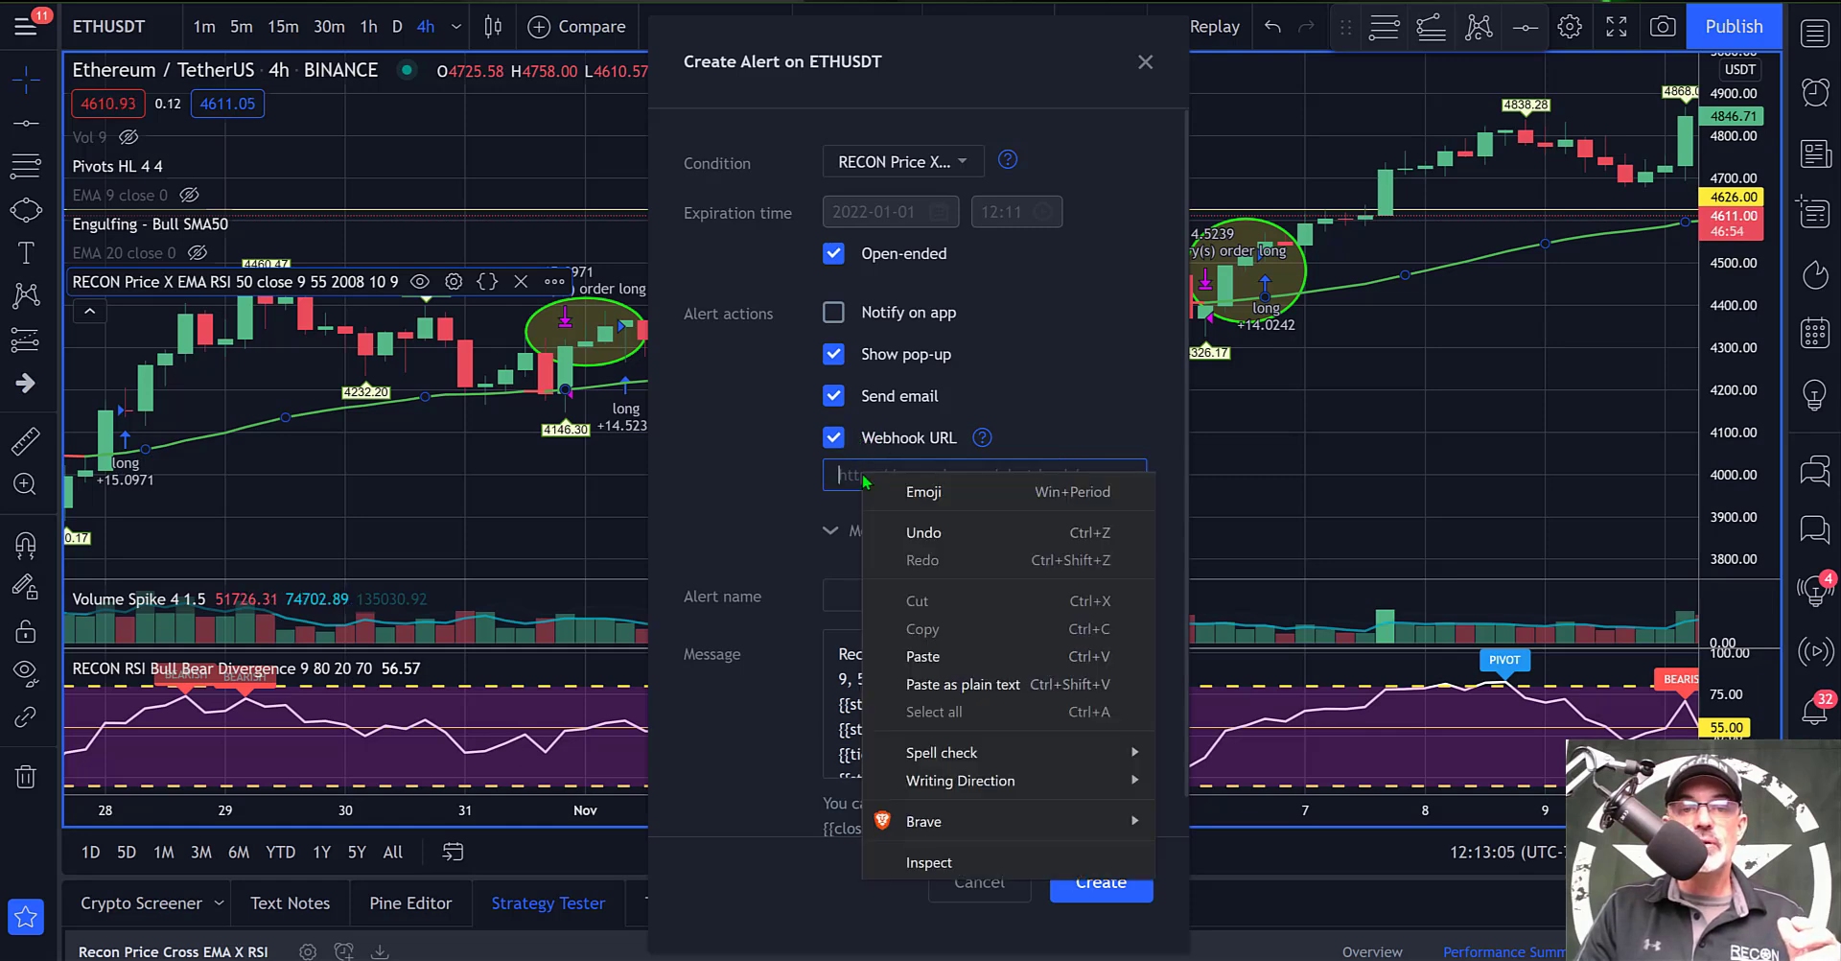
click(921, 656)
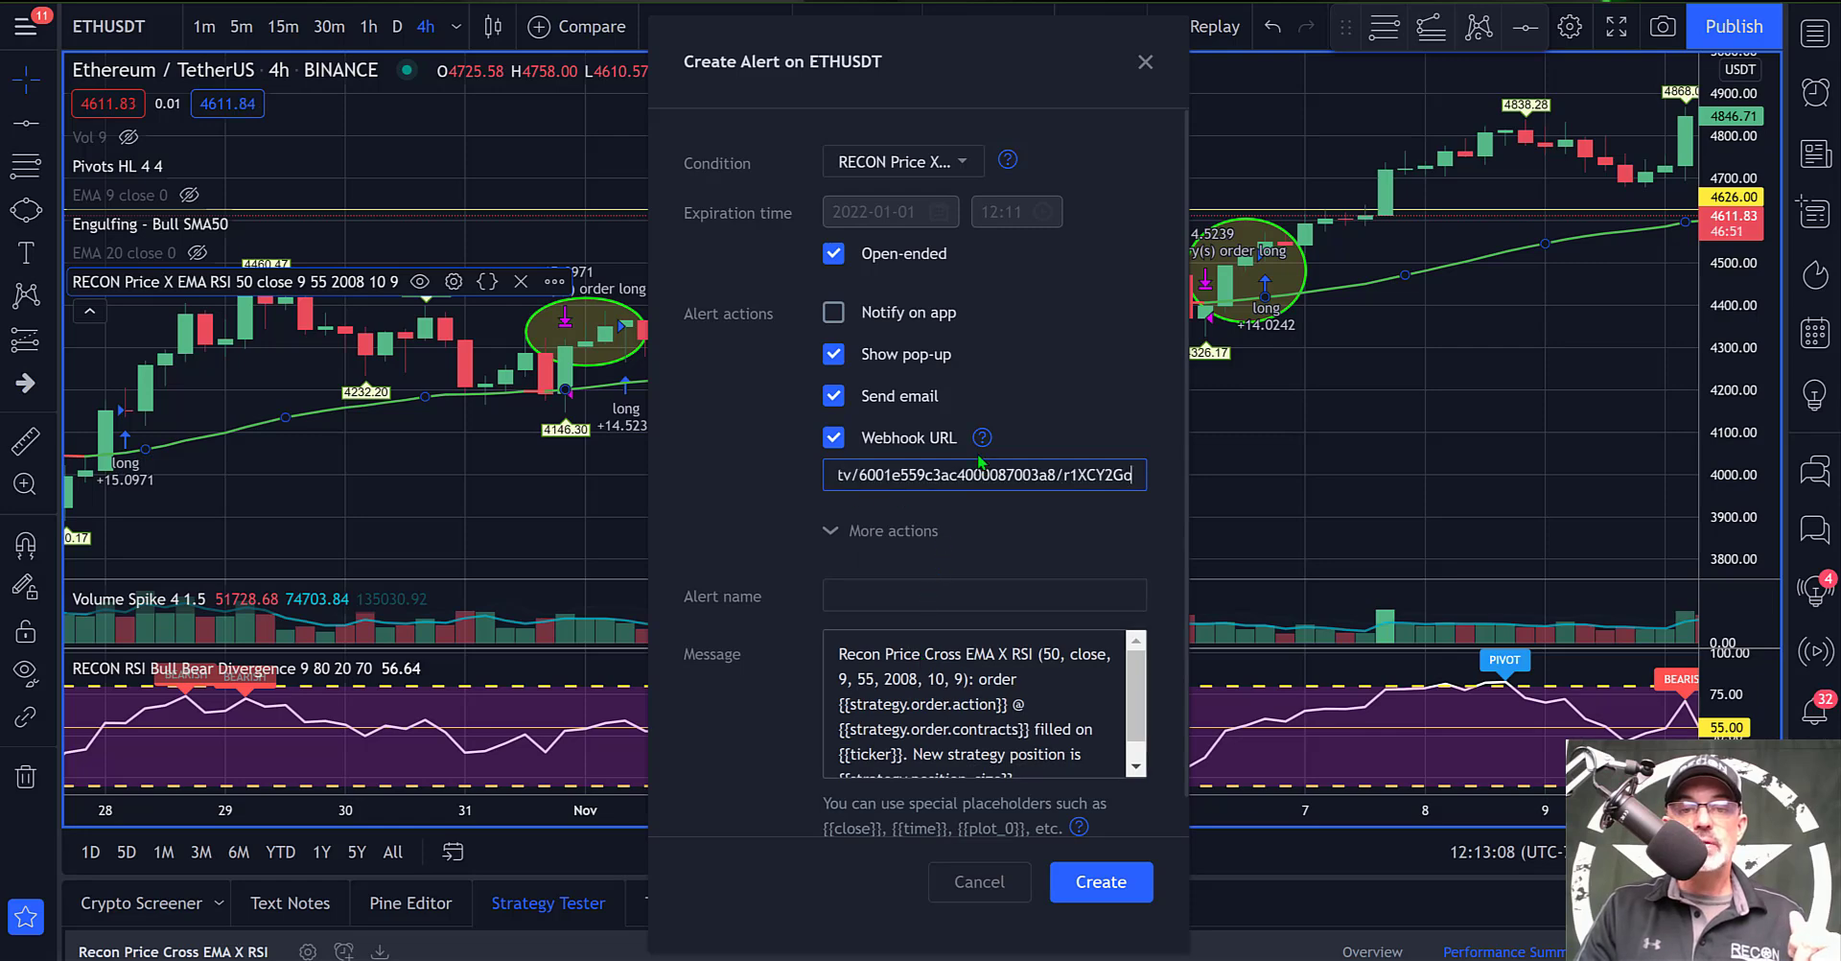
click(882, 597)
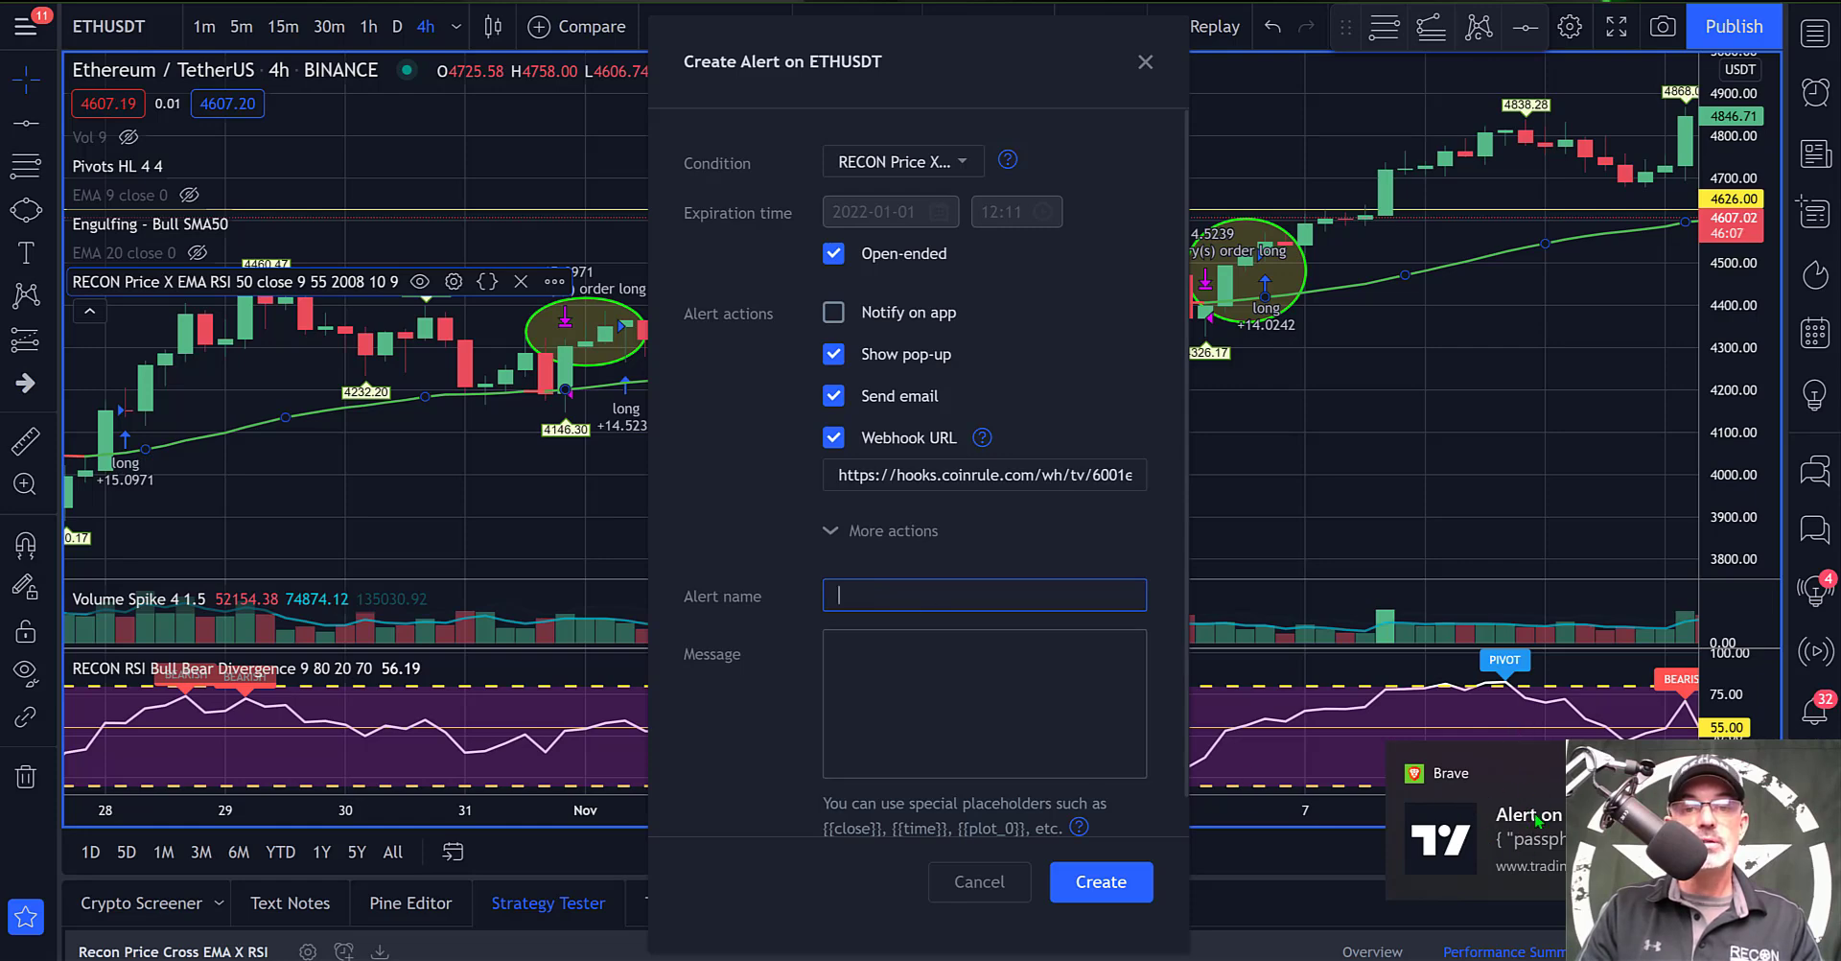
Name the alert EMA COINRULE, paste Coinrule's webhook message into Message, and create it.
click(1029, 596)
text(EMA COINRULE)
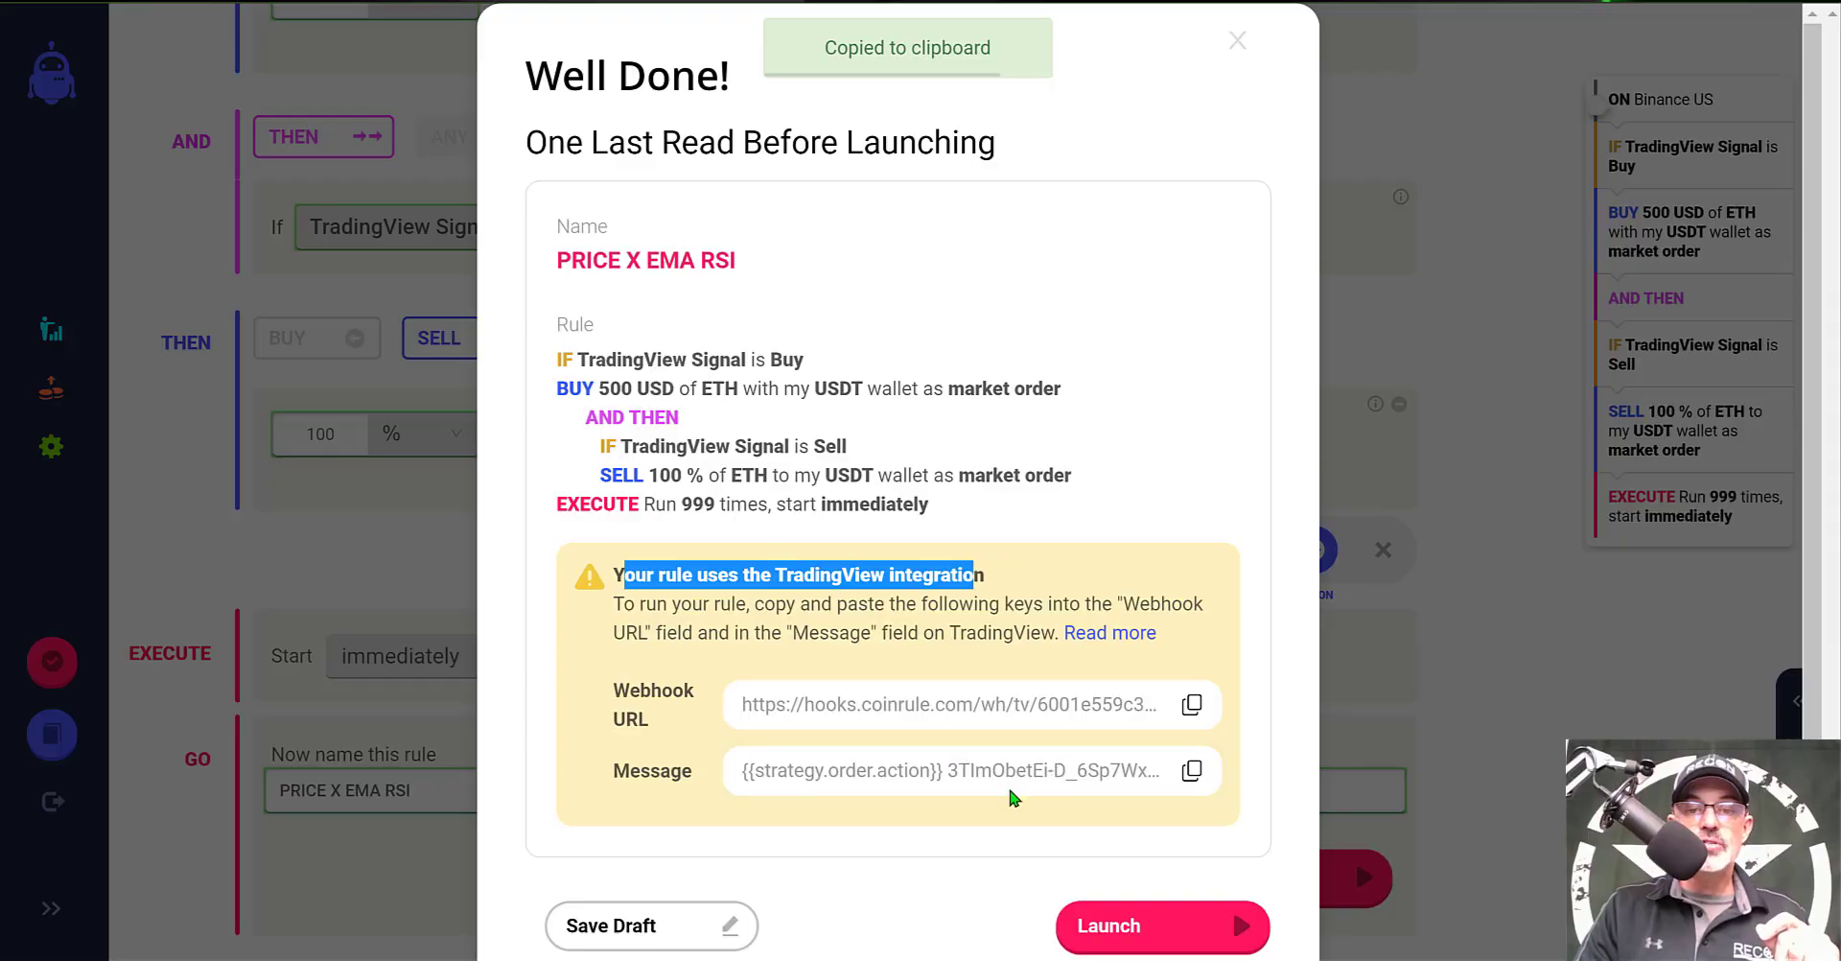
click(1192, 772)
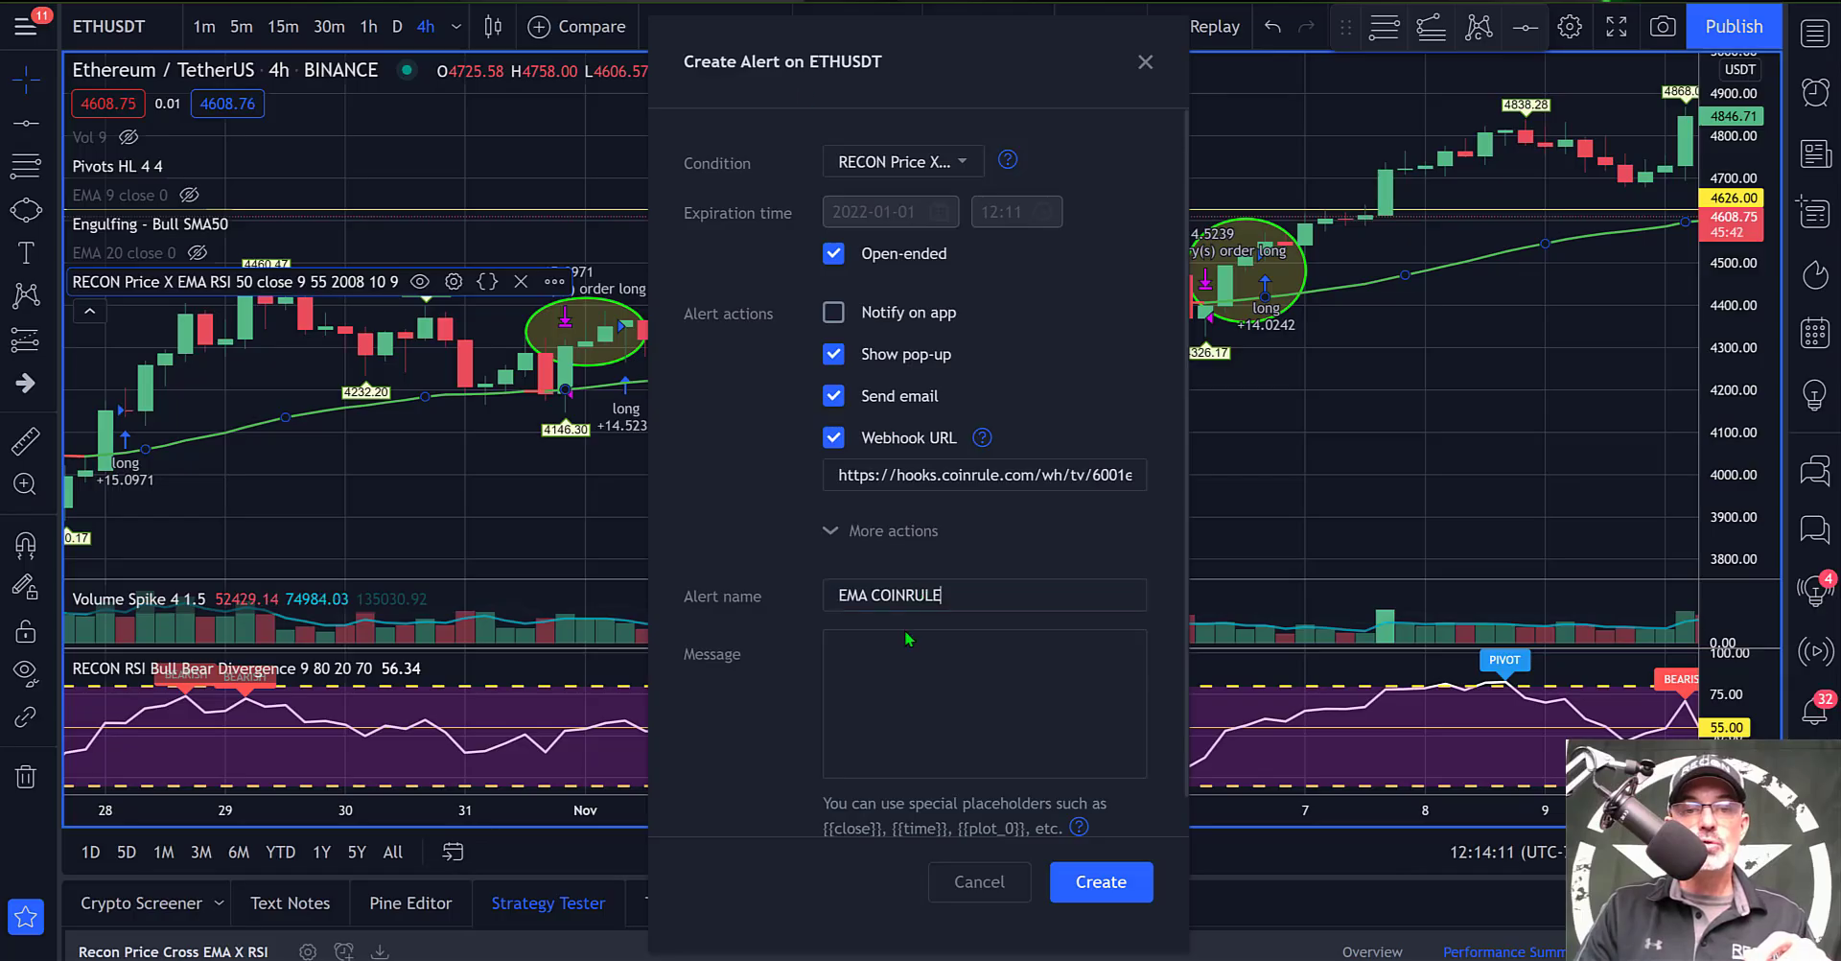
click(898, 652)
key(ctrl+v)
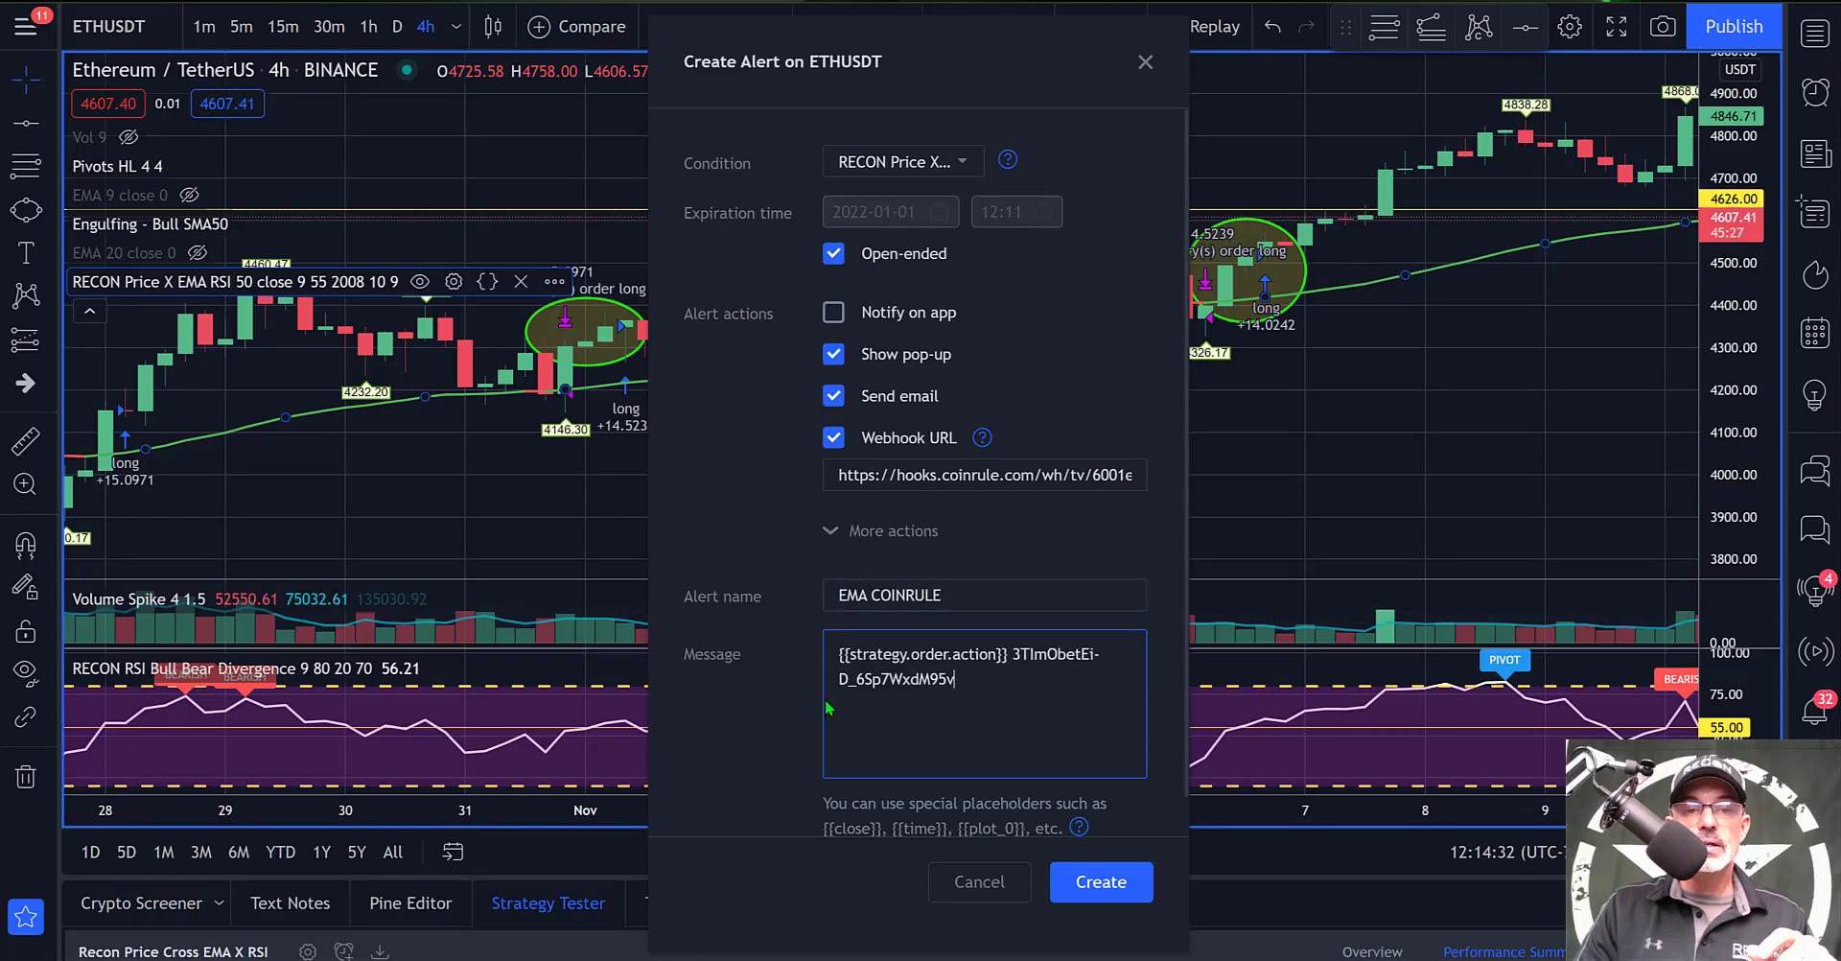
click(1101, 890)
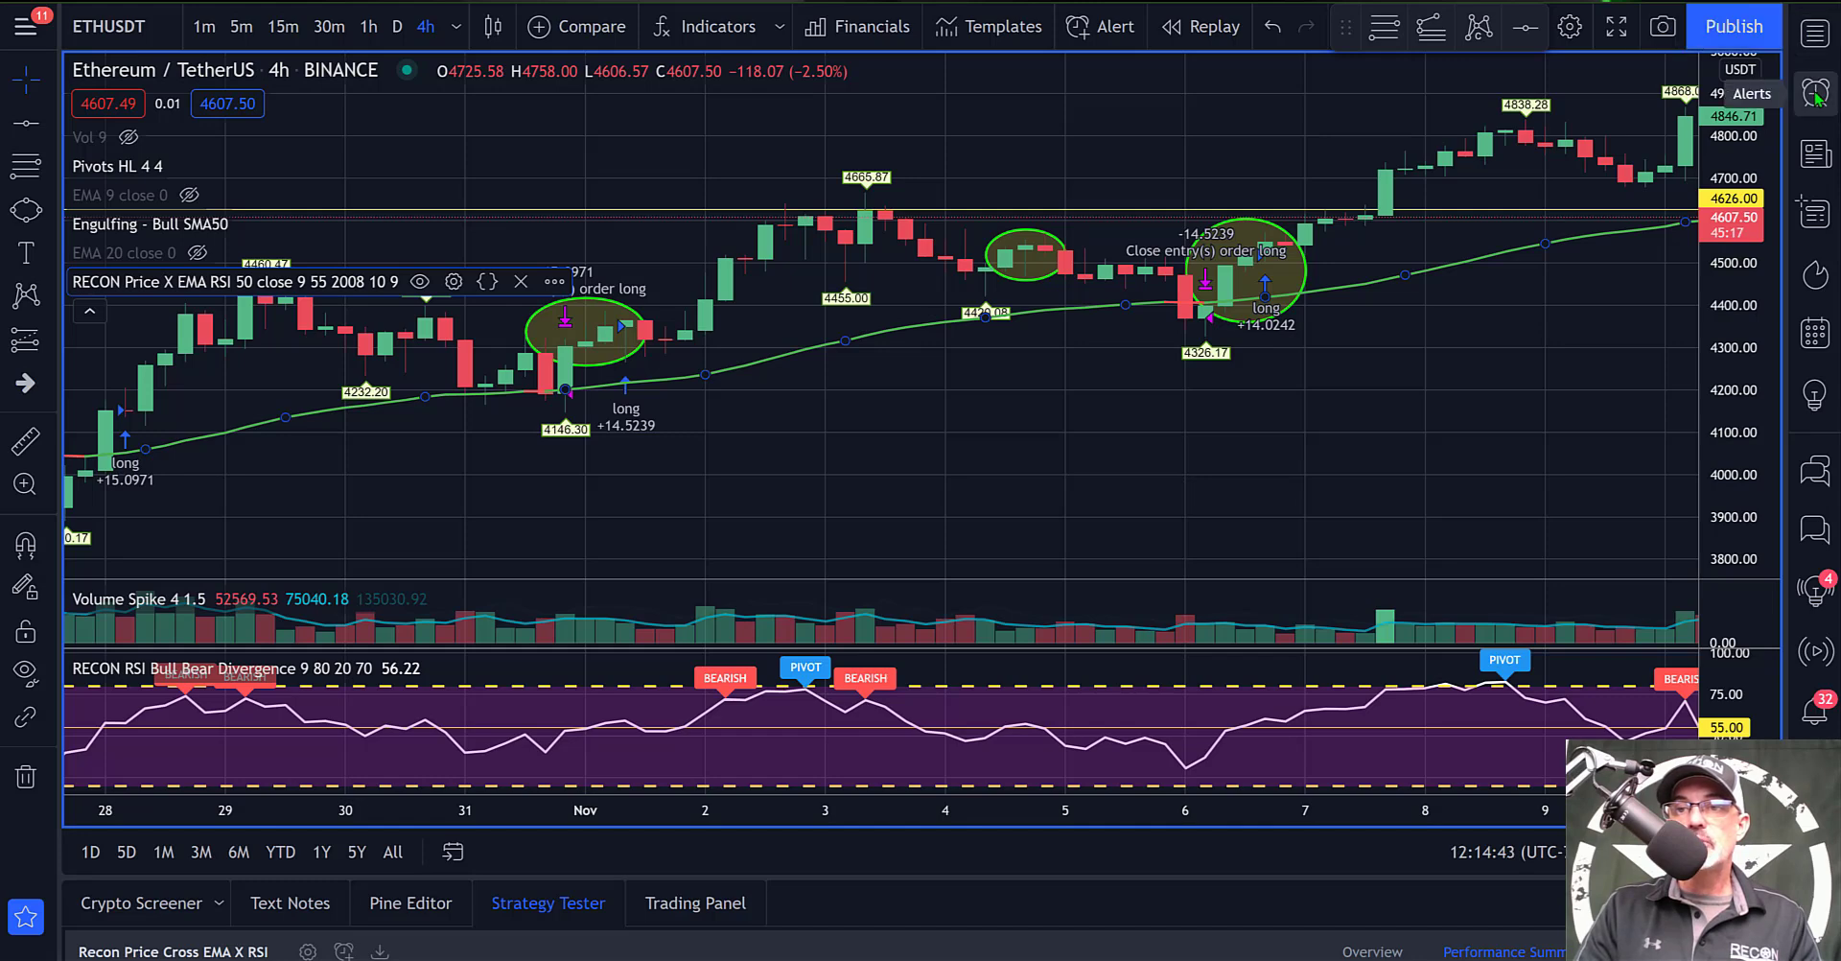
Confirm EMA COINRULE in TradingView's alerts list, then launch the PRICE X EMA RSI rule.
click(1816, 93)
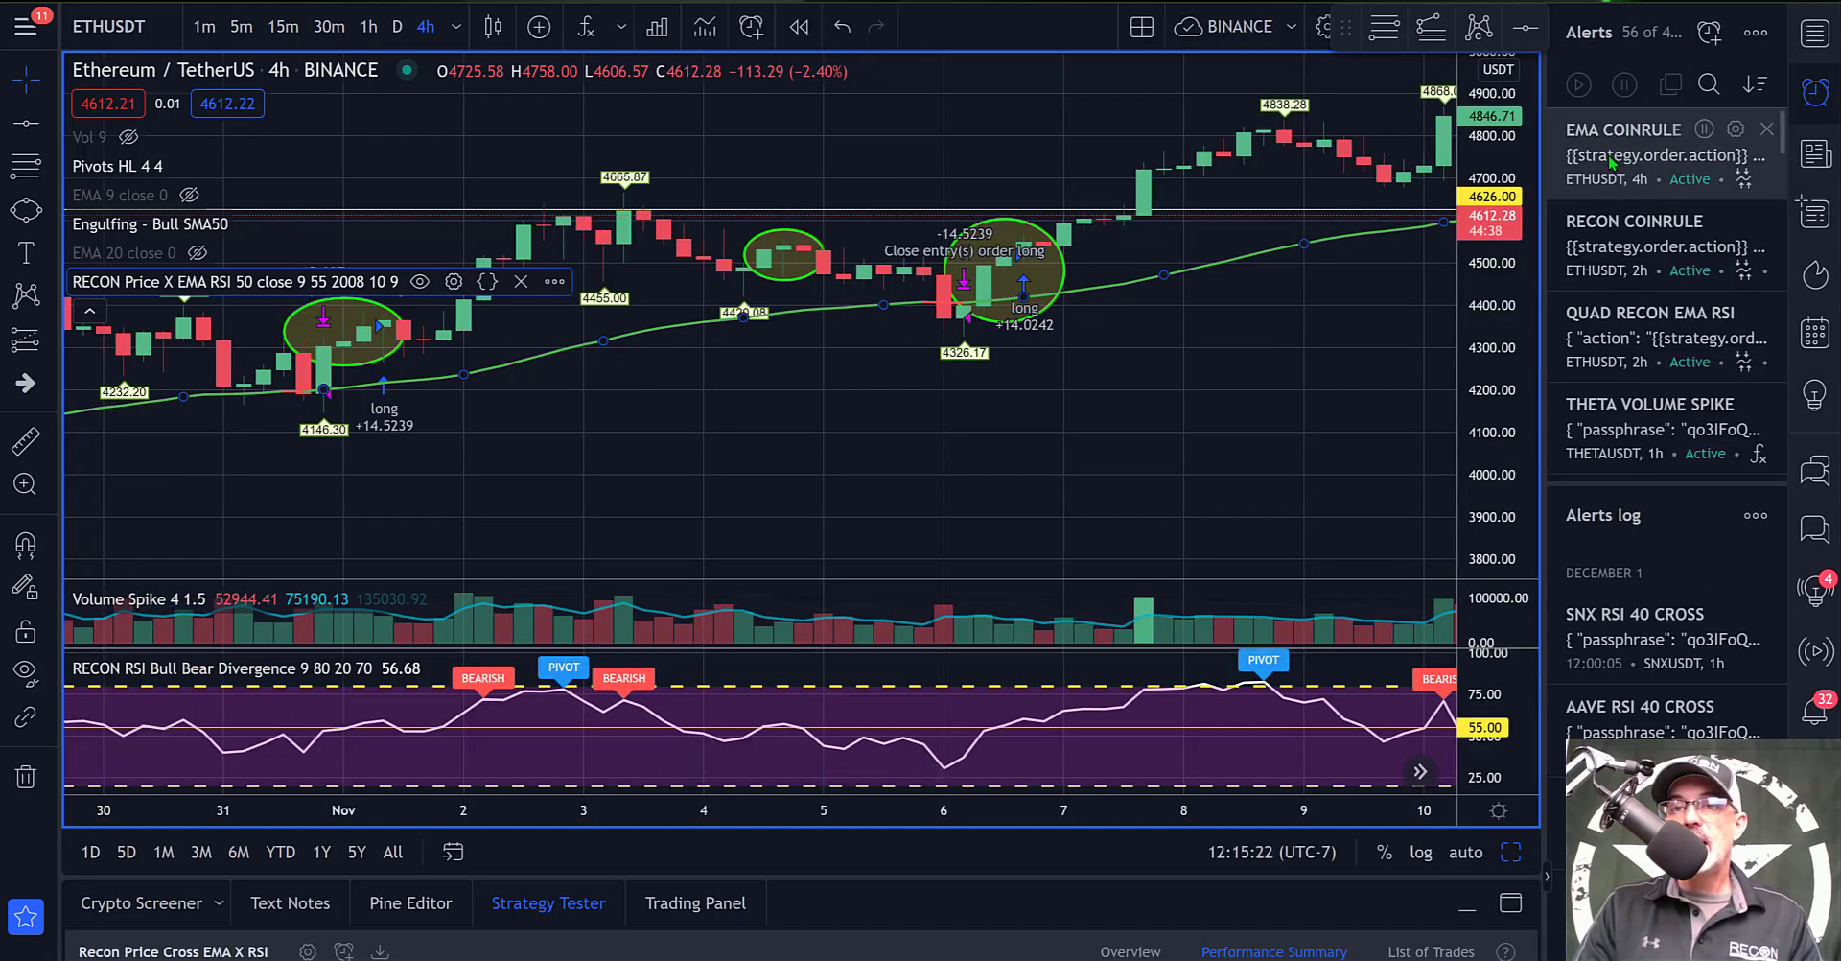
mouse_move(1651, 173)
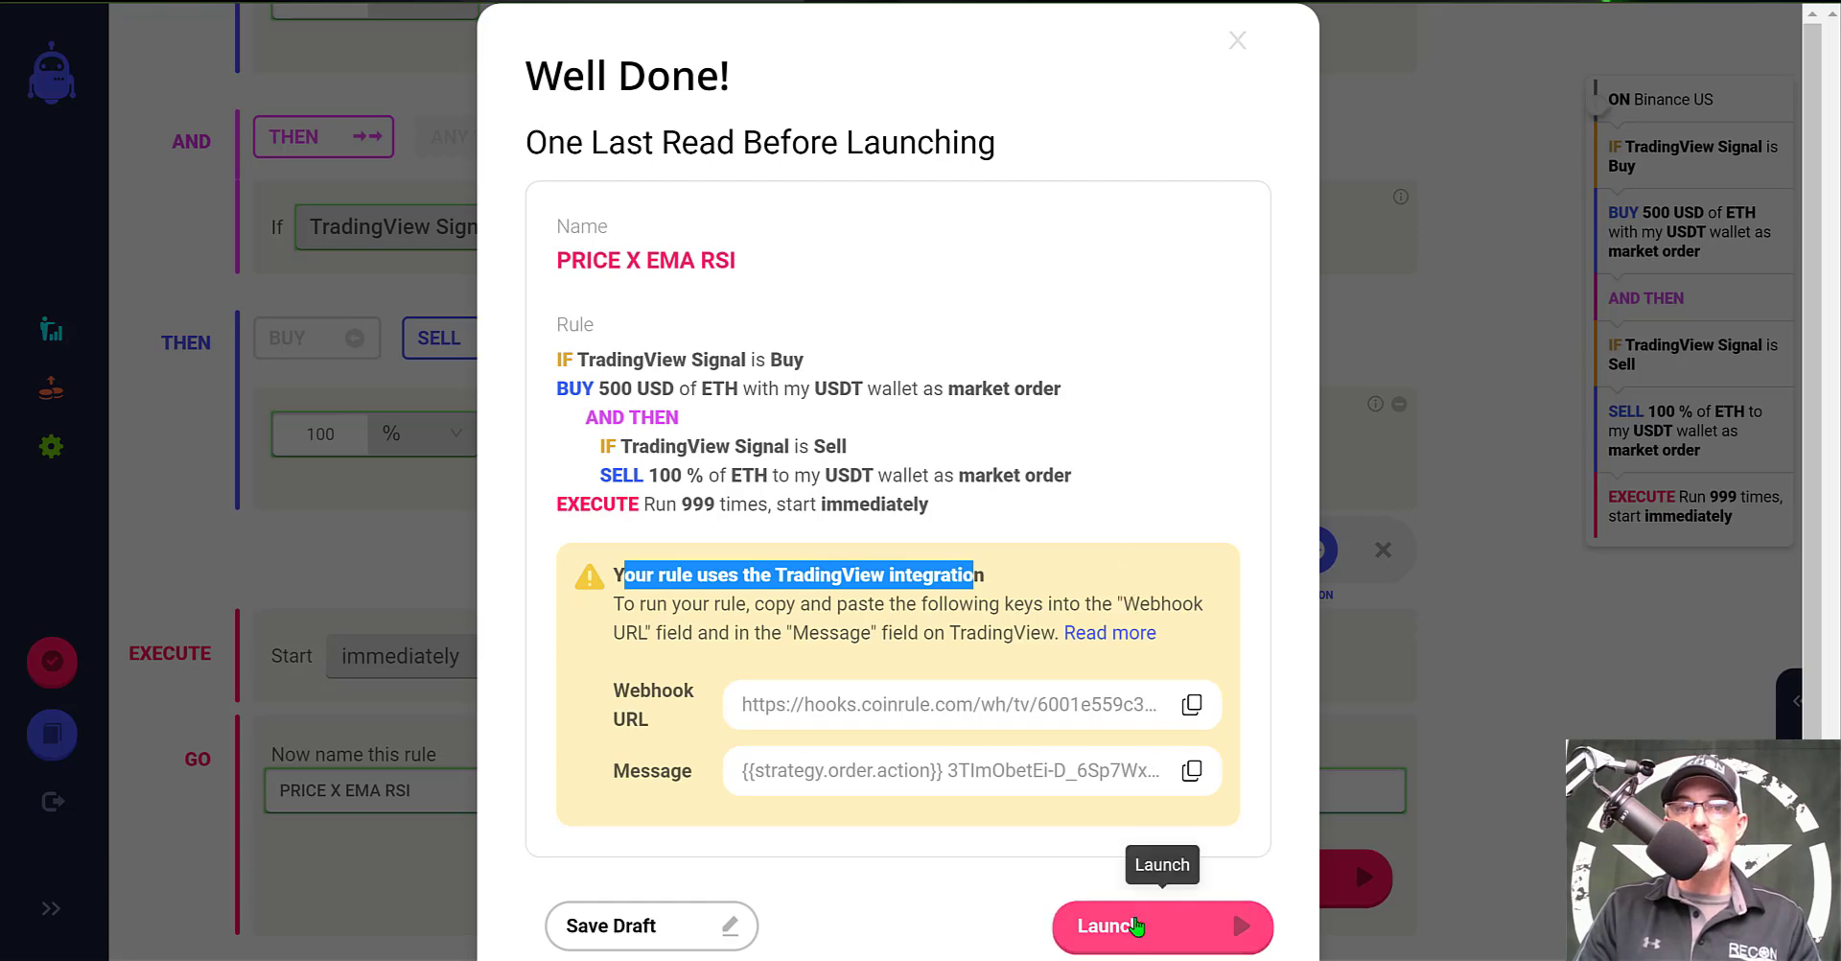
click(1137, 924)
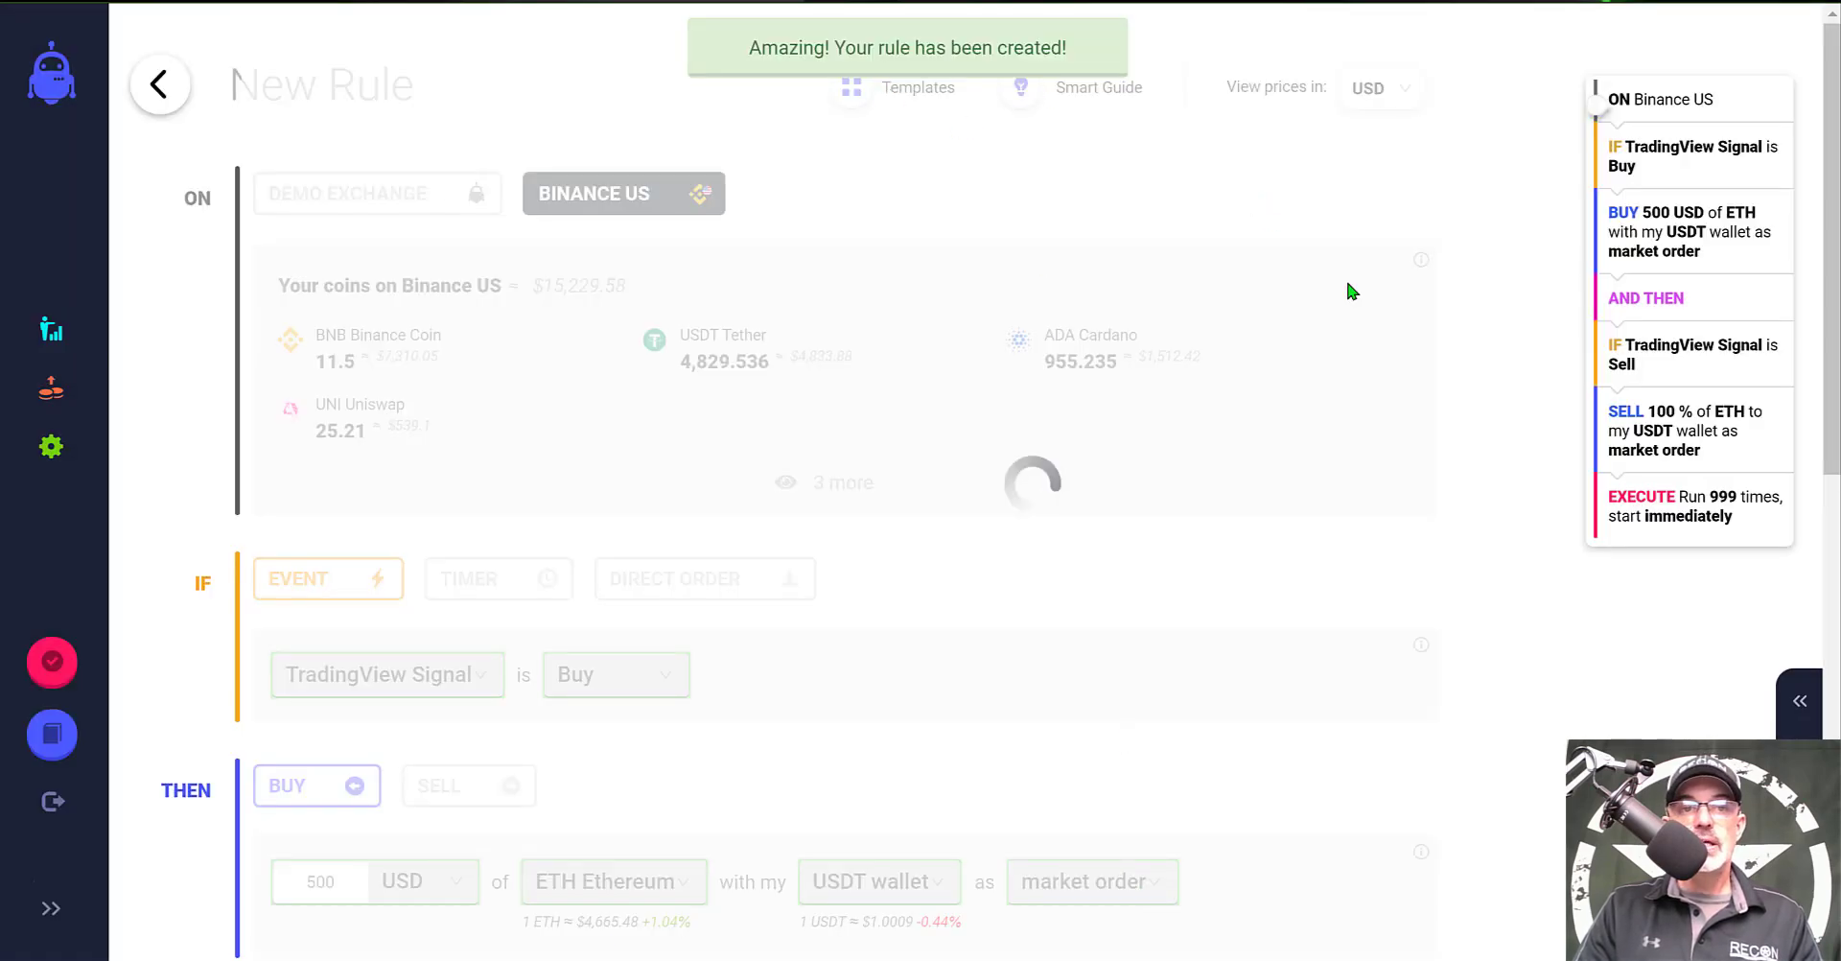